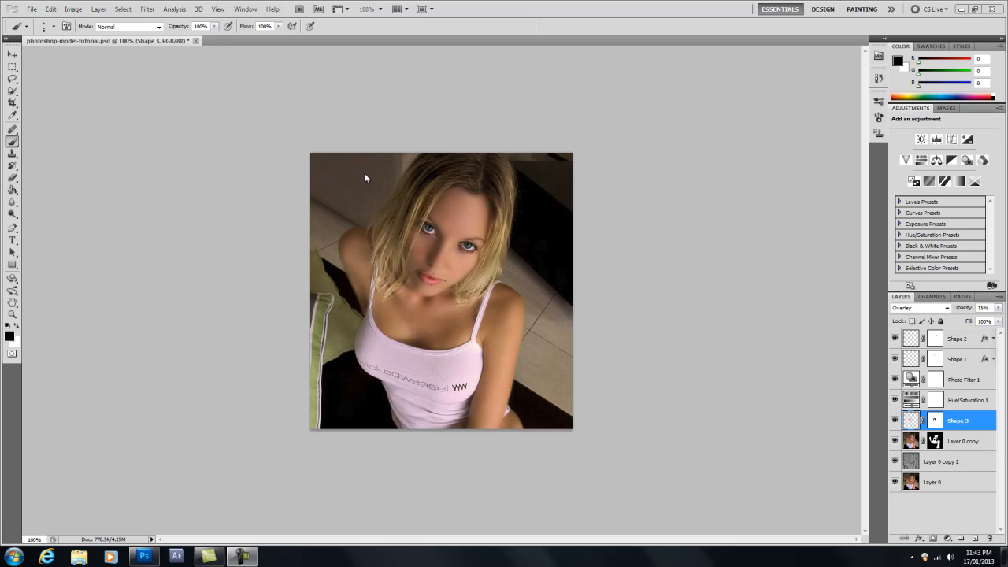
Open photoshop-model-tutorial.jpg from the My Pictures folder.
{"action": "left_click", "coordinate": [31, 8]}
{"action": "left_click", "coordinate": [50, 30]}
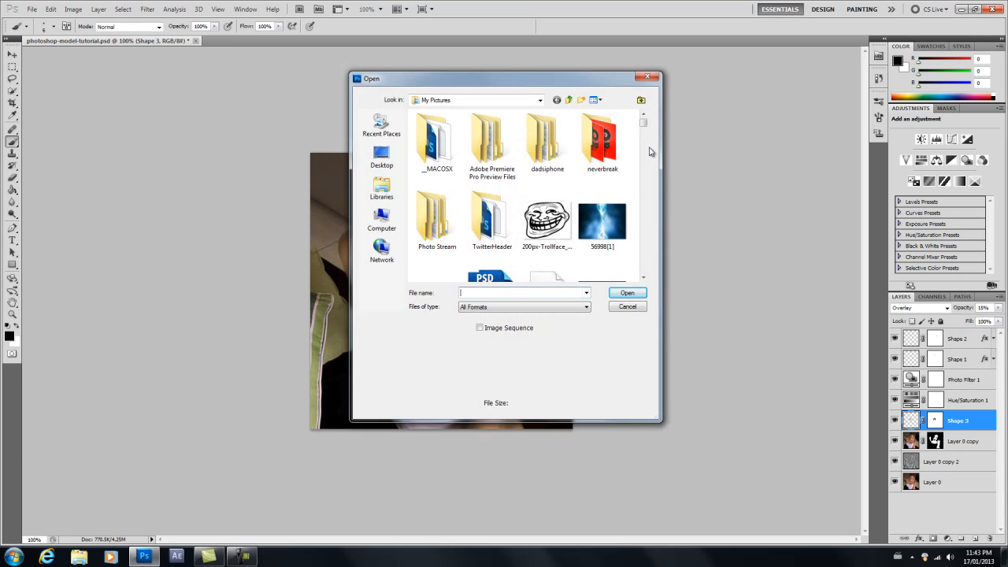
{"action": "scroll", "coordinate": [644, 124], "scroll_direction": "down", "scroll_amount": 1}
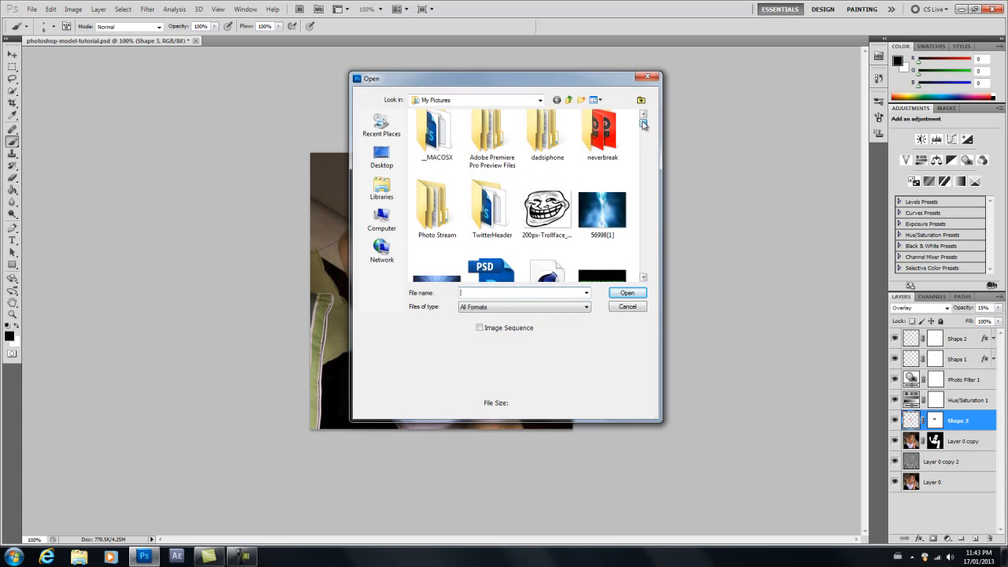
{"action": "left_click", "coordinate": [528, 293]}
{"action": "type", "text": "ph"}
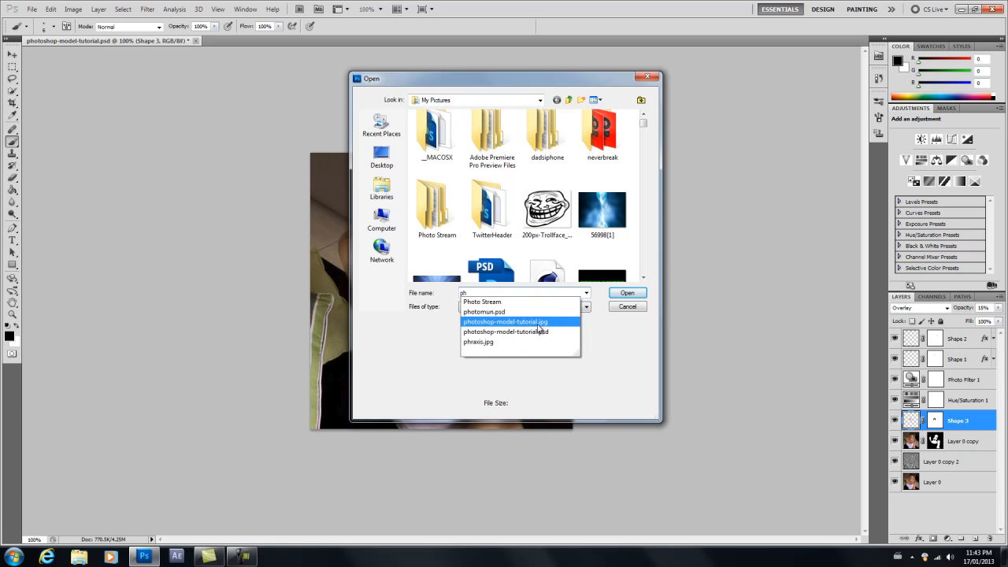
{"action": "left_click", "coordinate": [506, 321]}
{"action": "left_click", "coordinate": [635, 294]}
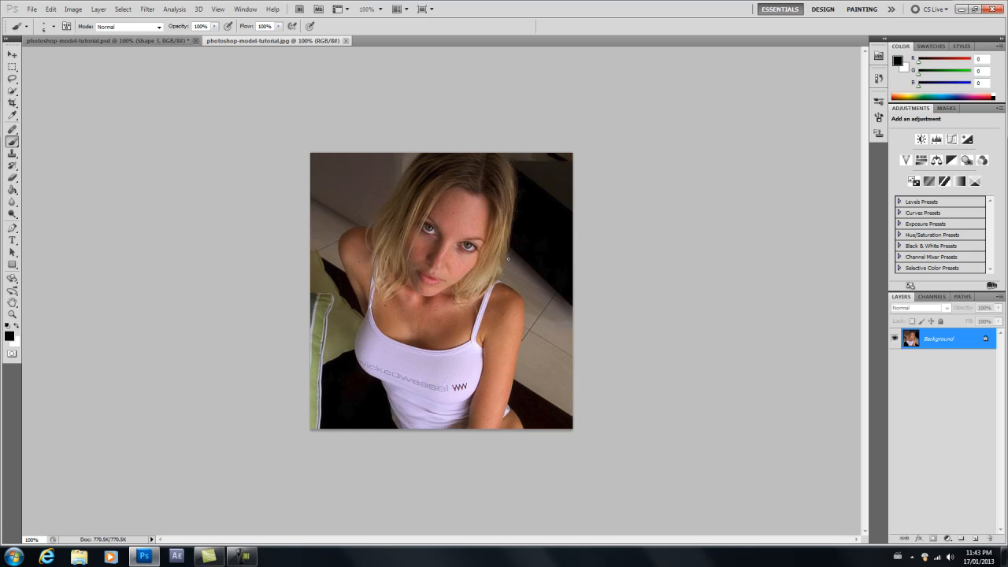
Examine the face in the finished PSD at 400%, including the Layer 0 copy mask and the Shape 2 layer's effect.
{"action": "left_click", "coordinate": [148, 42]}
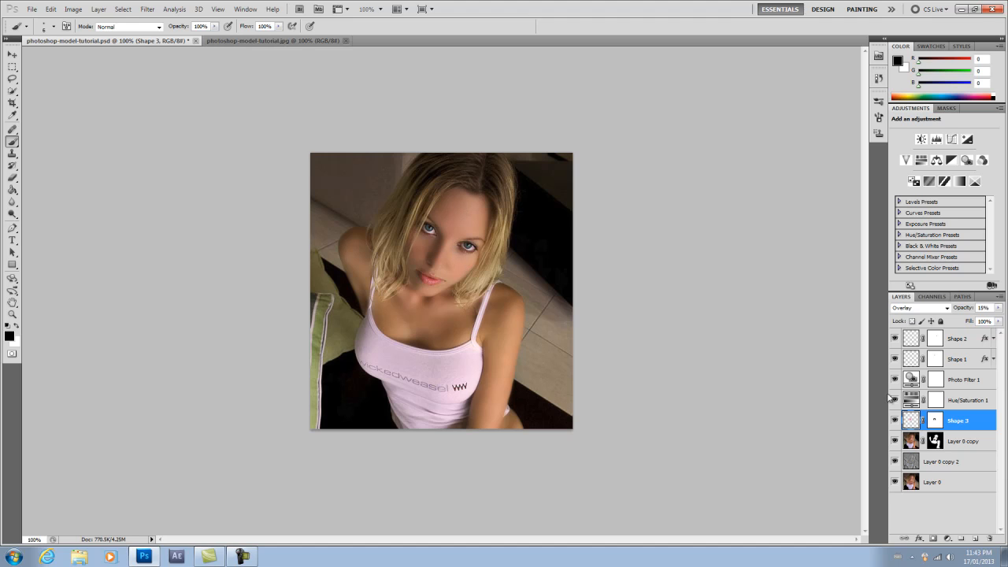
{"action": "left_click", "coordinate": [935, 441]}
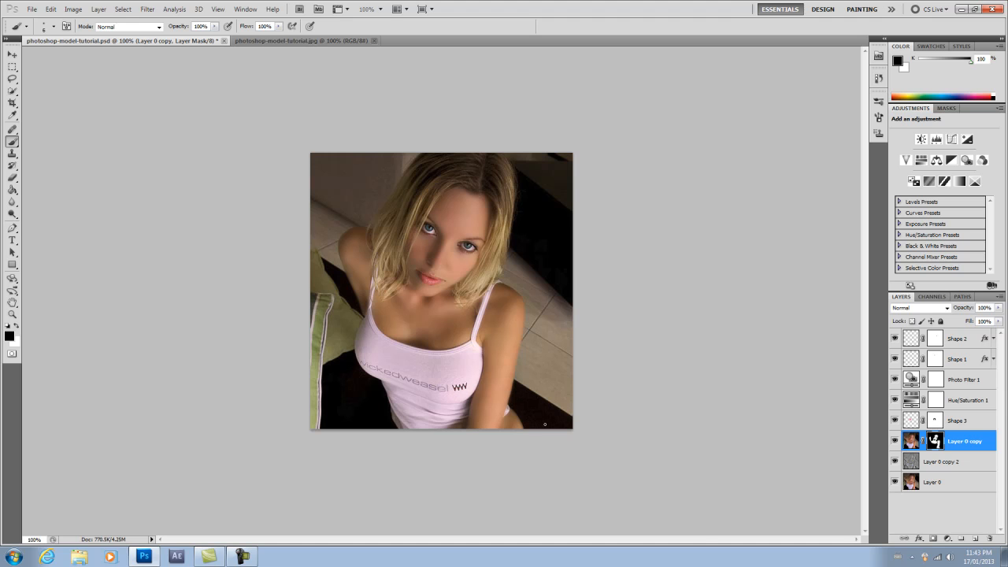
{"action": "key", "text": "ctrl+plus"}
{"action": "key", "text": "ctrl+plus"}
{"action": "key", "text": "ctrl+plus"}
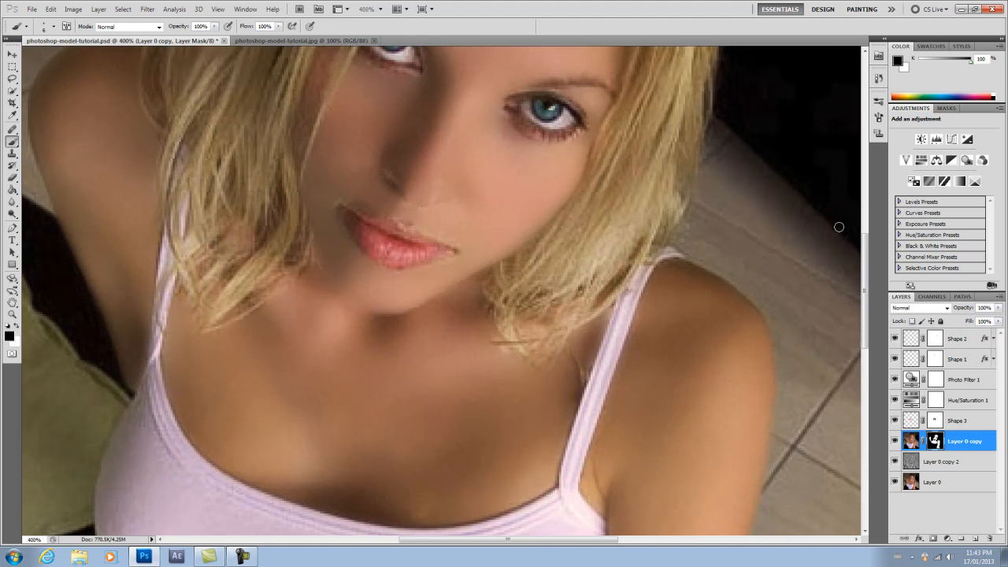
{"action": "left_click_drag", "start_coordinate": [865, 257], "coordinate": [866, 215]}
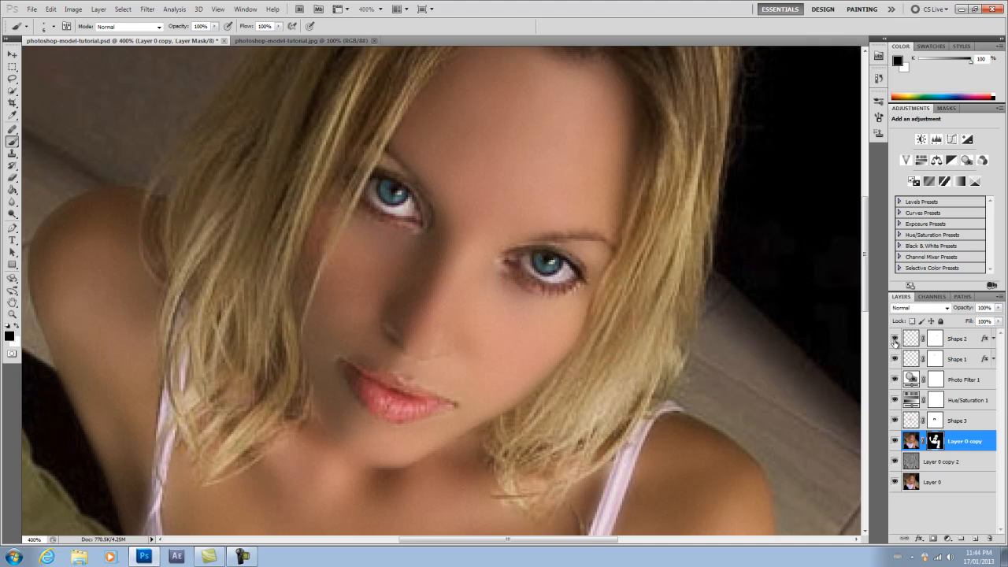
{"action": "left_click", "coordinate": [894, 339]}
{"action": "key", "text": "ctrl+1"}
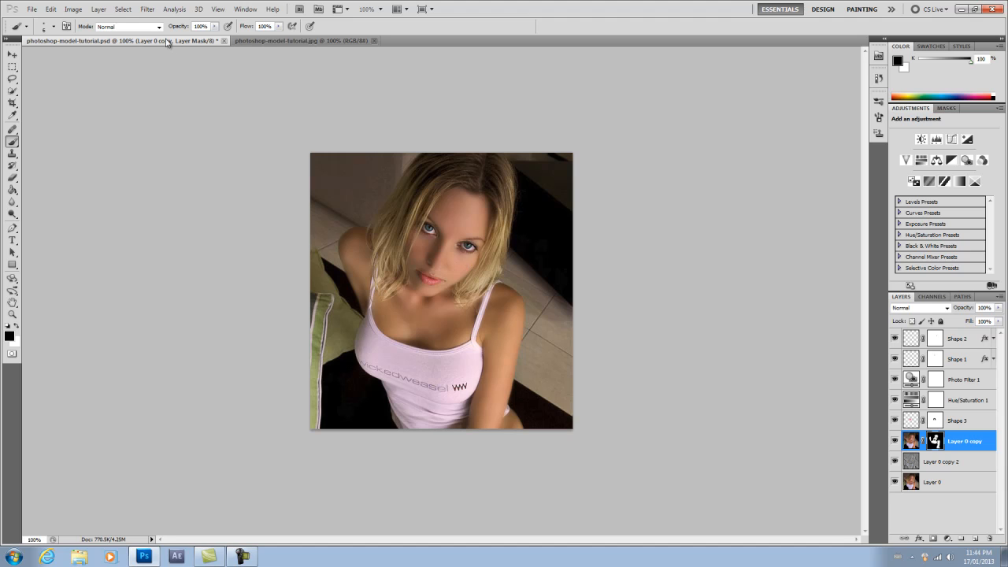
Switch to the unedited JPG photo and activate the Healing Brush Tool.
{"action": "left_click", "coordinate": [245, 41]}
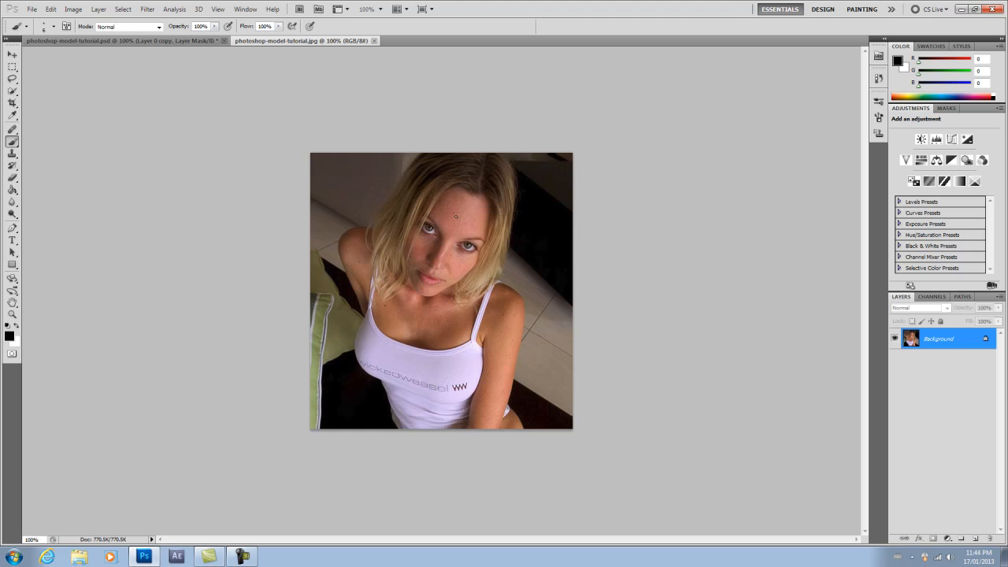
{"action": "left_click", "coordinate": [14, 142]}
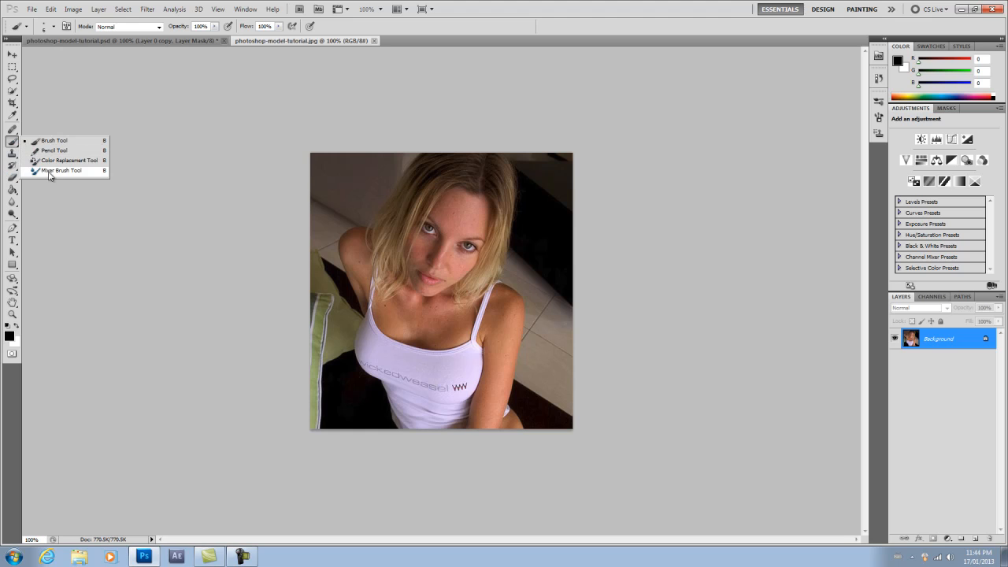
{"action": "left_click", "coordinate": [13, 131]}
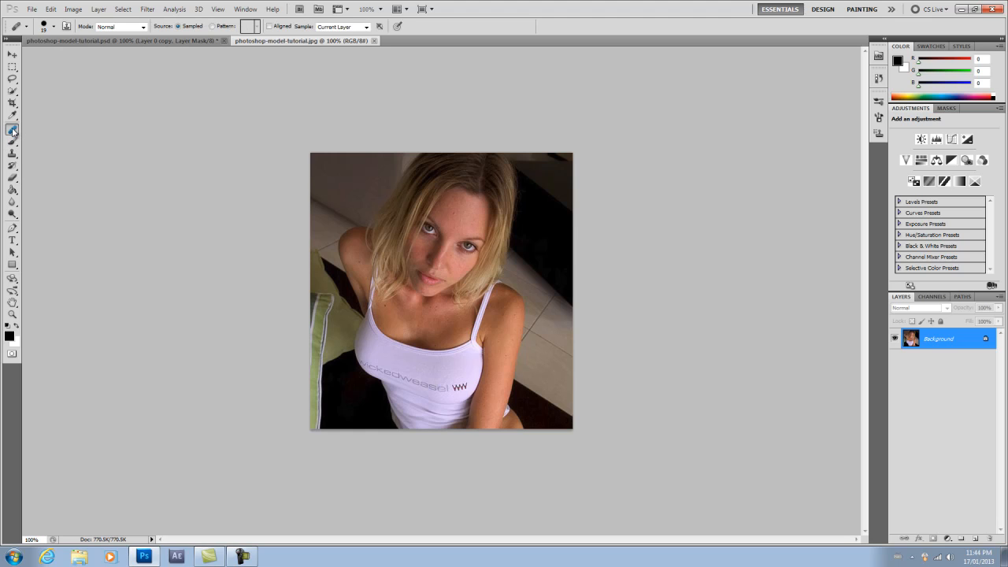
{"action": "left_click", "coordinate": [13, 131]}
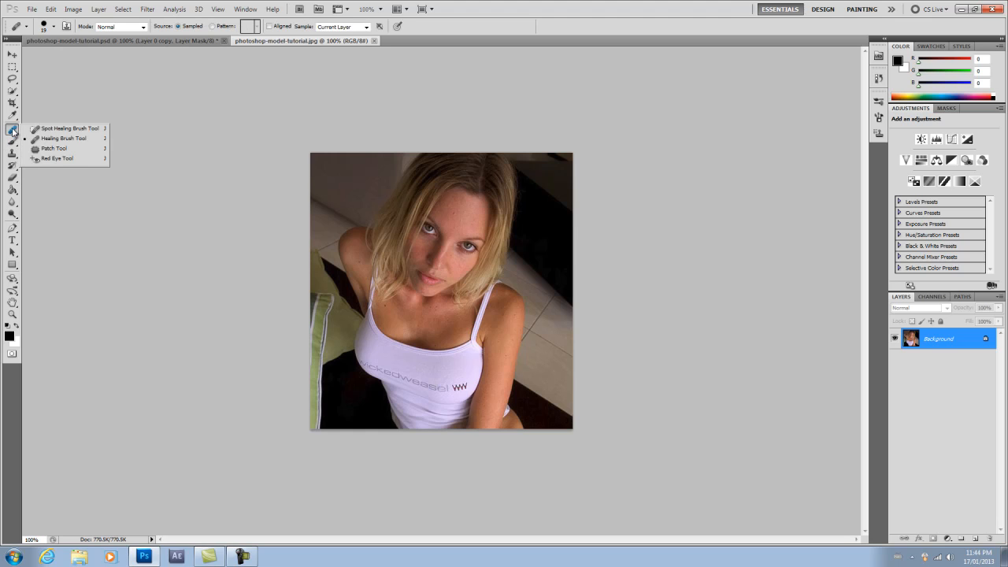
{"action": "left_click", "coordinate": [53, 142]}
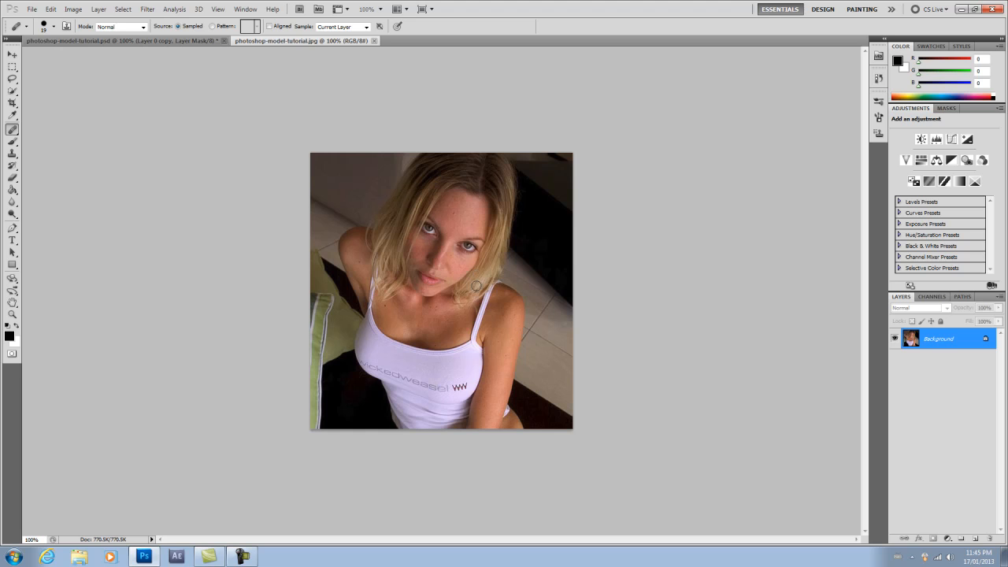
Heal the dark spot on the model's forehead using clear forehead skin as the sampled source.
{"action": "key", "text": "ctrl+plus"}
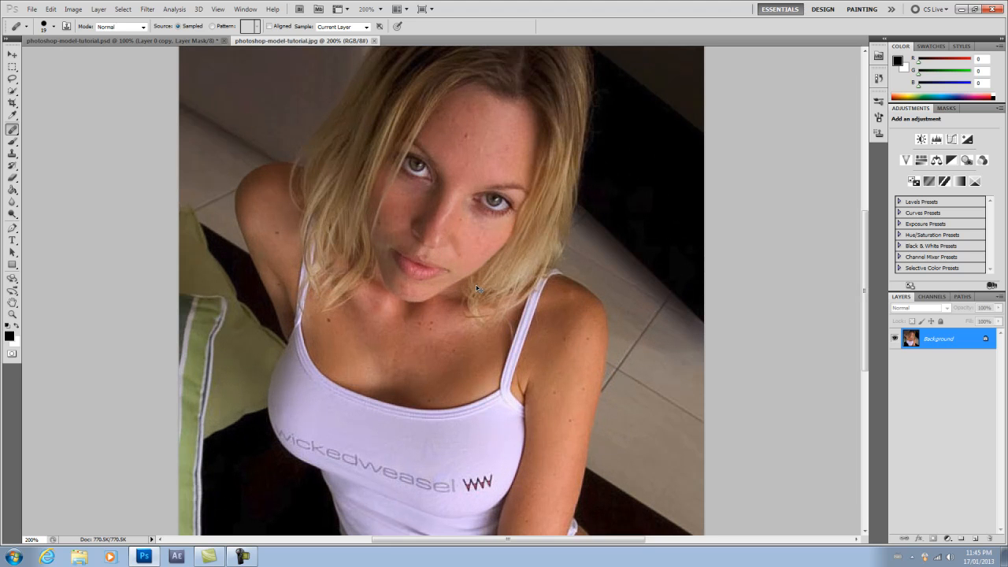
{"action": "scroll", "coordinate": [492, 208], "scroll_direction": "up", "scroll_amount": 3}
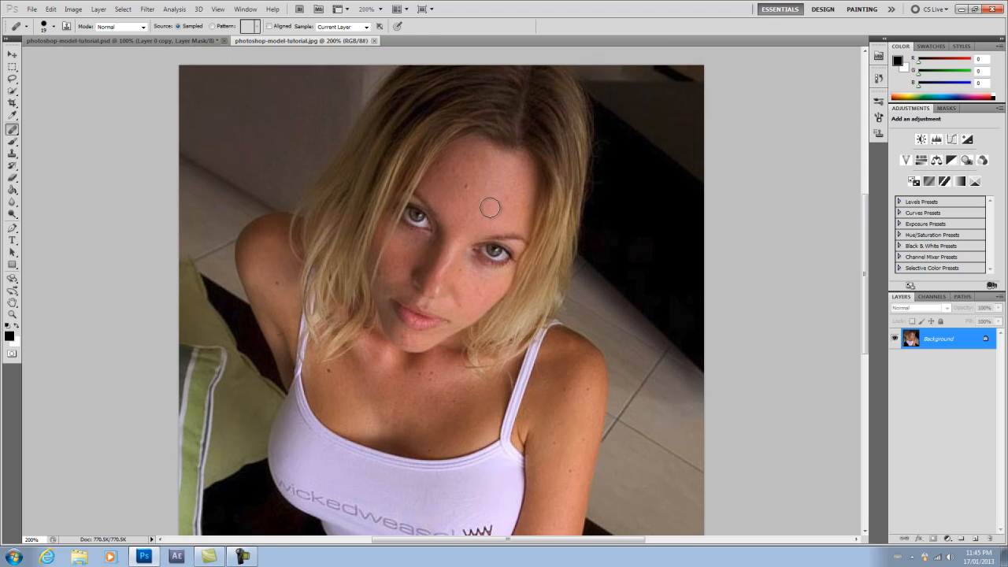
{"action": "left_click", "coordinate": [479, 178]}
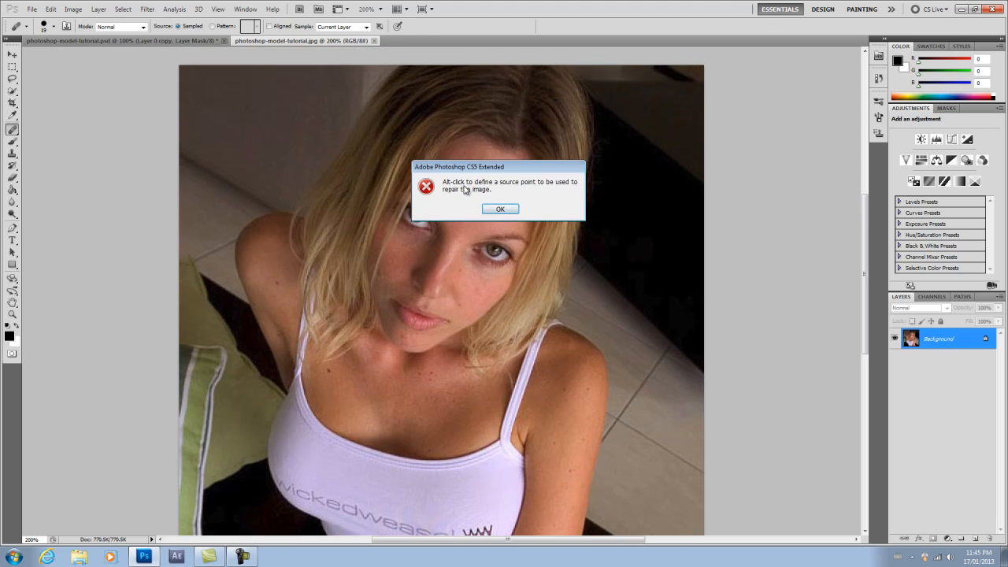
{"action": "left_click", "coordinate": [502, 210]}
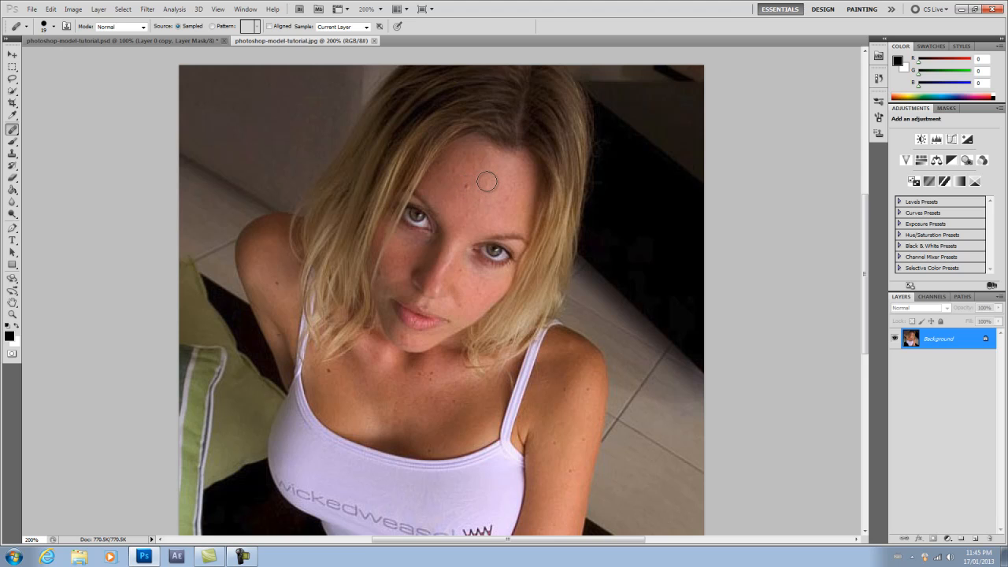
{"action": "key", "text": "alt"}
{"action": "left_click", "coordinate": [484, 184], "text": "alt"}
{"action": "left_click", "coordinate": [529, 248]}
{"action": "left_click", "coordinate": [463, 239]}
{"action": "left_click", "coordinate": [545, 226]}
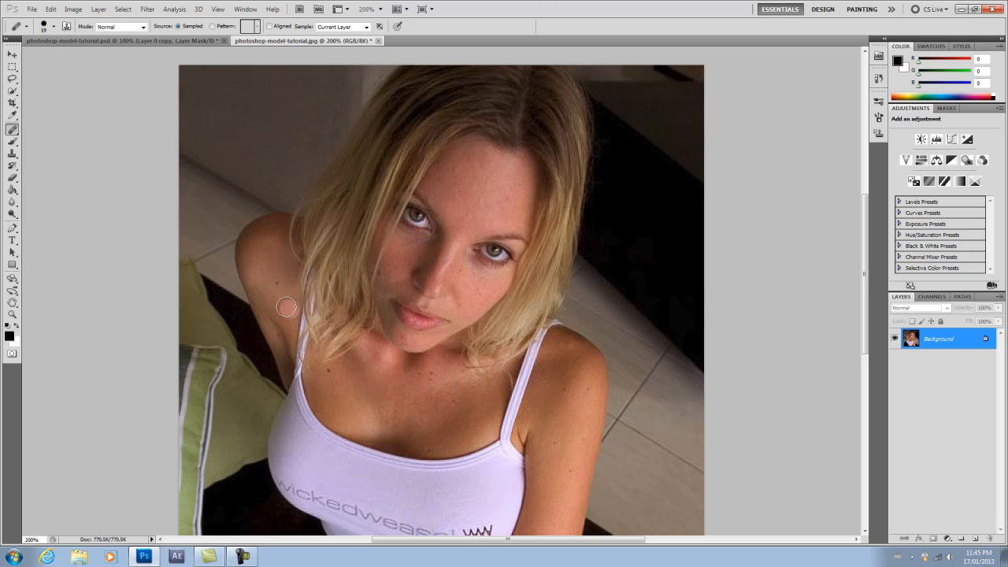
Heal the spots on the shoulder and upper arm beside the cushion, sampling clear skin nearby.
{"action": "left_click", "coordinate": [263, 274], "text": "alt"}
{"action": "left_click", "coordinate": [274, 283]}
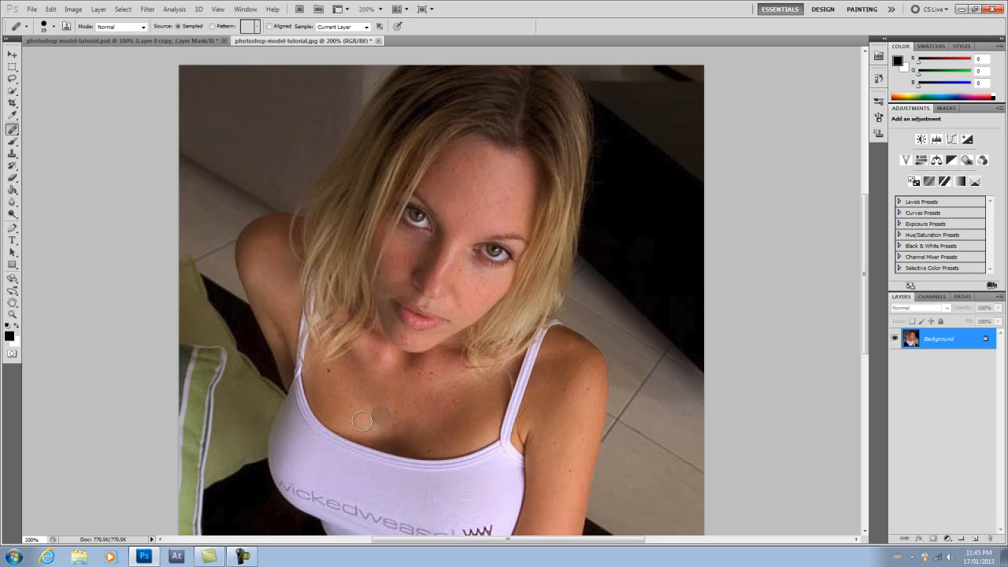
{"action": "left_click", "coordinate": [277, 345]}
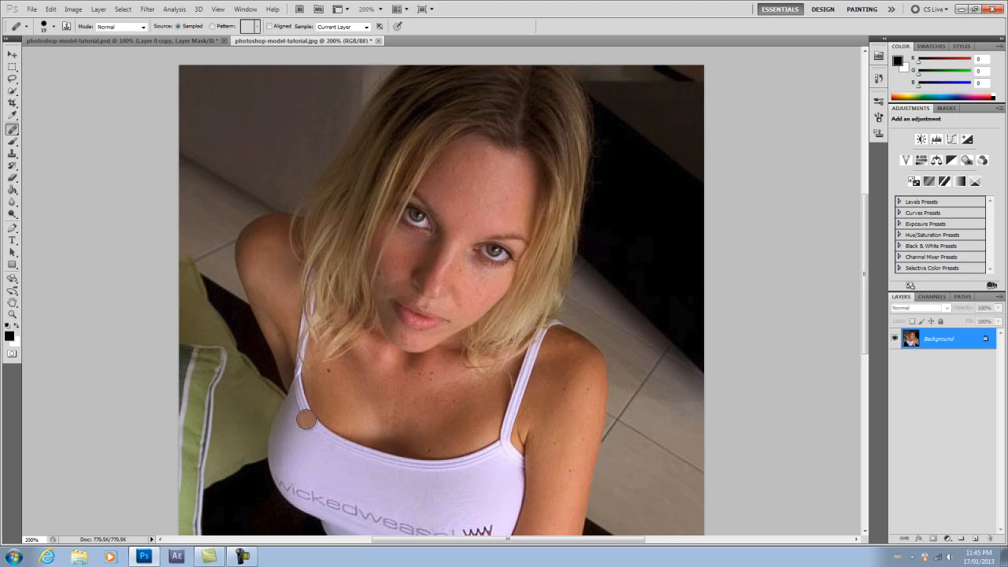
Reduce the healing brush size, sample clean skin, and heal the remaining moles on the arm and chest.
{"action": "key", "text": "bracketleft"}
{"action": "key", "text": "bracketleft"}
{"action": "key", "text": "bracketleft"}
{"action": "key", "text": "bracketleft"}
{"action": "left_click", "coordinate": [269, 338], "text": "alt"}
{"action": "key", "text": "ctrl+plus"}
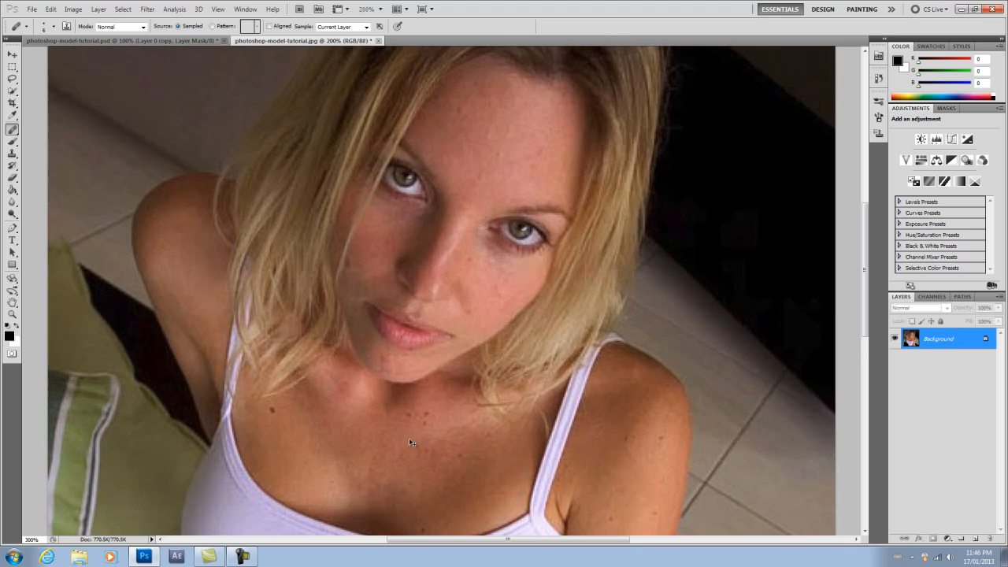
{"action": "scroll", "coordinate": [417, 421], "scroll_direction": "down", "scroll_amount": 2}
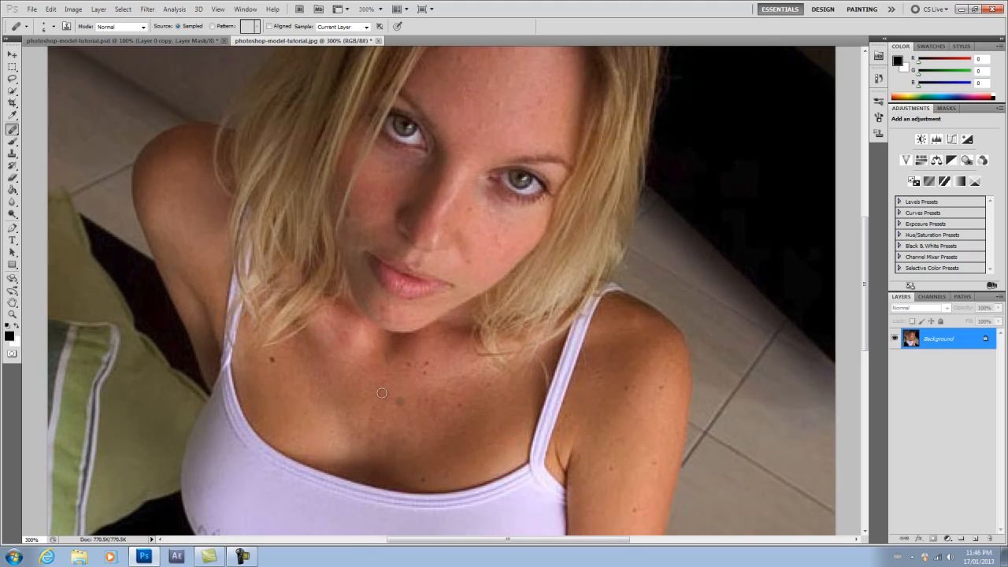
{"action": "left_click", "coordinate": [270, 360]}
{"action": "left_click", "coordinate": [477, 440]}
{"action": "key", "text": "ctrl+1"}
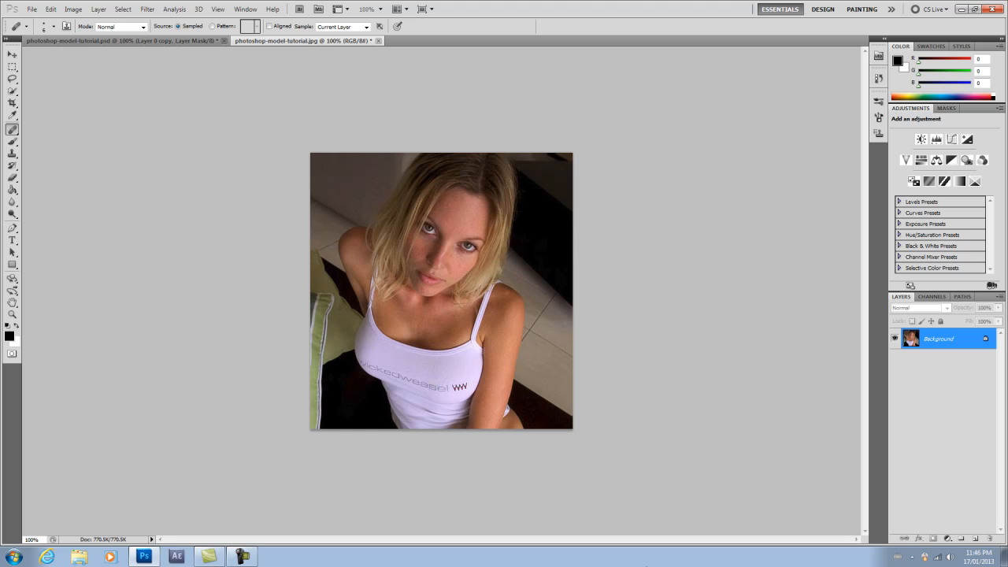
Heal the freckles on the cheek using skin sampled from a clear area of the face.
{"action": "key", "text": "ctrl+plus"}
{"action": "key", "text": "ctrl+plus"}
{"action": "key", "text": "ctrl+plus"}
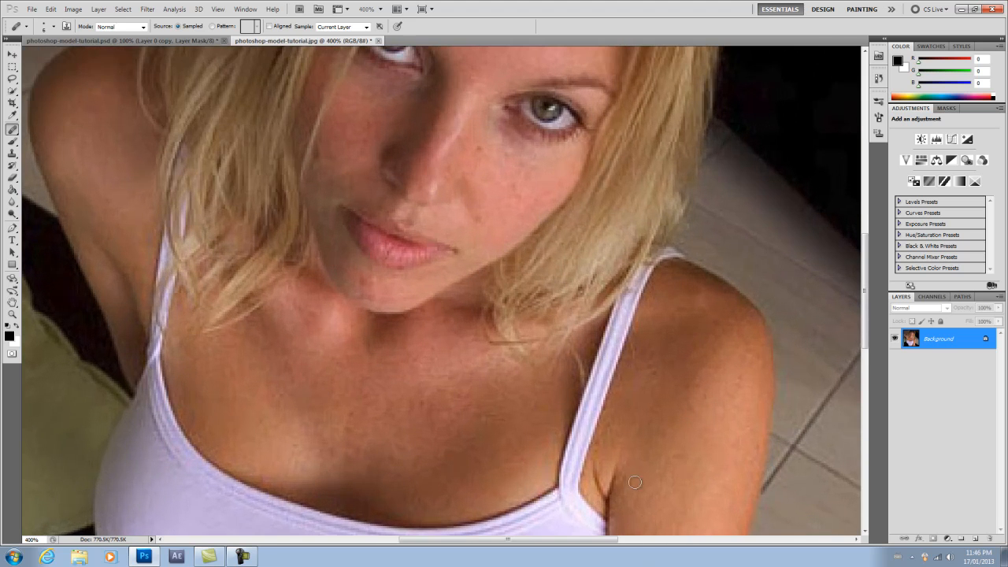
{"action": "left_click", "coordinate": [484, 155], "text": "alt"}
{"action": "left_click", "coordinate": [480, 222]}
{"action": "key", "text": "ctrl+1"}
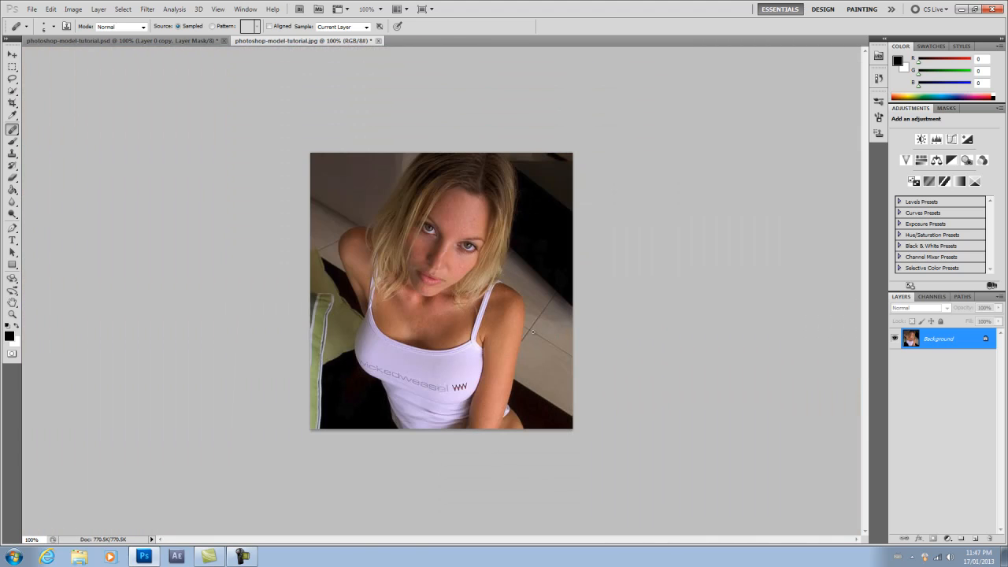
Compare the healed JPG with the finished PSD version of the photo.
{"action": "left_click", "coordinate": [122, 41]}
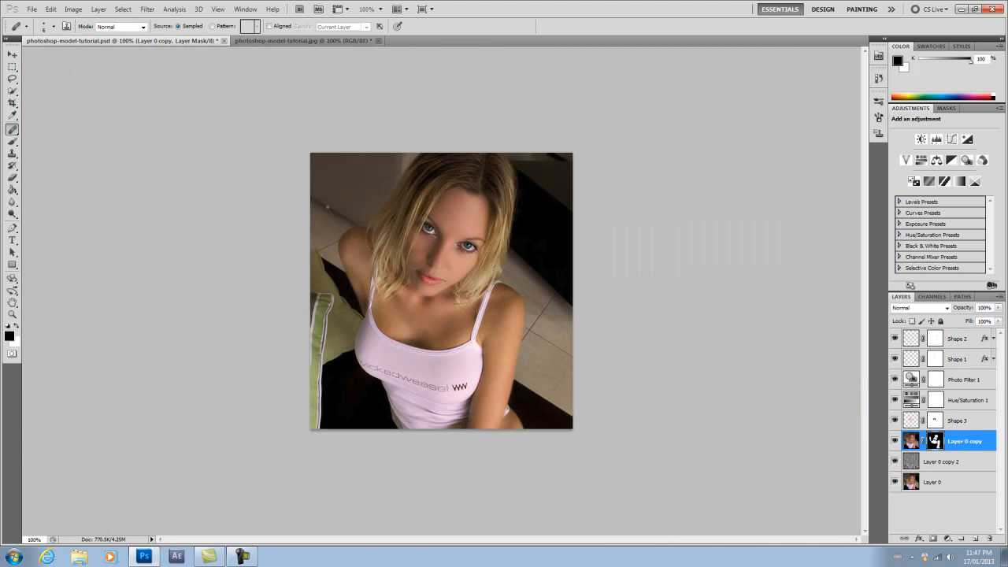
{"action": "left_click", "coordinate": [260, 41]}
{"action": "left_click", "coordinate": [171, 40]}
{"action": "left_click", "coordinate": [241, 43]}
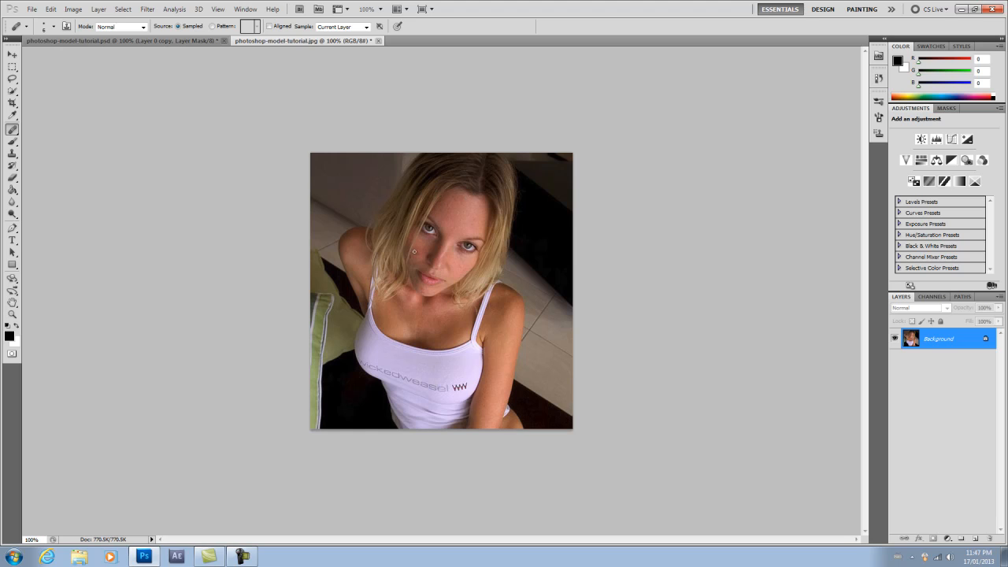
Convert the Background into a regular layer named Layer 0 and duplicate it.
{"action": "double_click", "coordinate": [955, 345]}
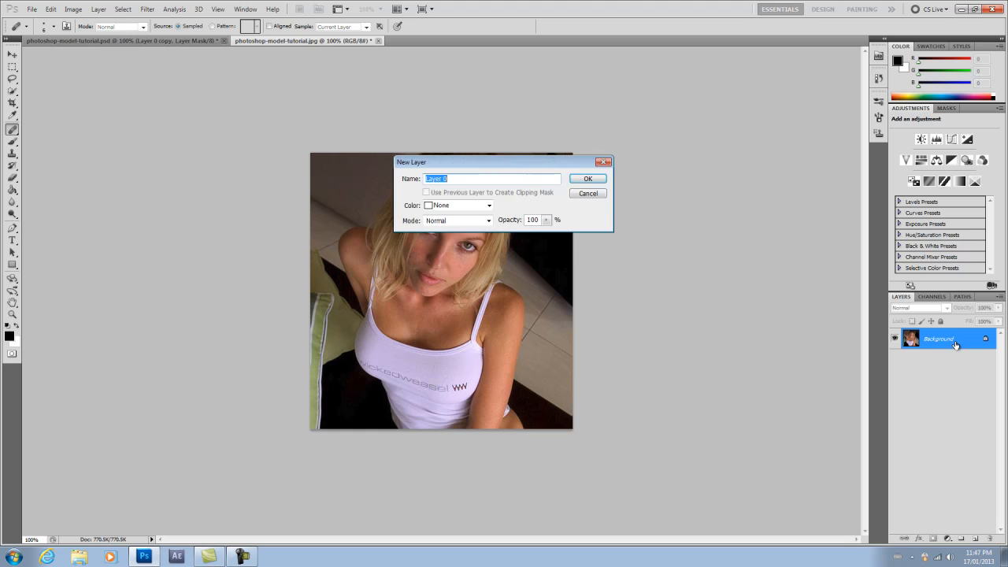
{"action": "key", "text": "Return"}
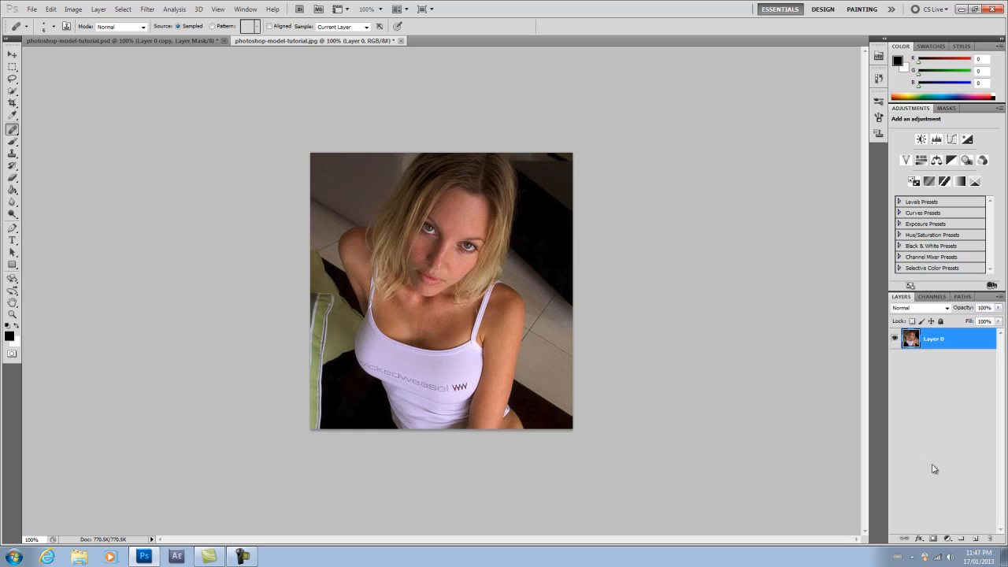
{"action": "key", "text": "ctrl+j"}
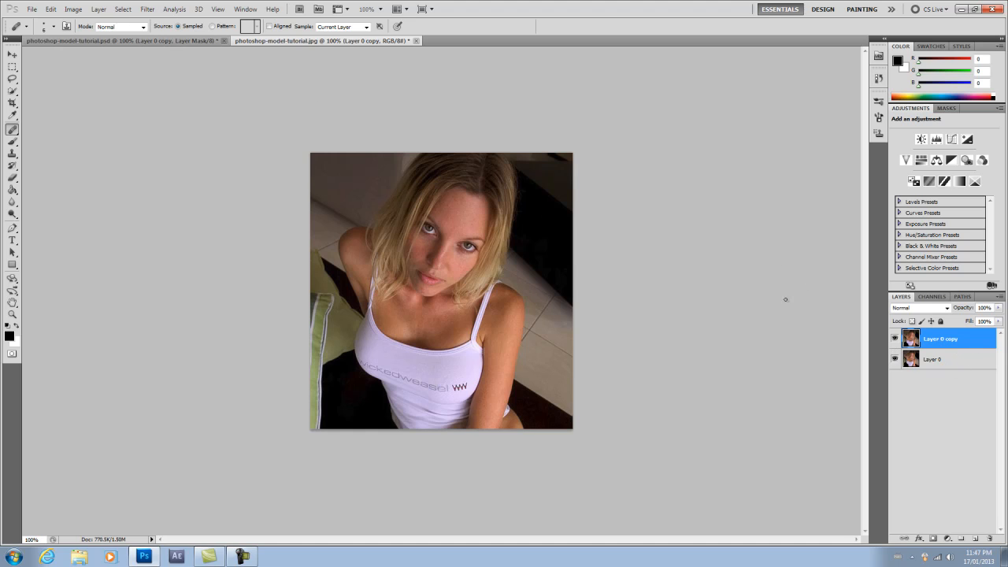
Rename the original lower layer as "start".
{"action": "right_click", "coordinate": [934, 359]}
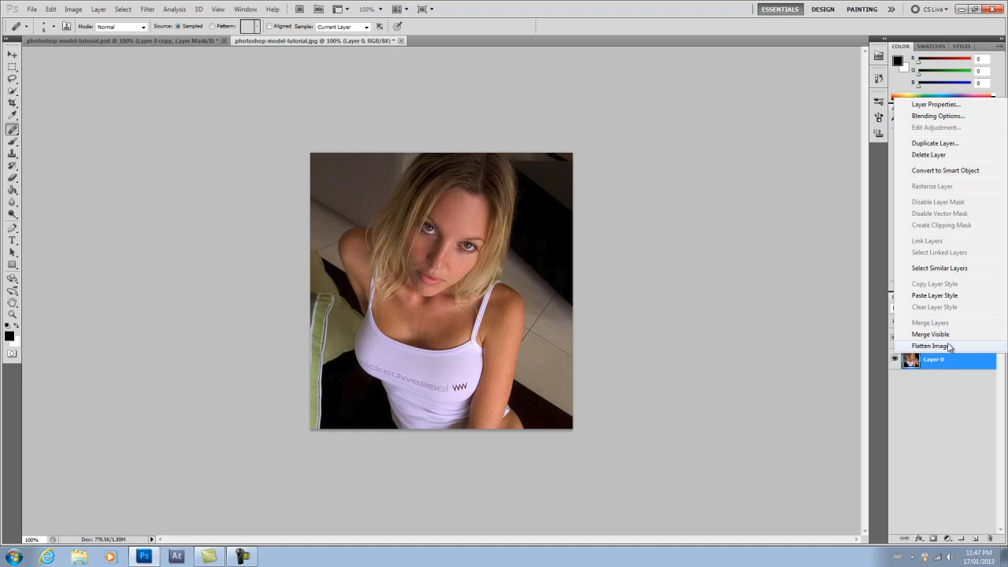
{"action": "left_click", "coordinate": [957, 400]}
{"action": "double_click", "coordinate": [941, 360]}
{"action": "key", "text": "BackSpace"}
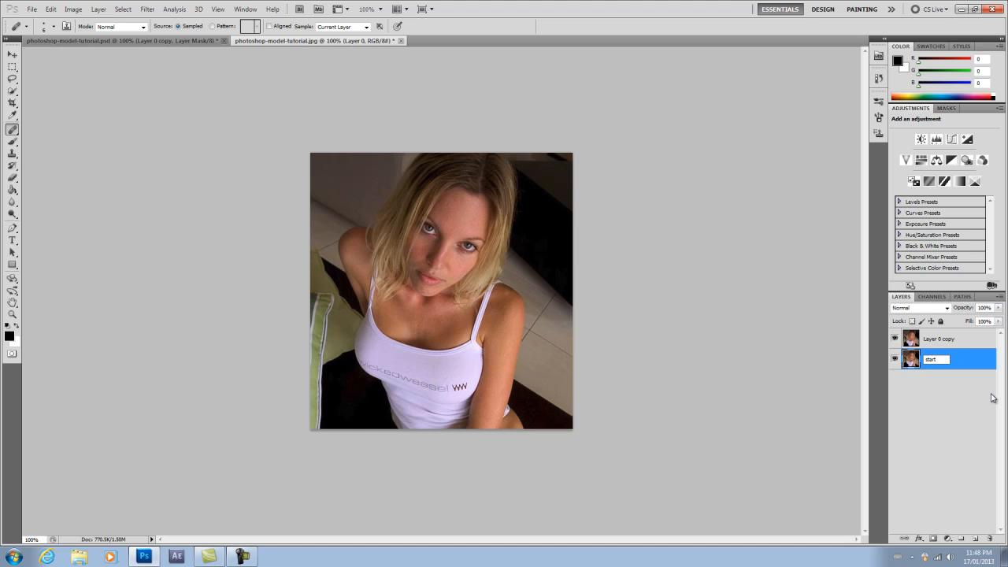
{"action": "type", "text": "start"}
{"action": "left_click", "coordinate": [985, 390]}
Rename the duplicated upper layer as "end".
{"action": "right_click", "coordinate": [957, 341]}
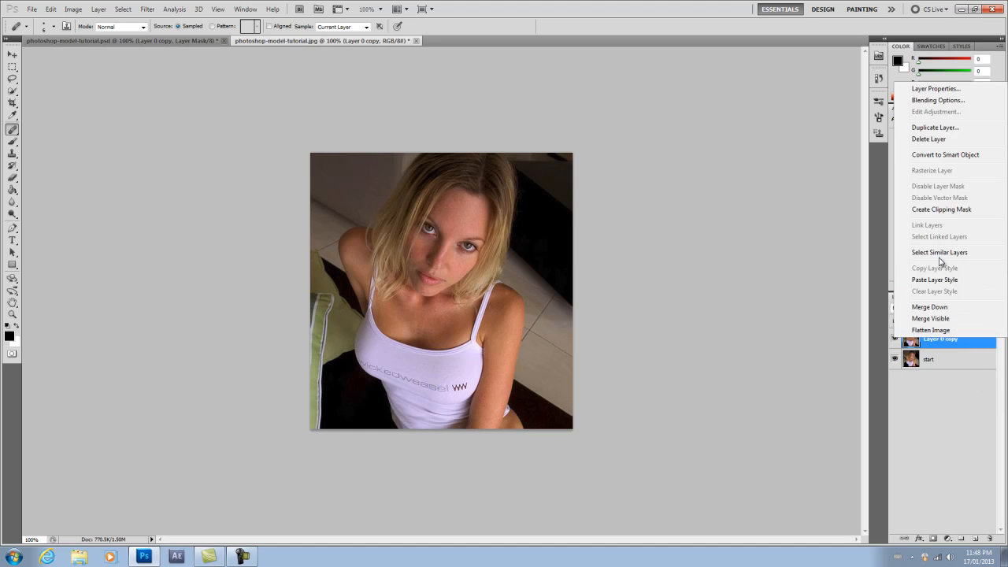
{"action": "left_click", "coordinate": [956, 451]}
{"action": "double_click", "coordinate": [935, 340]}
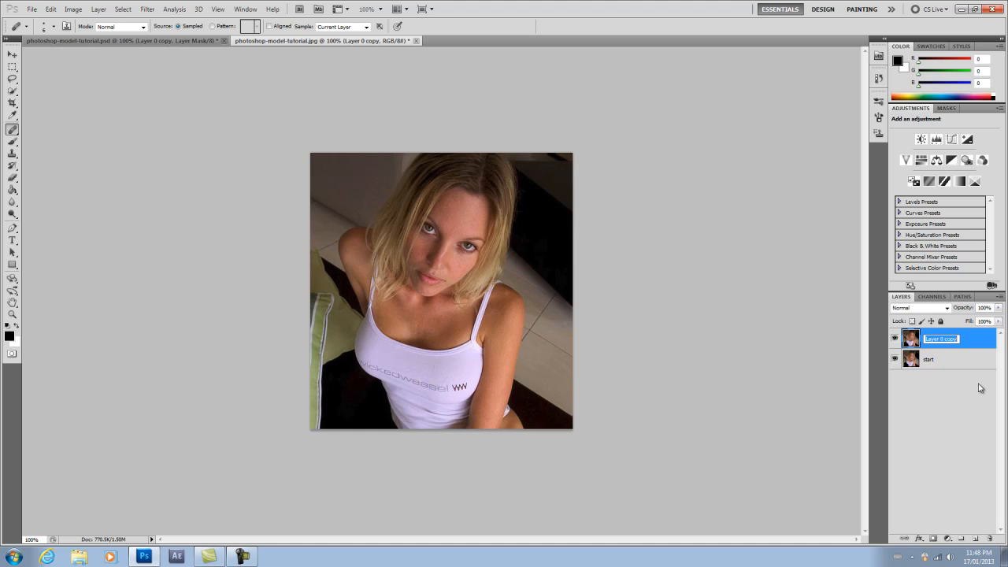
{"action": "type", "text": "end"}
{"action": "left_click", "coordinate": [983, 388]}
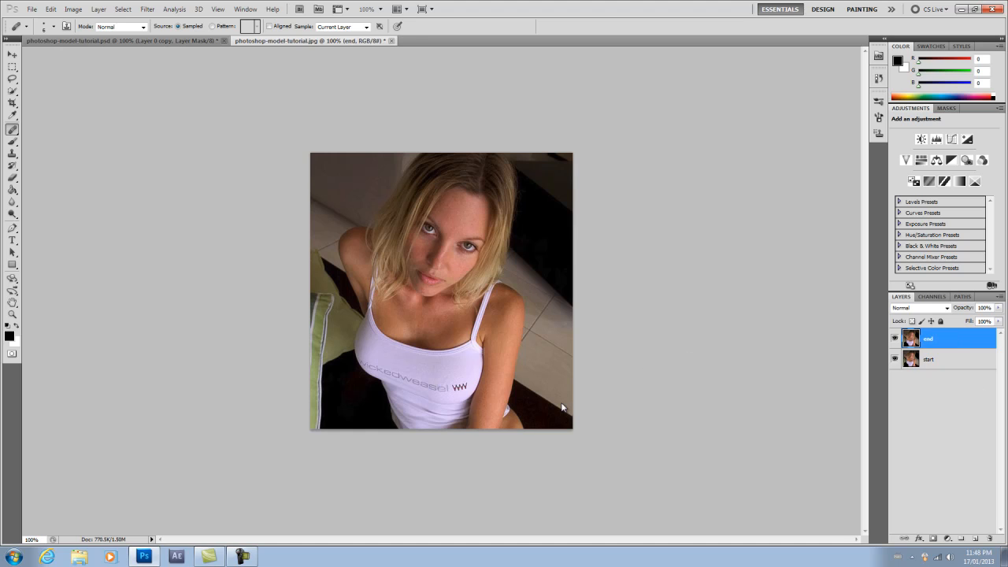
Apply the Dust & Scratches filter to the "end" layer with a radius of 5 pixels and a threshold of 0 levels.
{"action": "left_click", "coordinate": [149, 13]}
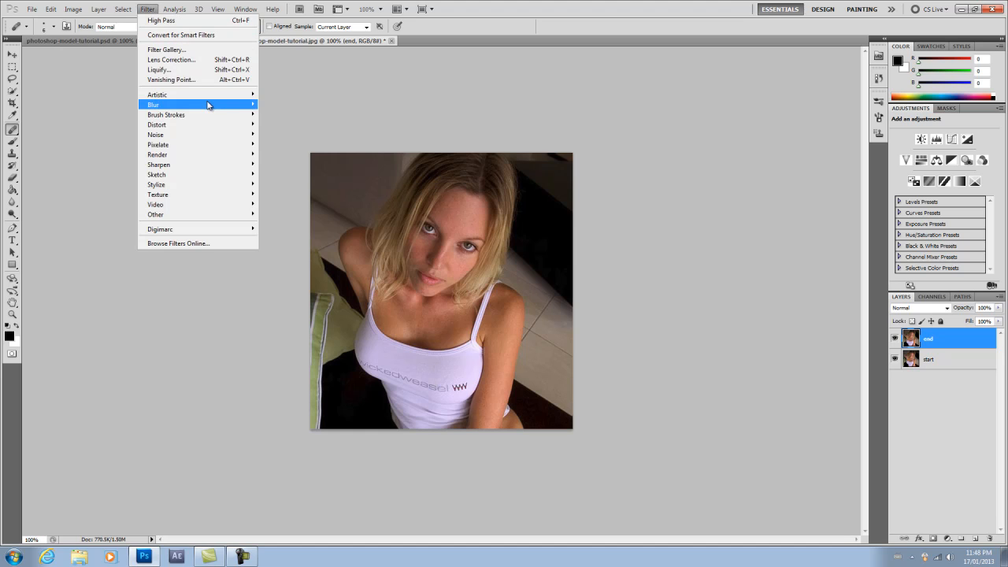
{"action": "mouse_move", "coordinate": [209, 105]}
{"action": "mouse_move", "coordinate": [220, 137]}
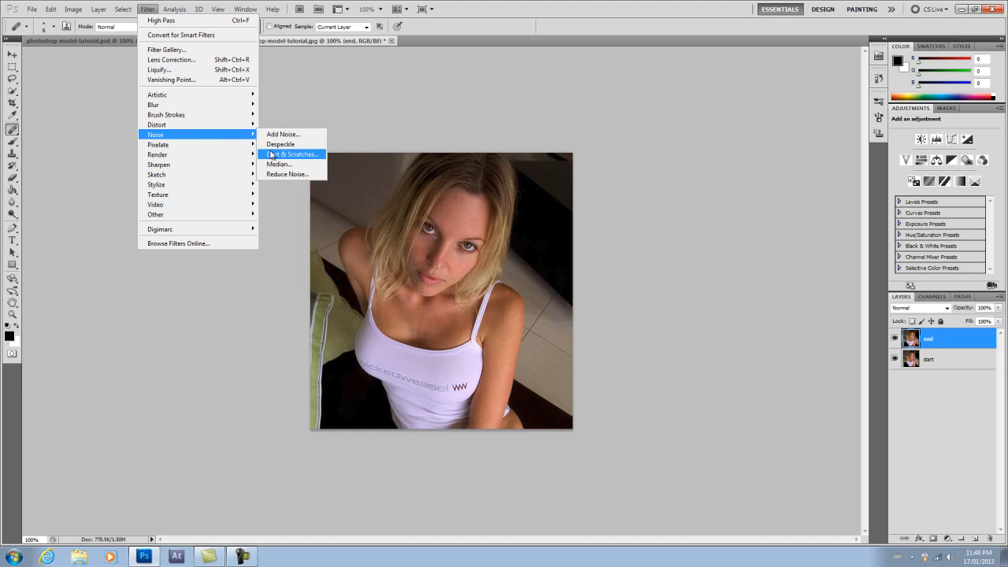
{"action": "left_click", "coordinate": [274, 155]}
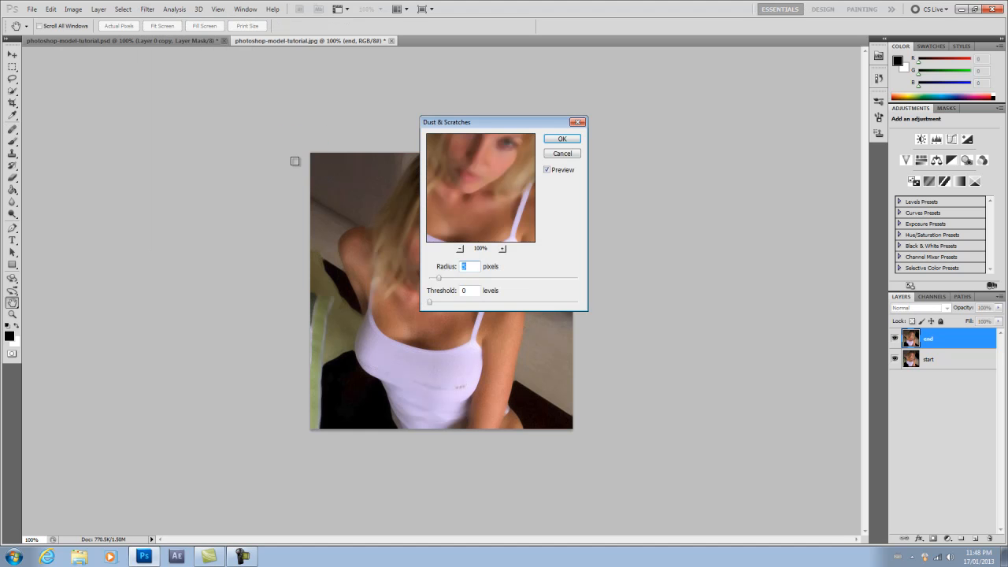
{"action": "left_click_drag", "start_coordinate": [488, 124], "coordinate": [662, 206]}
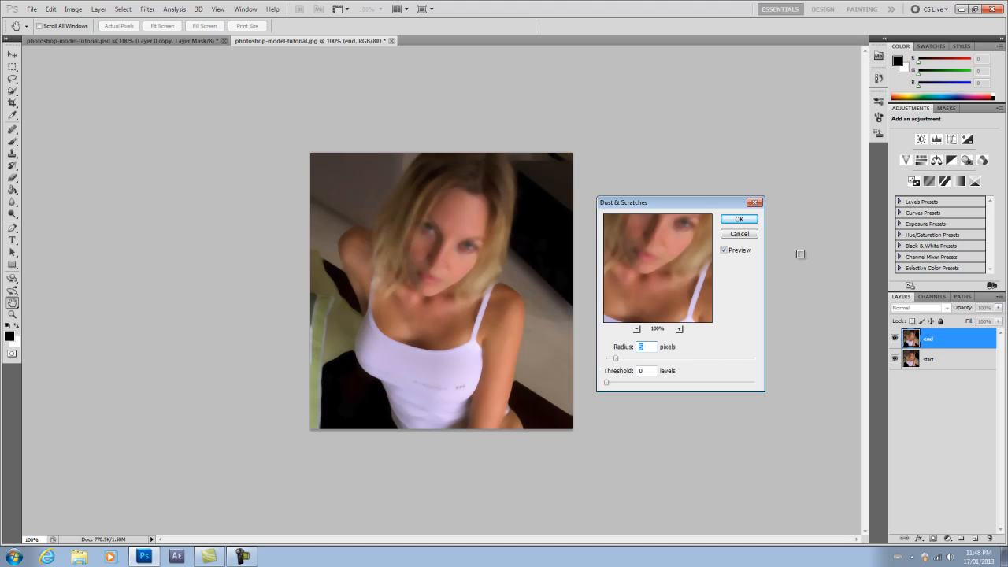
{"action": "left_click", "coordinate": [740, 219]}
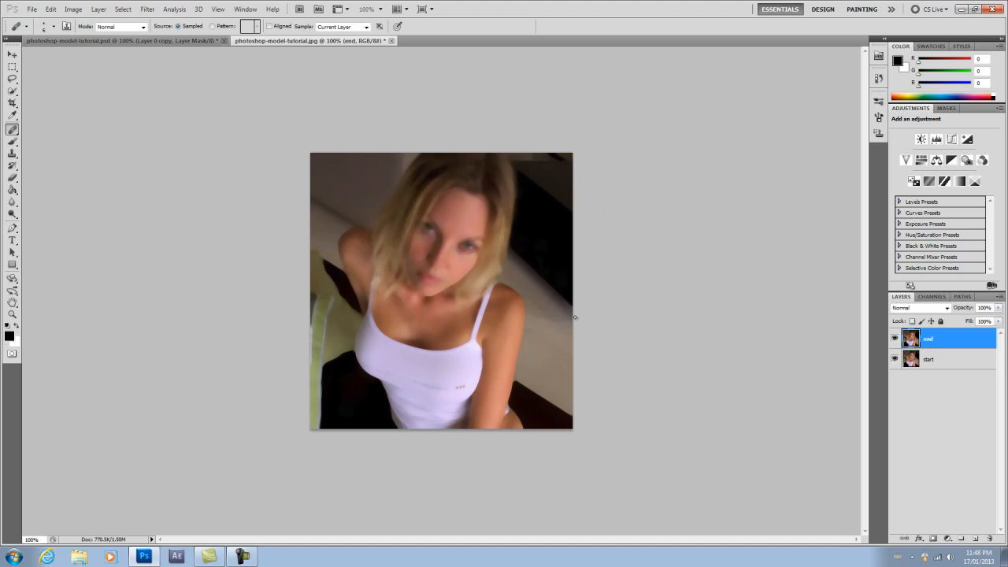
Apply a Gaussian Blur with a radius of 2.0 pixels to the "end" layer.
{"action": "left_click", "coordinate": [146, 9]}
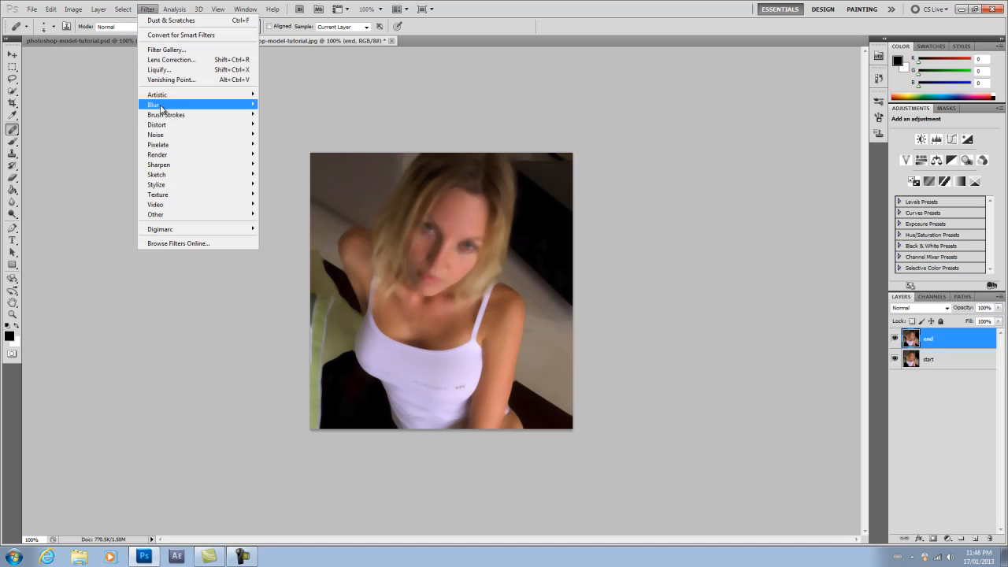
{"action": "mouse_move", "coordinate": [162, 108]}
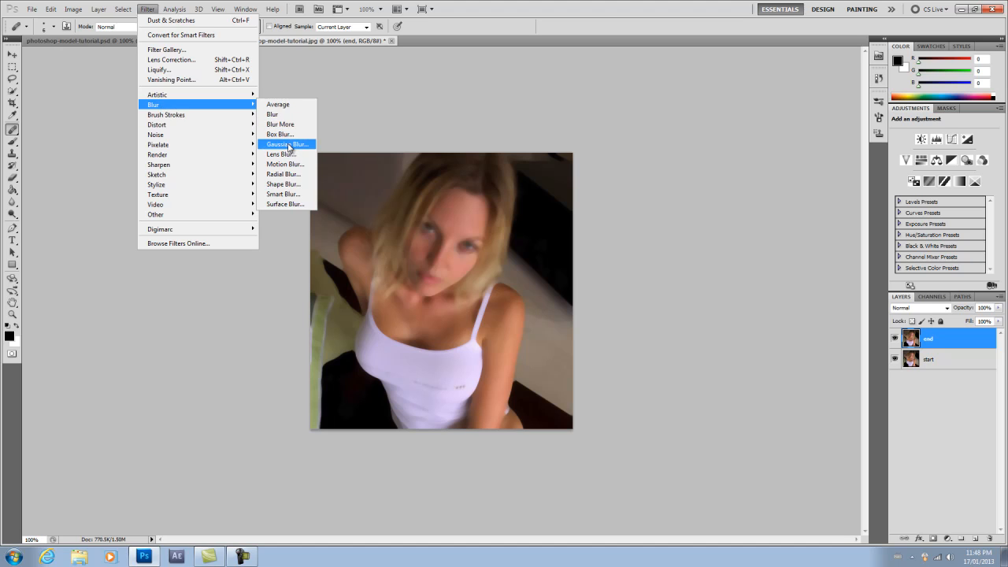
{"action": "left_click", "coordinate": [289, 148]}
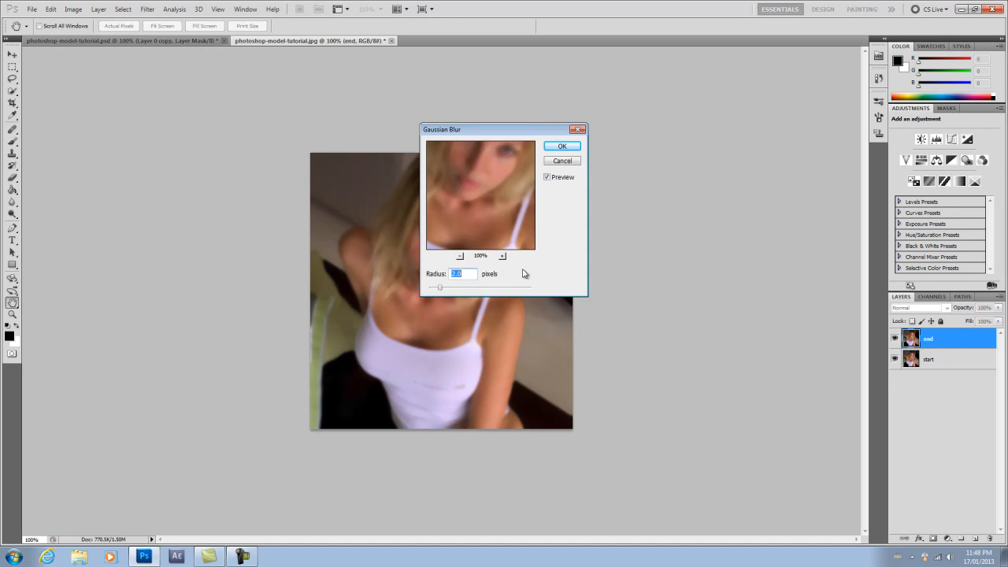
{"action": "left_click", "coordinate": [556, 147]}
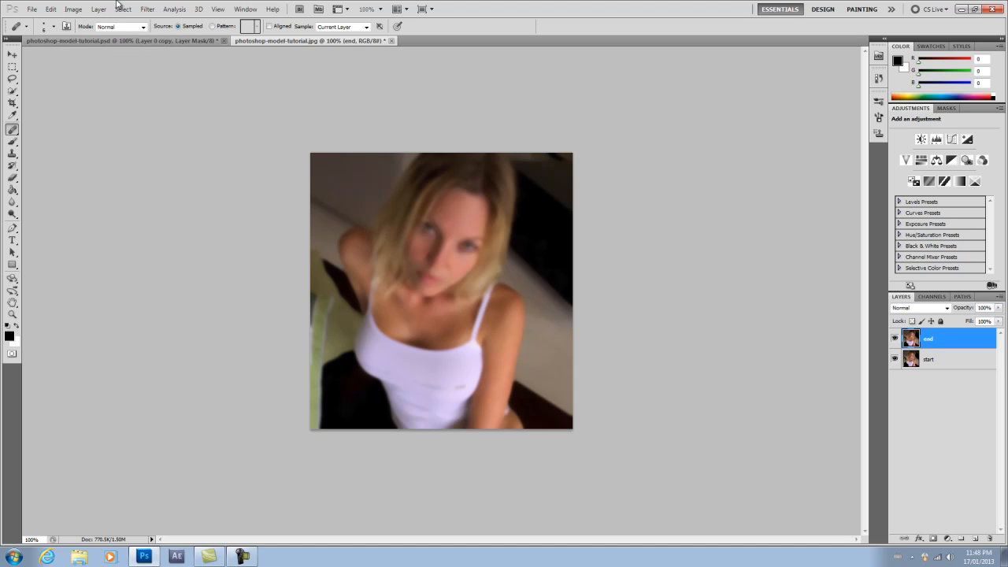
Add 0.7% uniform, monochromatic noise to the "end" layer.
{"action": "left_click", "coordinate": [148, 10]}
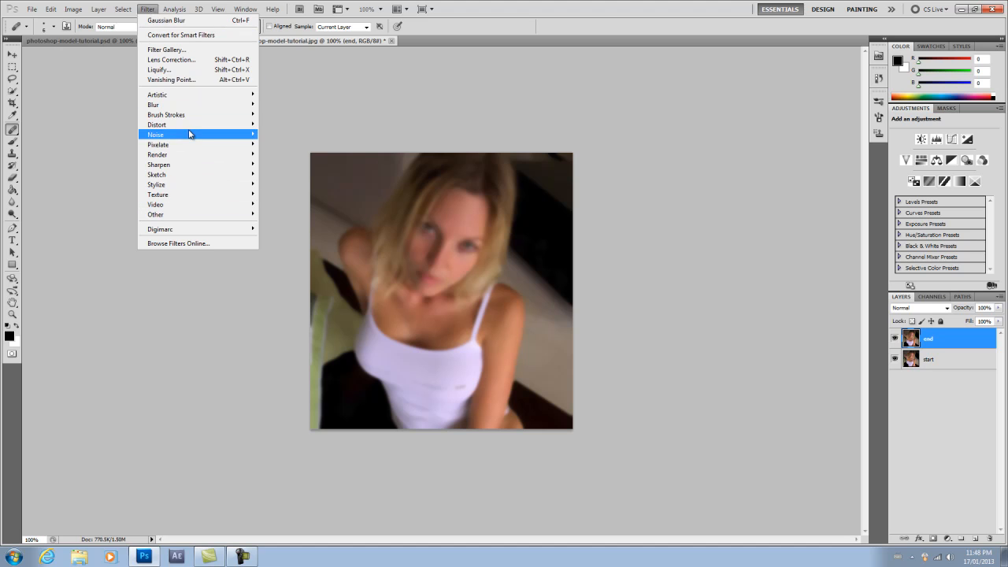
{"action": "mouse_move", "coordinate": [189, 134]}
{"action": "left_click", "coordinate": [276, 134]}
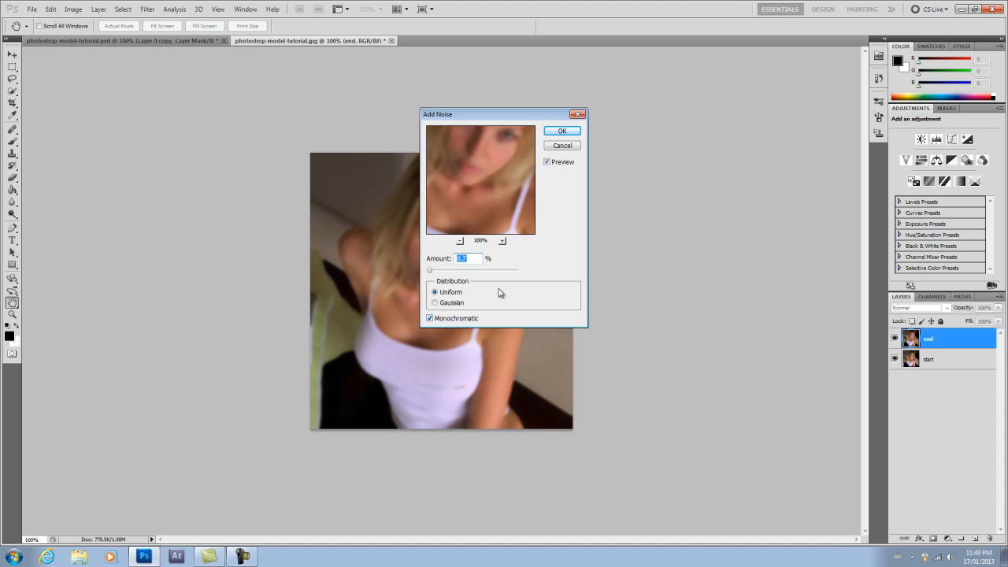
{"action": "left_click", "coordinate": [561, 133]}
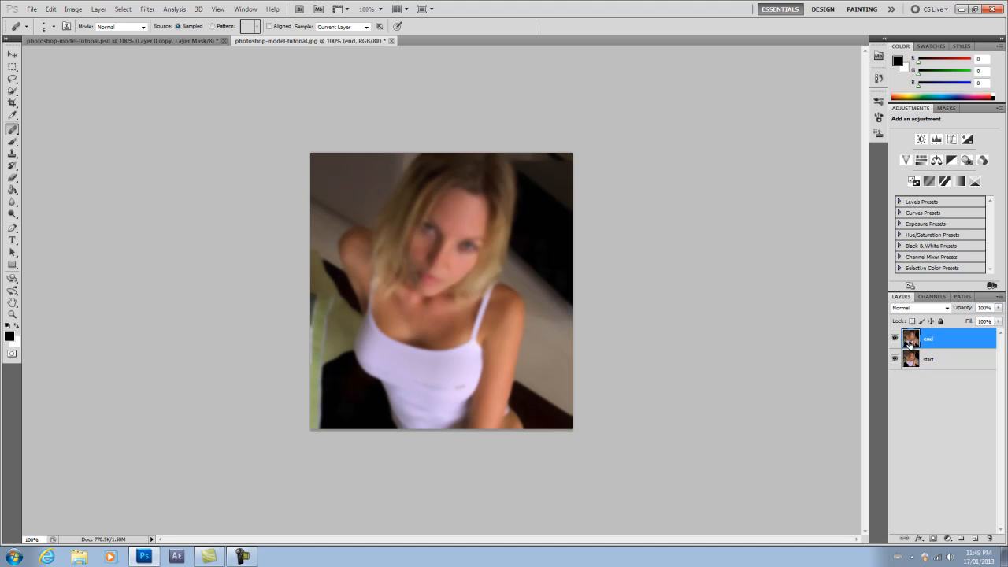
Hide the Hue/Saturation 1 and Photo Filter 1 adjustment layers in the finished PSD and return to the JPG document.
{"action": "left_click", "coordinate": [144, 41]}
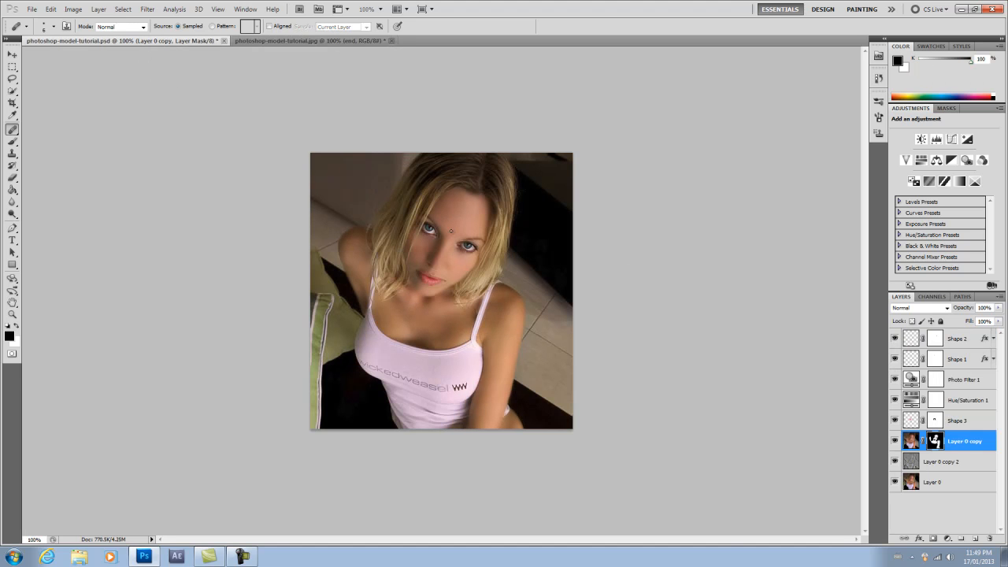
{"action": "left_click", "coordinate": [894, 400]}
{"action": "left_click", "coordinate": [895, 380]}
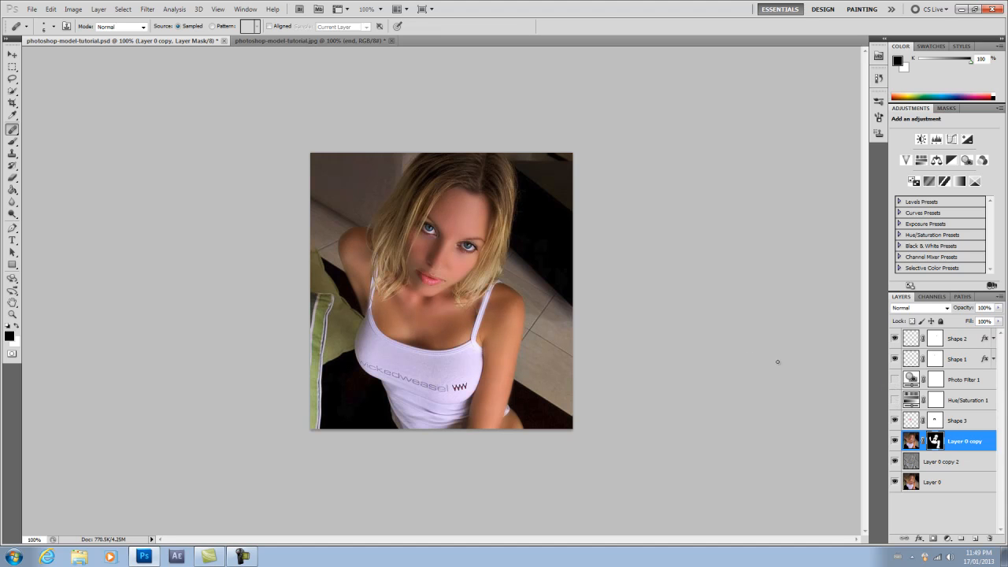
{"action": "left_click", "coordinate": [237, 42]}
Switch to the Brush tool and compare the finished PSD's skin with the blurred JPG version.
{"action": "left_click", "coordinate": [130, 53]}
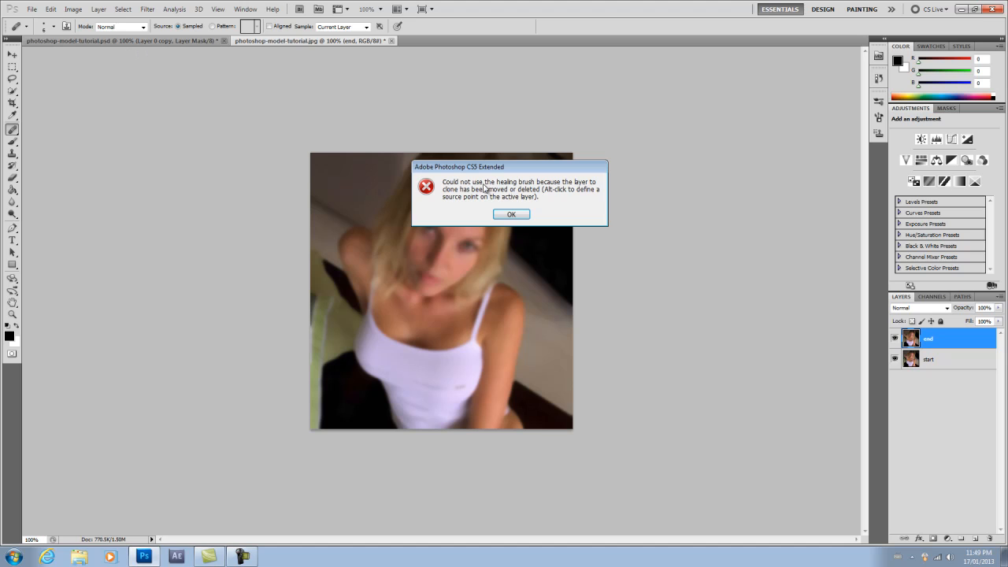
{"action": "left_click", "coordinate": [512, 214]}
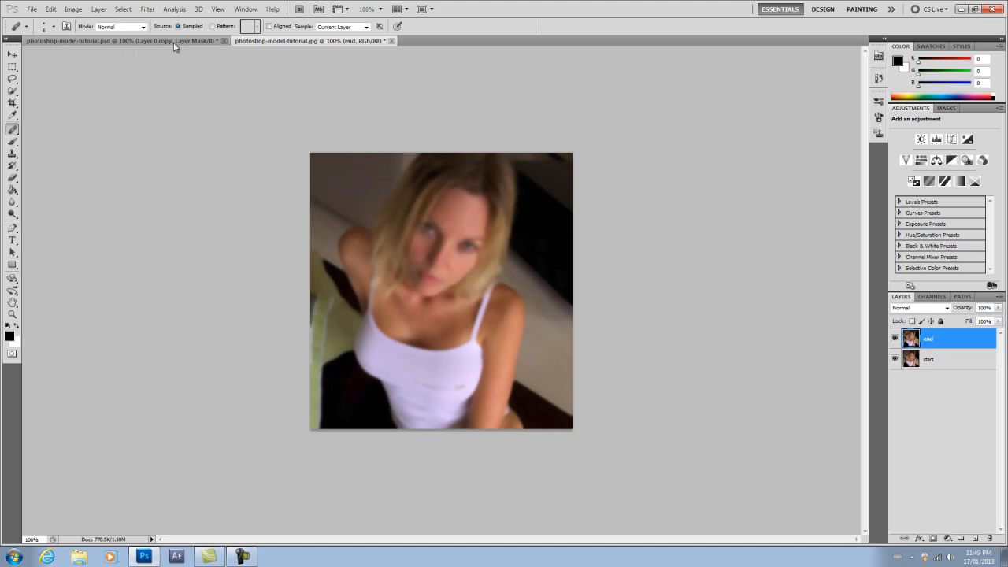
{"action": "key", "text": "b"}
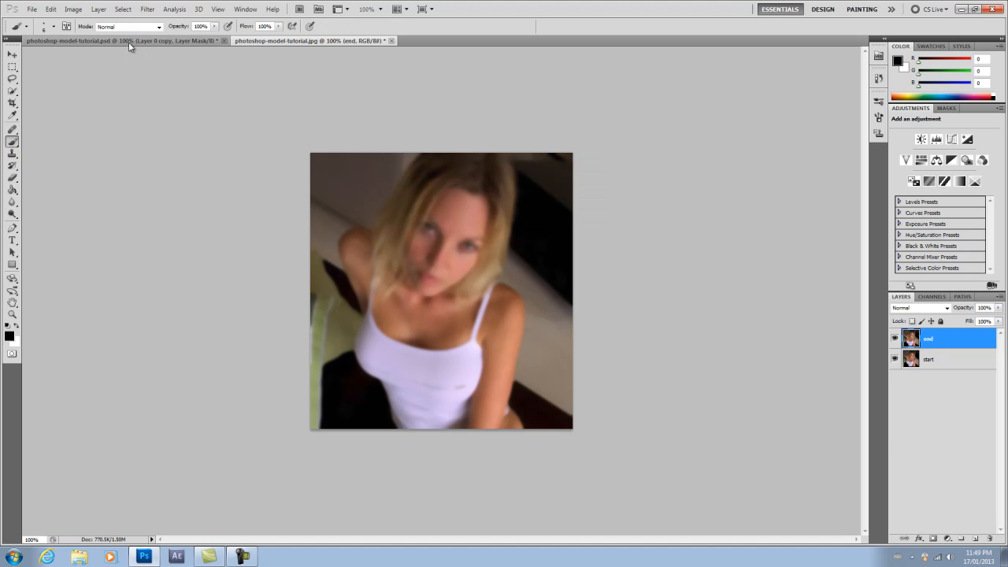
{"action": "left_click", "coordinate": [129, 42]}
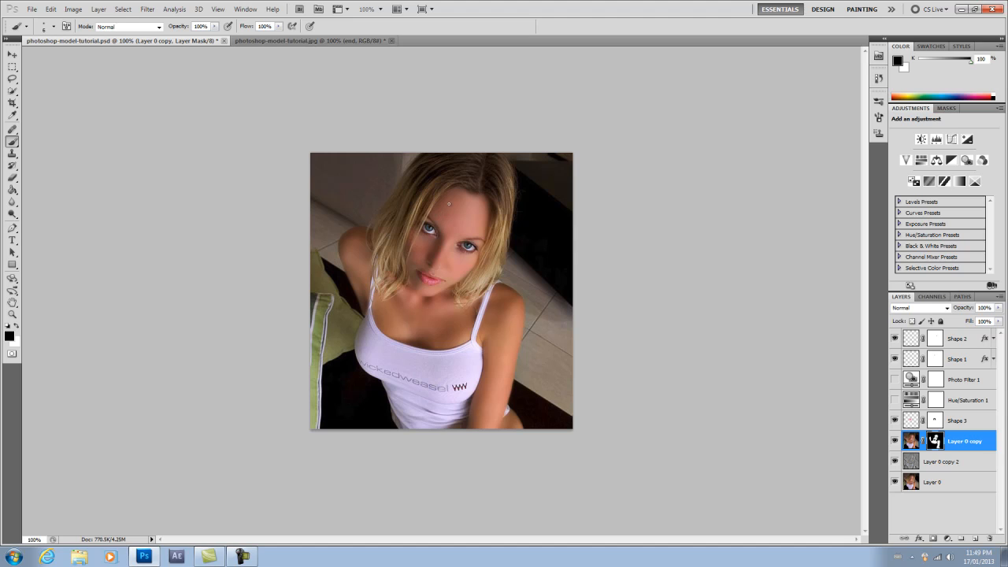
{"action": "left_click", "coordinate": [330, 42]}
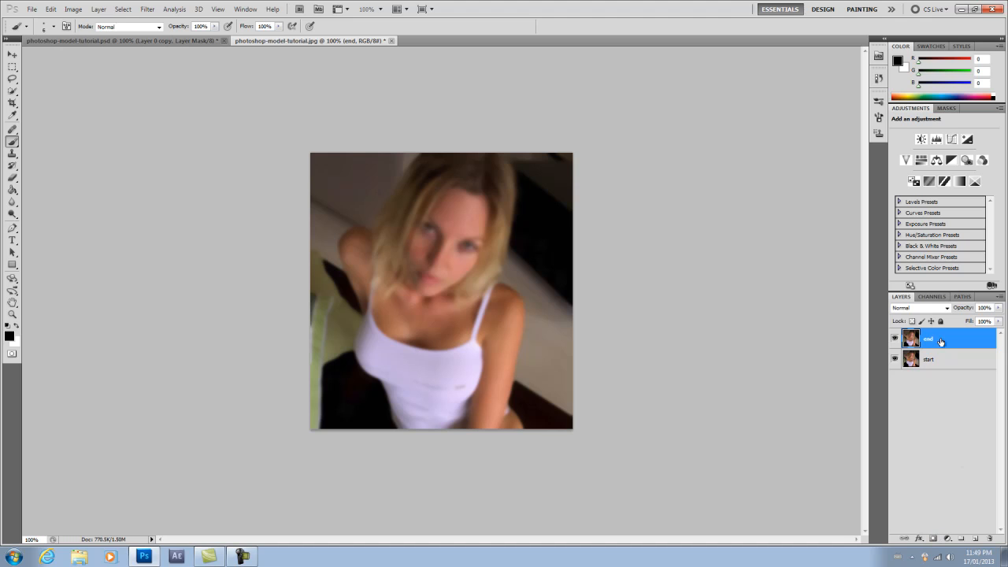
Add a layer mask filled with black to the "end" layer and ready the Brush tool with a white foreground colour.
{"action": "left_click", "coordinate": [931, 540]}
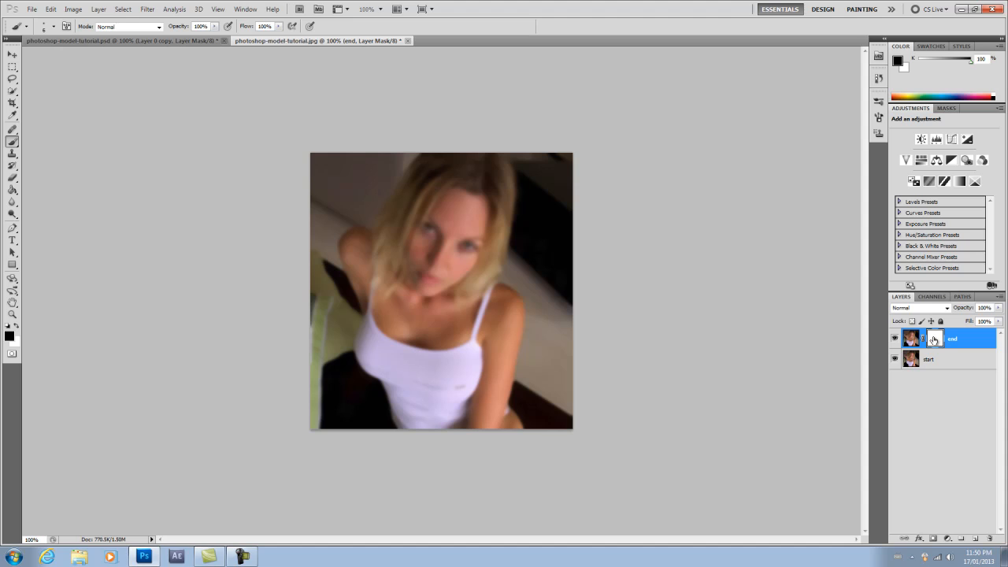
{"action": "left_click", "coordinate": [13, 191]}
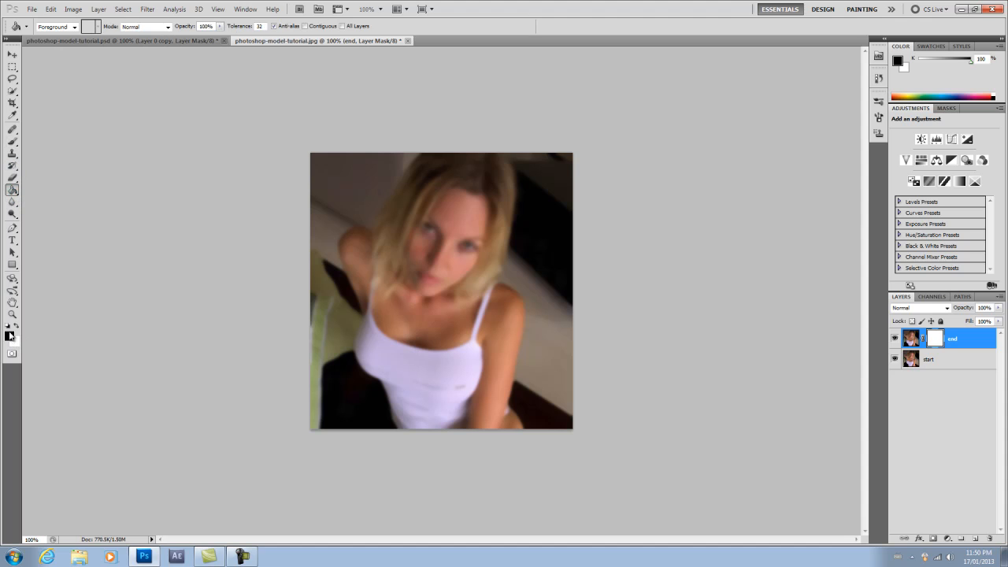
{"action": "left_click", "coordinate": [382, 280]}
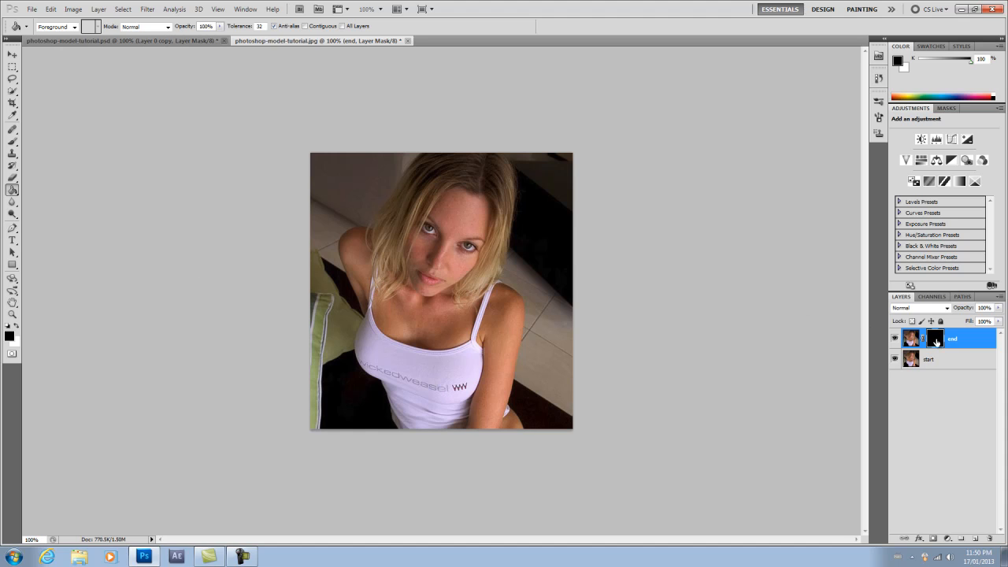
{"action": "left_click", "coordinate": [16, 328]}
{"action": "left_click", "coordinate": [12, 141]}
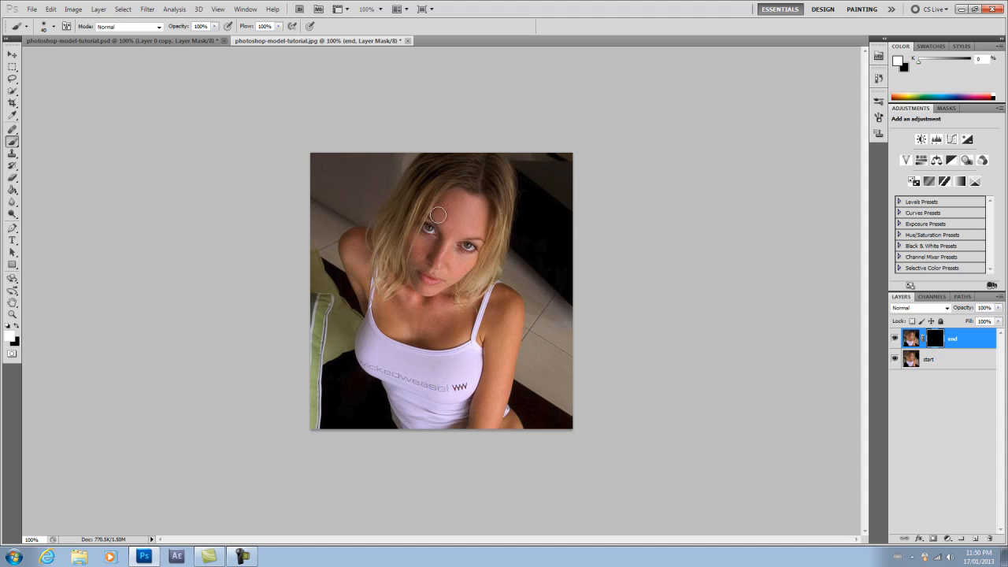
Try painting white on the "end" layer's mask across the face and body to reveal the blur, and undo the strokes.
{"action": "mouse_move", "coordinate": [445, 214]}
{"action": "left_mouse_down"}
{"action": "mouse_move", "coordinate": [466, 239]}
{"action": "mouse_move", "coordinate": [462, 220]}
{"action": "mouse_move", "coordinate": [433, 273]}
{"action": "mouse_move", "coordinate": [434, 229]}
{"action": "mouse_move", "coordinate": [428, 280]}
{"action": "mouse_move", "coordinate": [409, 246]}
{"action": "mouse_move", "coordinate": [425, 282]}
{"action": "mouse_move", "coordinate": [416, 301]}
{"action": "mouse_move", "coordinate": [440, 309]}
{"action": "left_mouse_up"}
{"action": "mouse_move", "coordinate": [463, 376]}
{"action": "left_mouse_down"}
{"action": "mouse_move", "coordinate": [444, 327]}
{"action": "mouse_move", "coordinate": [450, 356]}
{"action": "mouse_move", "coordinate": [390, 324]}
{"action": "mouse_move", "coordinate": [386, 291]}
{"action": "mouse_move", "coordinate": [404, 305]}
{"action": "mouse_move", "coordinate": [344, 254]}
{"action": "mouse_move", "coordinate": [363, 241]}
{"action": "mouse_move", "coordinate": [355, 275]}
{"action": "mouse_move", "coordinate": [360, 234]}
{"action": "mouse_move", "coordinate": [434, 254]}
{"action": "mouse_move", "coordinate": [469, 220]}
{"action": "mouse_move", "coordinate": [478, 256]}
{"action": "mouse_move", "coordinate": [447, 278]}
{"action": "mouse_move", "coordinate": [466, 232]}
{"action": "mouse_move", "coordinate": [435, 269]}
{"action": "mouse_move", "coordinate": [466, 249]}
{"action": "left_mouse_up"}
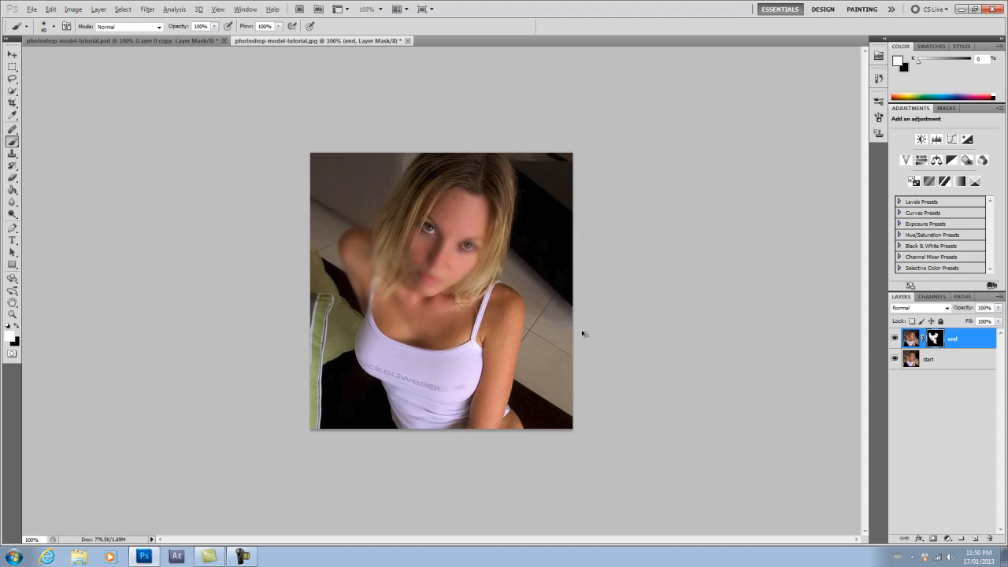
{"action": "key", "text": "ctrl+alt+z"}
{"action": "key", "text": "ctrl+alt+z"}
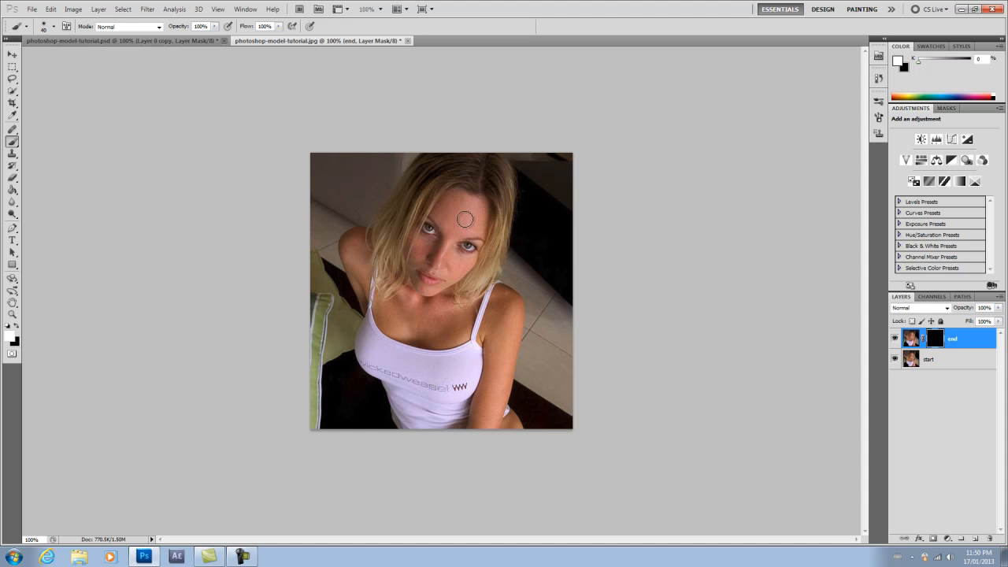
Set the brush hardness to 100% and test it with a white dab on the forehead in the "end" layer's mask.
{"action": "key", "text": "ctrl+plus"}
{"action": "key", "text": "ctrl+plus"}
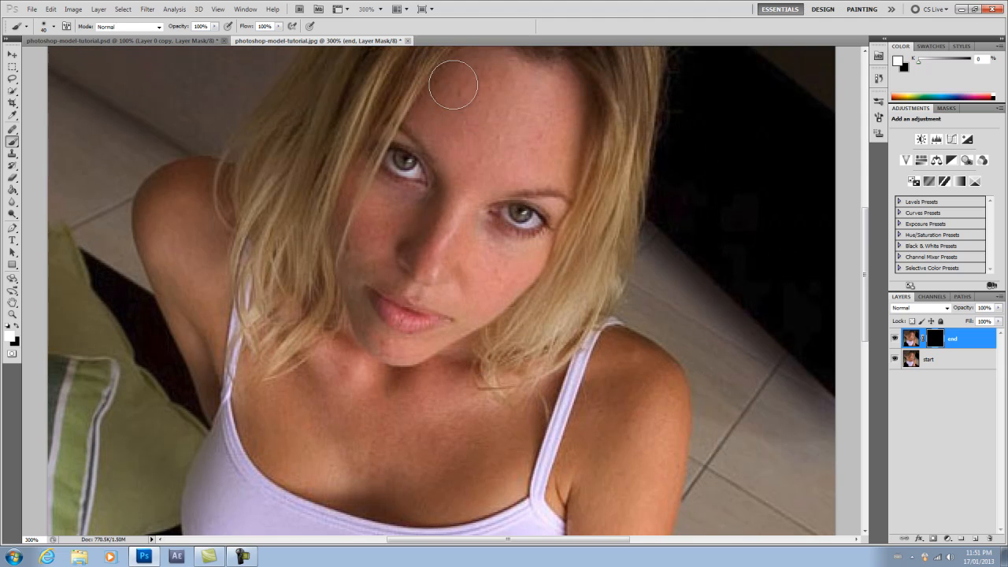
{"action": "scroll", "coordinate": [472, 90], "scroll_direction": "up", "scroll_amount": 5}
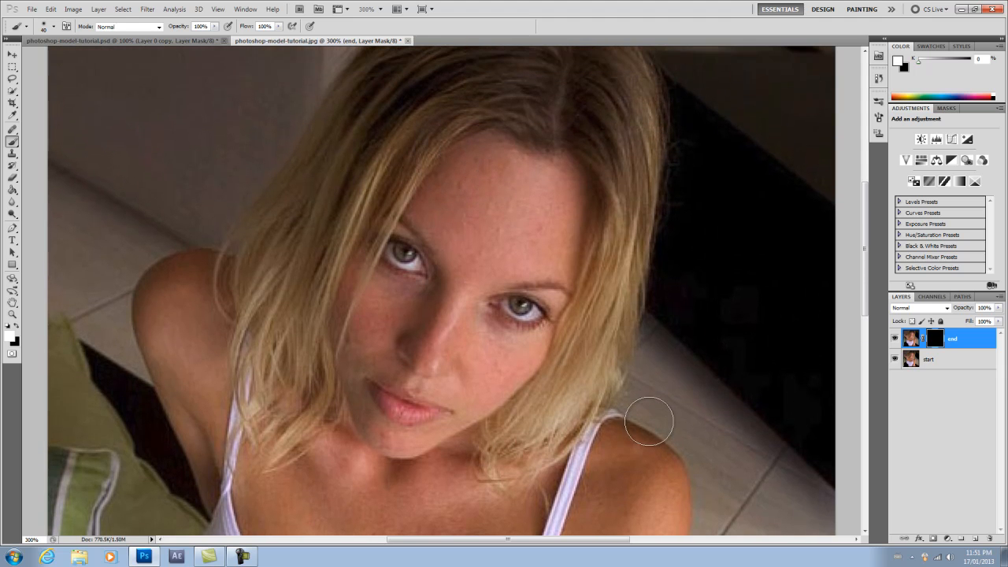
{"action": "key", "text": "ctrl+plus"}
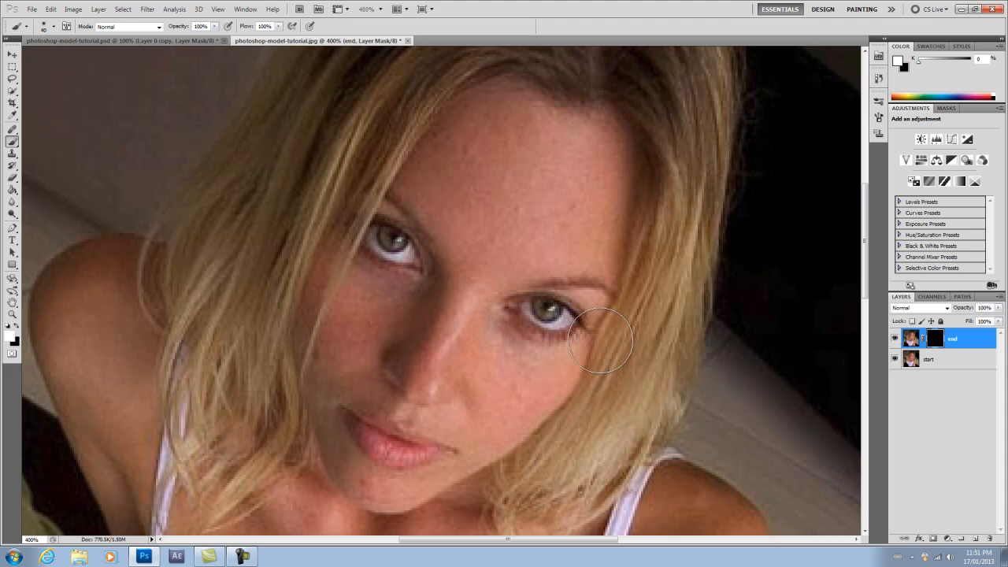
{"action": "scroll", "coordinate": [574, 218], "scroll_direction": "up", "scroll_amount": 4}
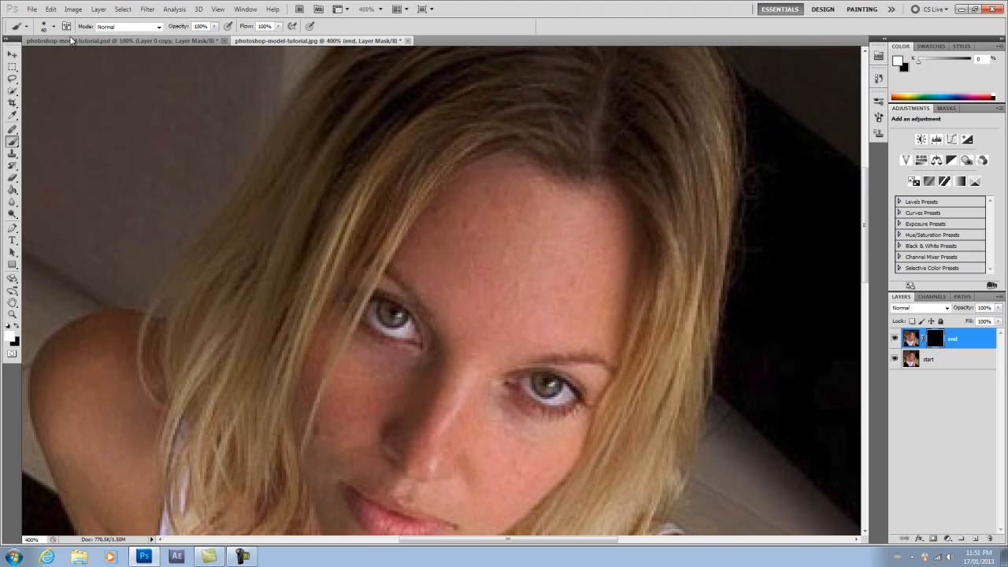
{"action": "left_click", "coordinate": [54, 28]}
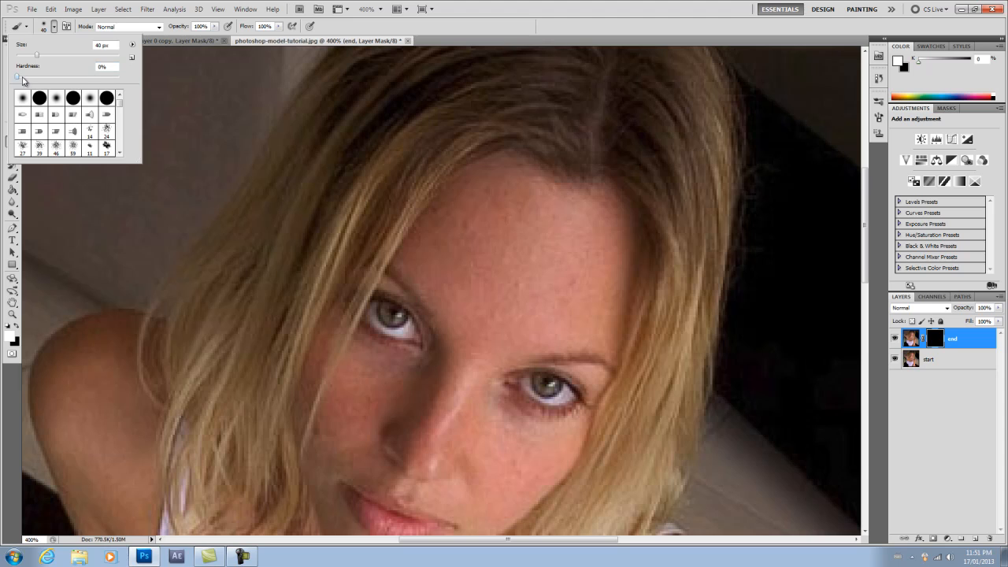
{"action": "mouse_move", "coordinate": [20, 78]}
{"action": "left_mouse_down"}
{"action": "mouse_move", "coordinate": [129, 79]}
{"action": "mouse_move", "coordinate": [118, 79]}
{"action": "left_mouse_up"}
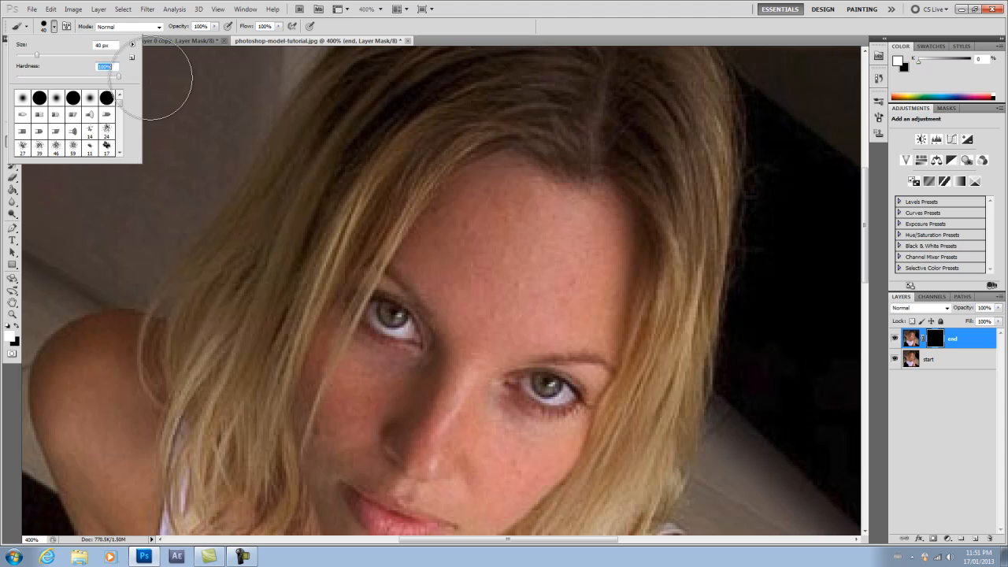
{"action": "left_click", "coordinate": [522, 253]}
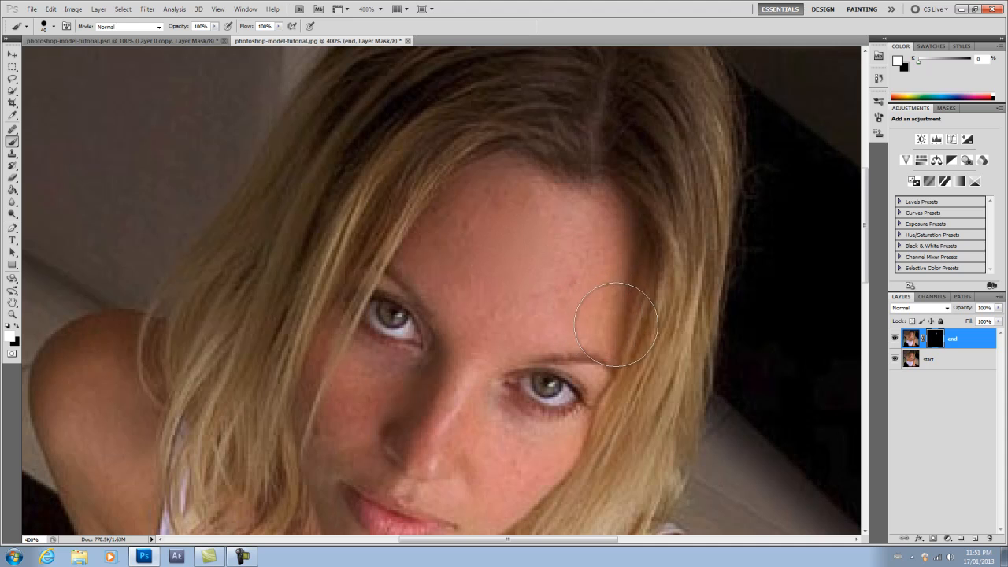
{"action": "key", "text": "ctrl+1"}
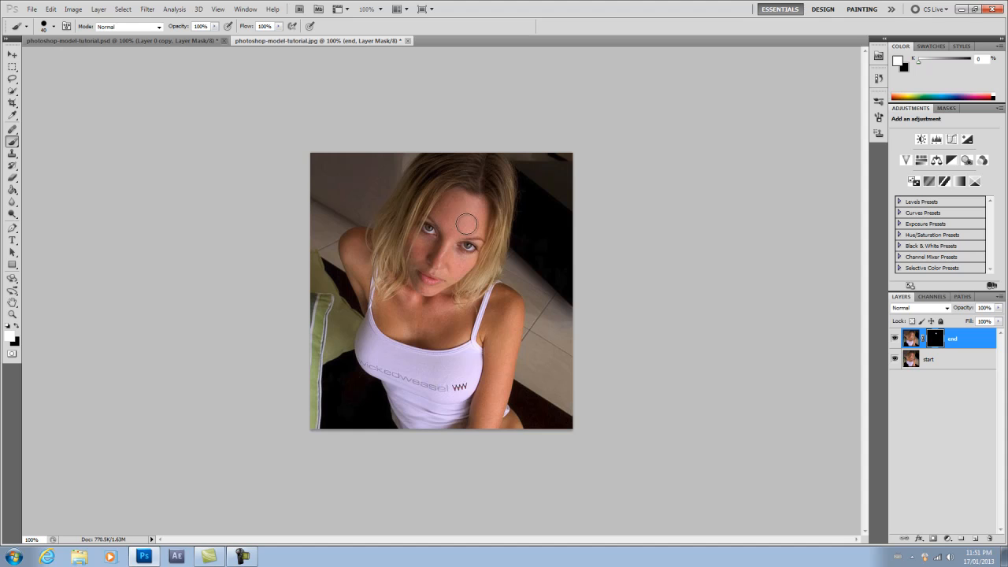
Set the brush hardness back to 0% for soft-edged mask painting.
{"action": "left_click", "coordinate": [54, 28]}
{"action": "left_click_drag", "start_coordinate": [115, 80], "coordinate": [114, 81]}
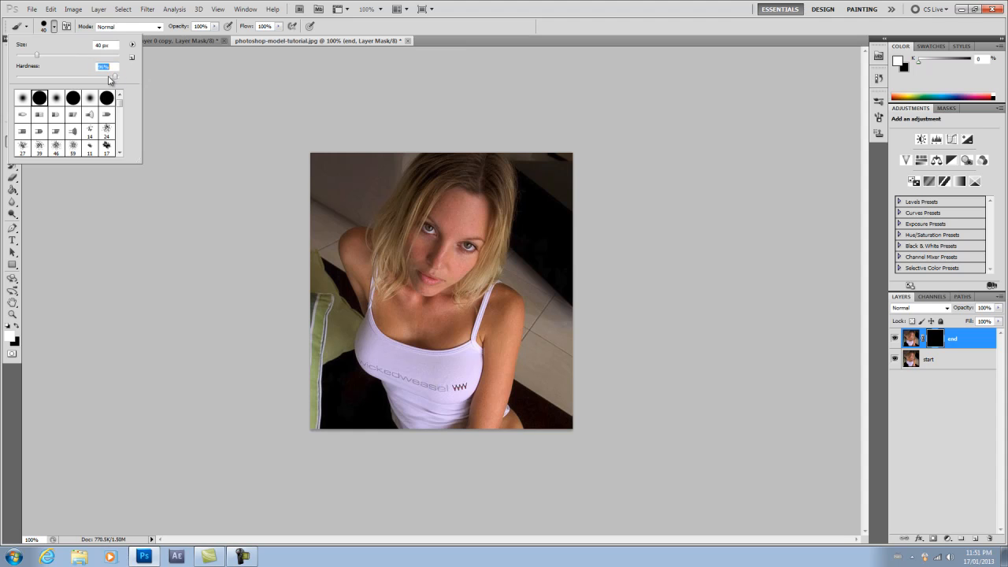
{"action": "left_click_drag", "start_coordinate": [34, 85], "coordinate": [17, 88]}
{"action": "left_click", "coordinate": [55, 30]}
Reduce the brush to about 15 px and paint white on the "end" mask along the edges of the forehead beside the hairline.
{"action": "key", "text": "ctrl+plus"}
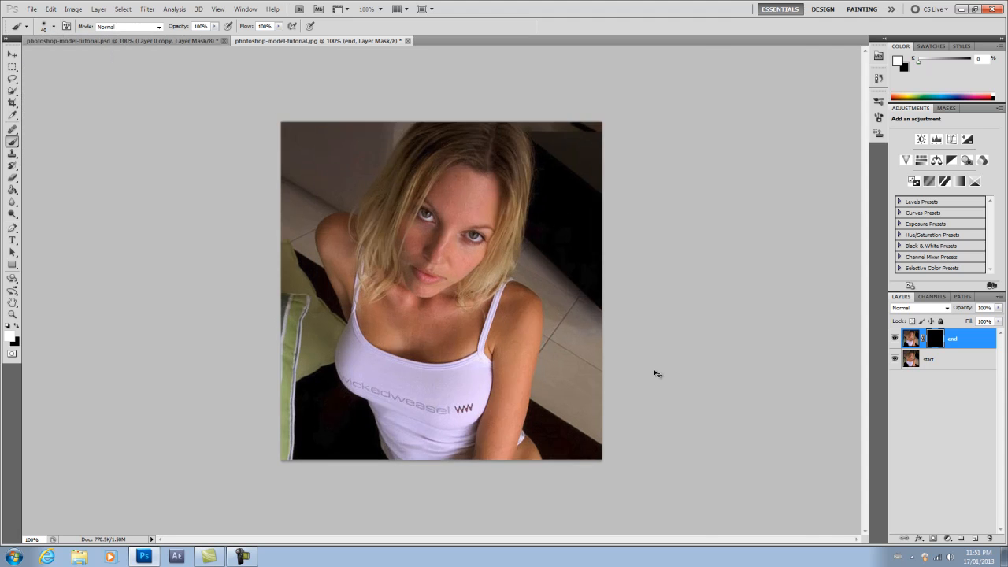
{"action": "key", "text": "ctrl+plus"}
{"action": "key", "text": "ctrl+plus"}
{"action": "key", "text": "ctrl+plus"}
{"action": "key", "text": "ctrl+plus"}
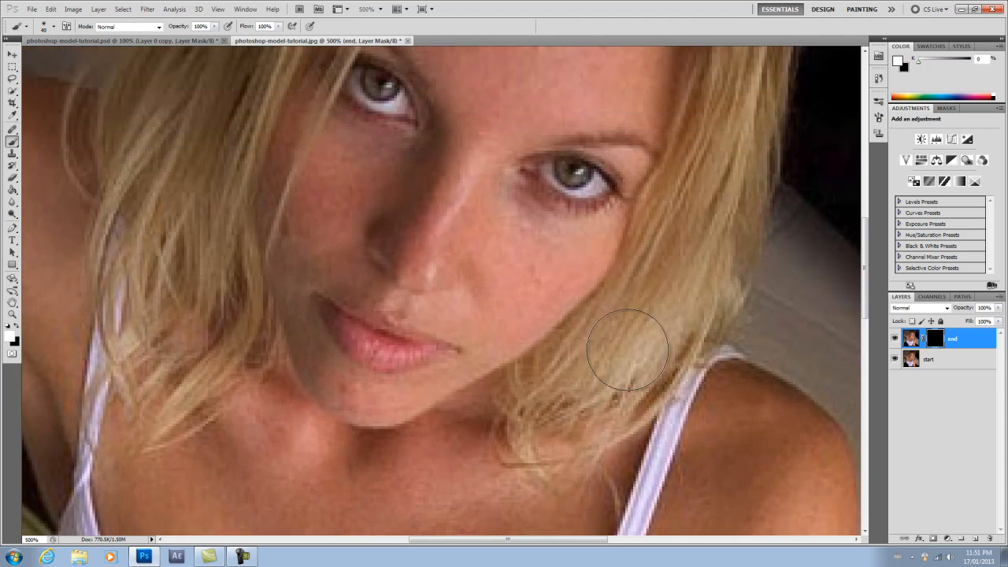
{"action": "scroll", "coordinate": [628, 350], "scroll_direction": "up", "scroll_amount": 8}
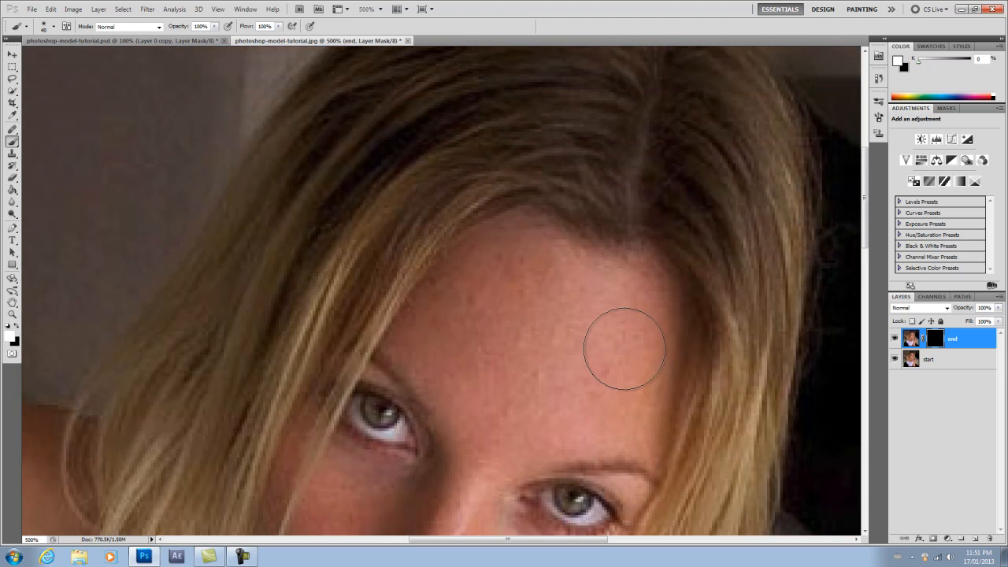
{"action": "scroll", "coordinate": [624, 348], "scroll_direction": "up", "scroll_amount": 1}
{"action": "key", "text": "bracketleft"}
{"action": "key", "text": "bracketleft"}
{"action": "key", "text": "bracketleft"}
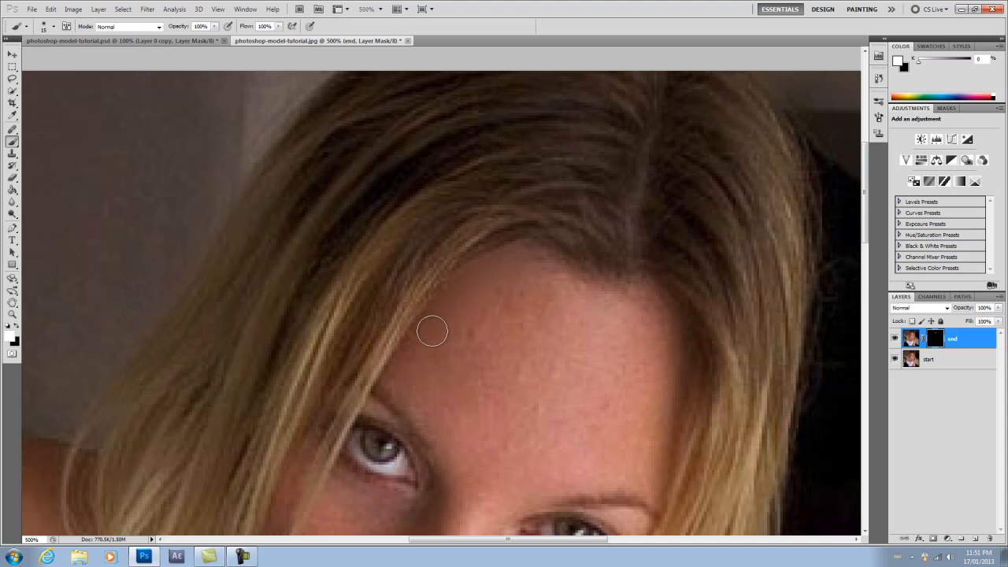
{"action": "left_click_drag", "start_coordinate": [427, 341], "coordinate": [430, 333]}
{"action": "scroll", "coordinate": [449, 403], "scroll_direction": "down", "scroll_amount": 2}
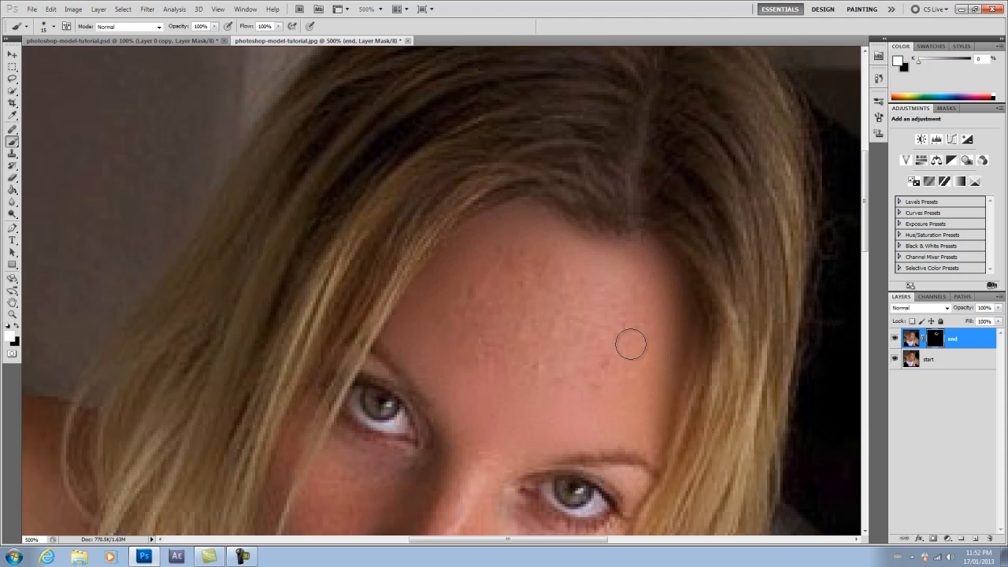
Enlarge the brush to 25 px and paint white over the rest of the forehead on the "end" mask.
{"action": "key", "text": "bracketright"}
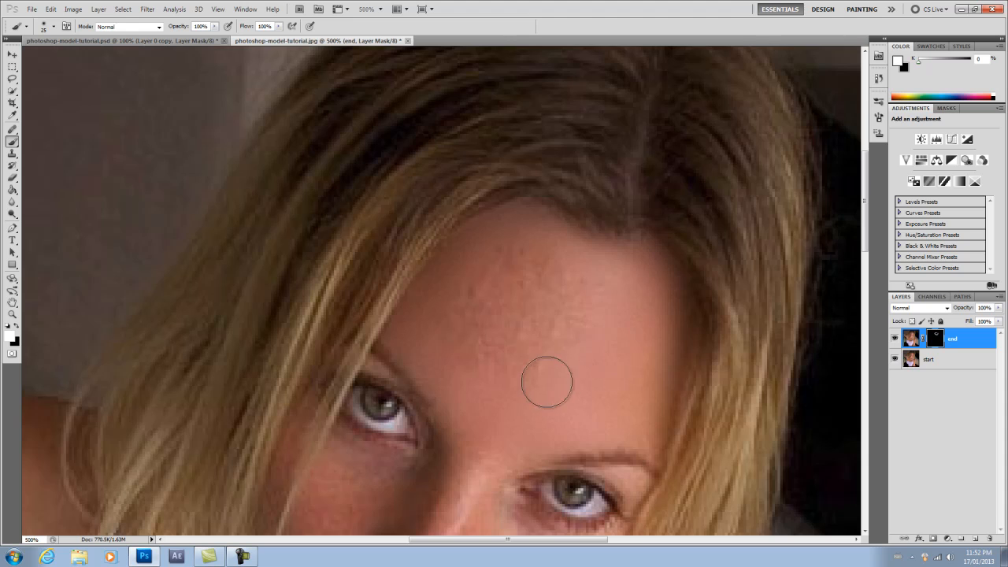
{"action": "mouse_move", "coordinate": [531, 260]}
{"action": "left_mouse_down"}
{"action": "mouse_move", "coordinate": [498, 273]}
{"action": "mouse_move", "coordinate": [568, 303]}
{"action": "mouse_move", "coordinate": [553, 329]}
{"action": "mouse_move", "coordinate": [522, 305]}
{"action": "mouse_move", "coordinate": [467, 290]}
{"action": "mouse_move", "coordinate": [456, 307]}
{"action": "mouse_move", "coordinate": [531, 347]}
{"action": "mouse_move", "coordinate": [514, 364]}
{"action": "mouse_move", "coordinate": [443, 337]}
{"action": "mouse_move", "coordinate": [453, 362]}
{"action": "mouse_move", "coordinate": [509, 382]}
{"action": "mouse_move", "coordinate": [591, 352]}
{"action": "left_mouse_up"}
{"action": "scroll", "coordinate": [591, 352], "scroll_direction": "down", "scroll_amount": 2}
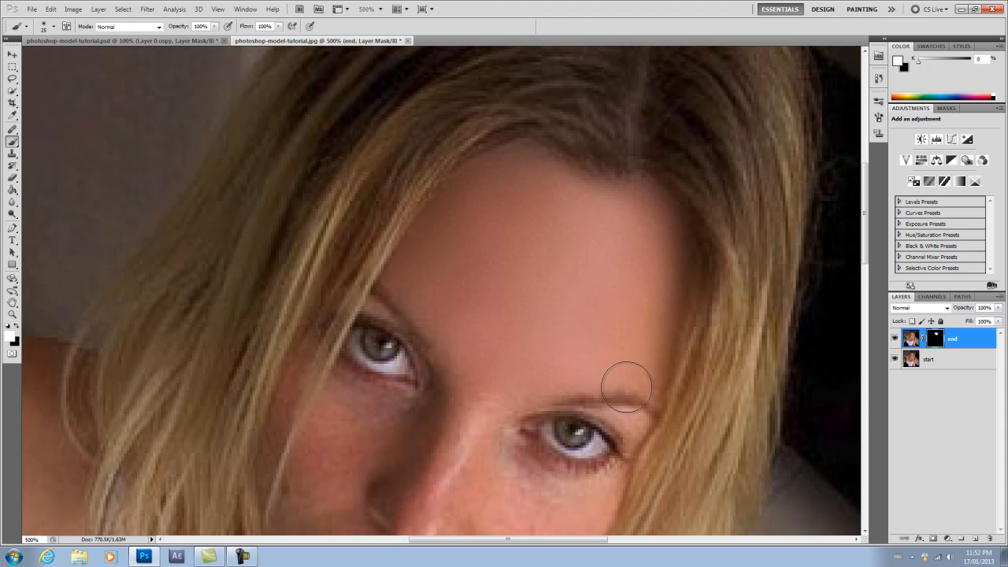
{"action": "key", "text": "ctrl+1"}
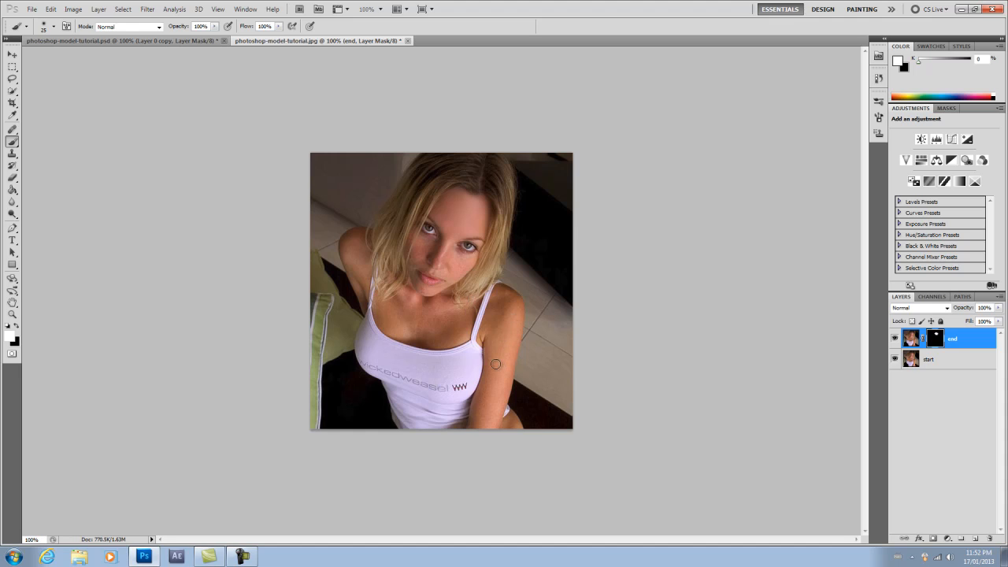
Examine the skin around the eyes and cheeks up close in the finished PSD, then return to the JPG document.
{"action": "key", "text": "ctrl+plus"}
{"action": "key", "text": "ctrl+plus"}
{"action": "key", "text": "ctrl+plus"}
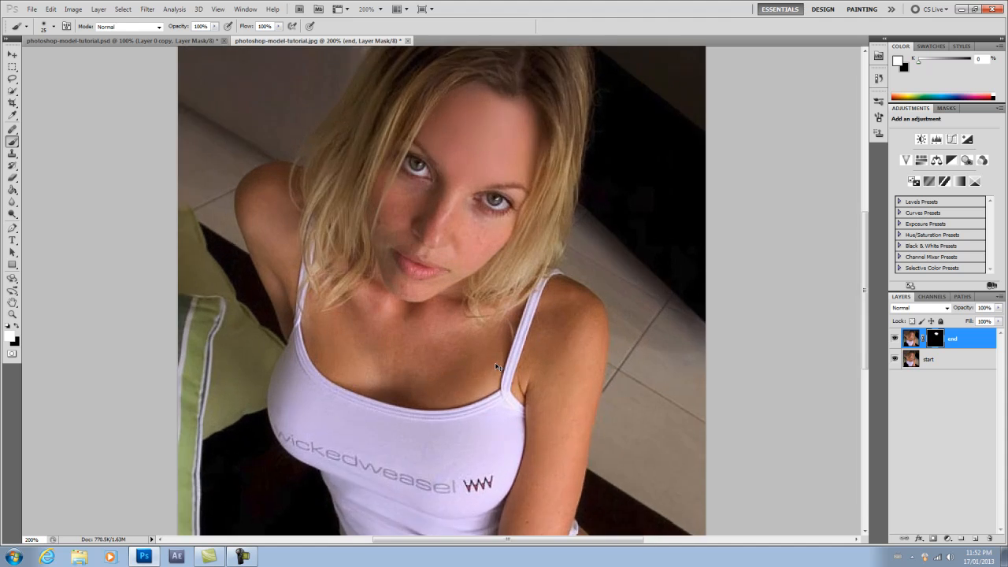
{"action": "scroll", "coordinate": [495, 364], "scroll_direction": "up", "scroll_amount": 4}
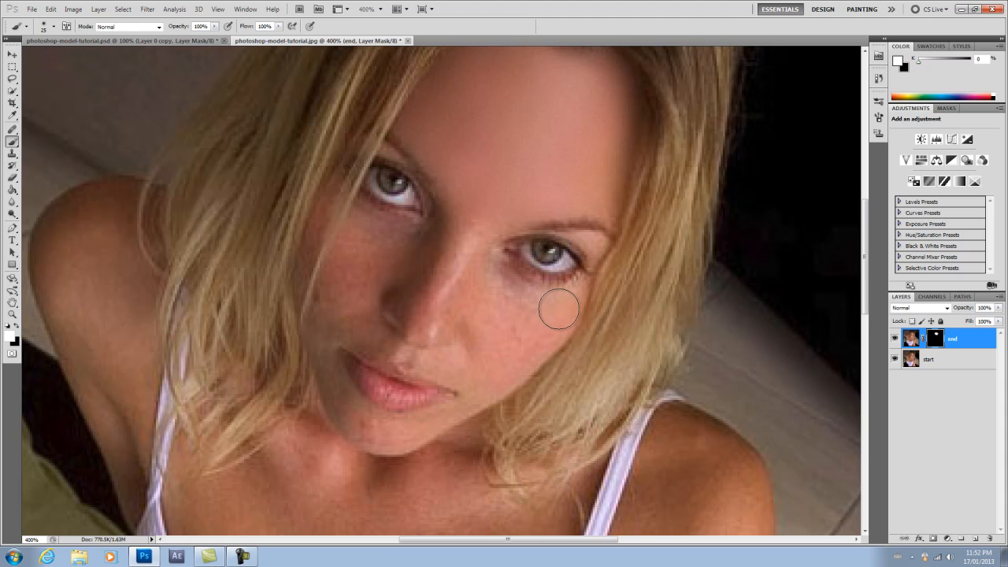
{"action": "left_click", "coordinate": [154, 41]}
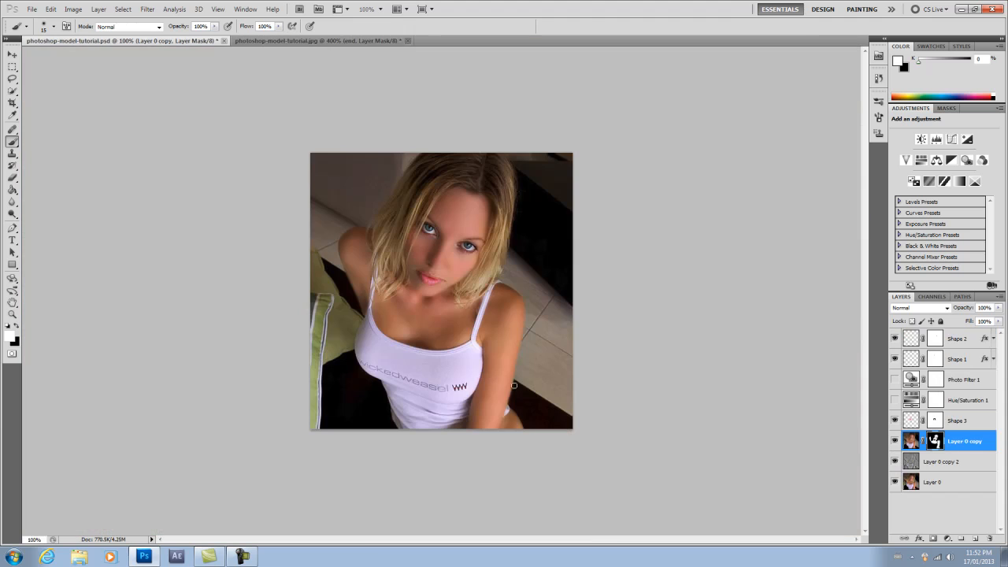
{"action": "key", "text": "ctrl+plus"}
{"action": "key", "text": "ctrl+plus"}
{"action": "scroll", "coordinate": [540, 260], "scroll_direction": "up", "scroll_amount": 1}
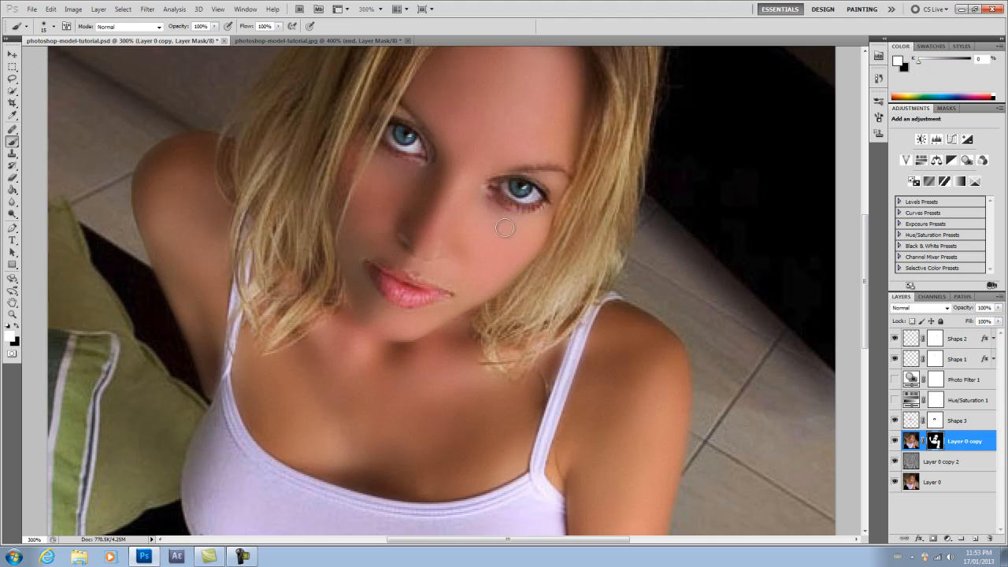
{"action": "key", "text": "ctrl+minus"}
{"action": "key", "text": "ctrl+minus"}
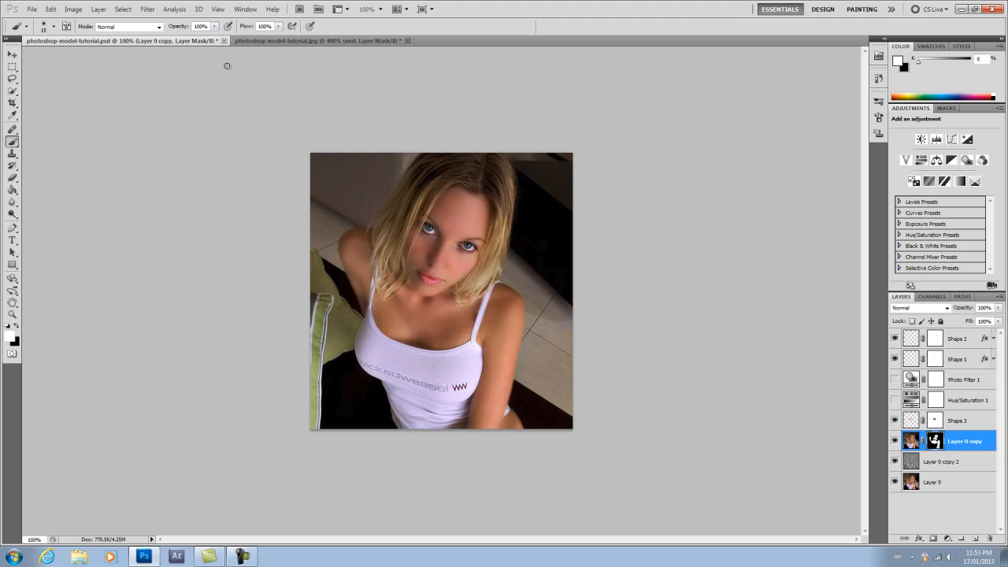
{"action": "left_click", "coordinate": [253, 41]}
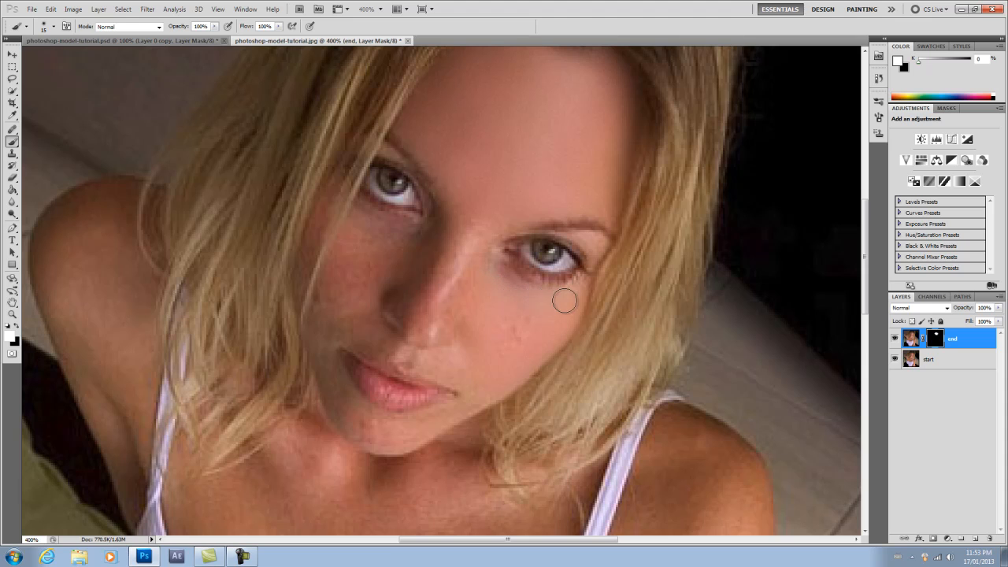
Paint white on the "end" mask over the brighter cheek and the chin, reducing the brush to 10 px for tight areas.
{"action": "mouse_move", "coordinate": [518, 348]}
{"action": "left_mouse_down"}
{"action": "mouse_move", "coordinate": [502, 353]}
{"action": "mouse_move", "coordinate": [524, 329]}
{"action": "mouse_move", "coordinate": [504, 323]}
{"action": "mouse_move", "coordinate": [497, 347]}
{"action": "left_mouse_up"}
{"action": "key", "text": "bracketleft"}
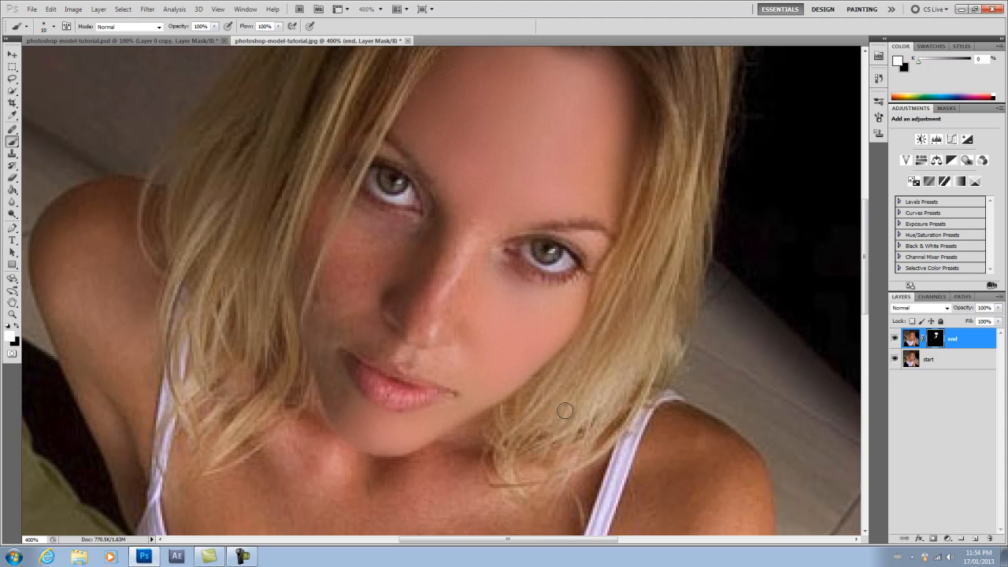
{"action": "key", "text": "ctrl+1"}
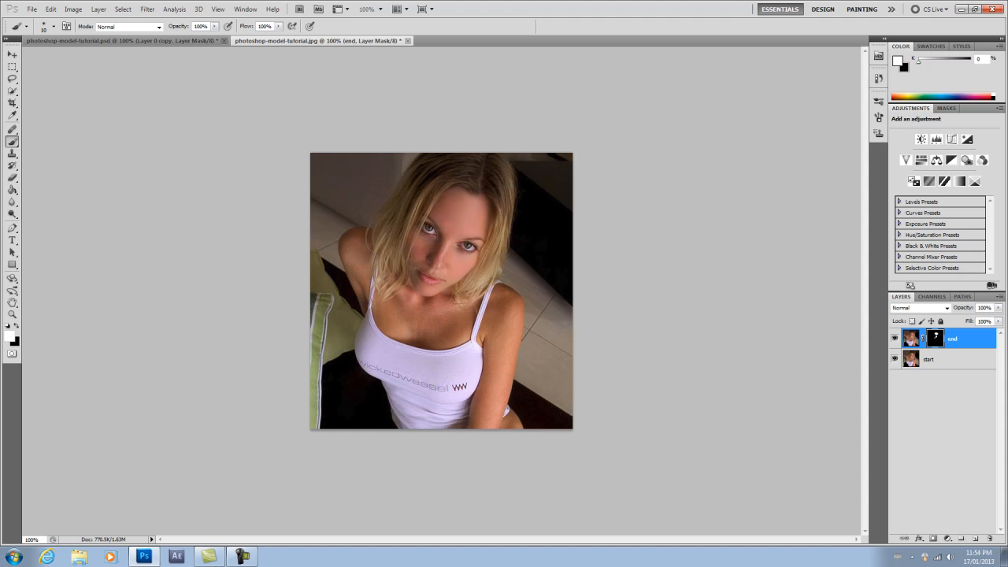
Extend the white mask painting with the 10 px brush over the remaining skin around the mouth and jaw.
{"action": "key", "text": "ctrl+plus"}
{"action": "key", "text": "ctrl+plus"}
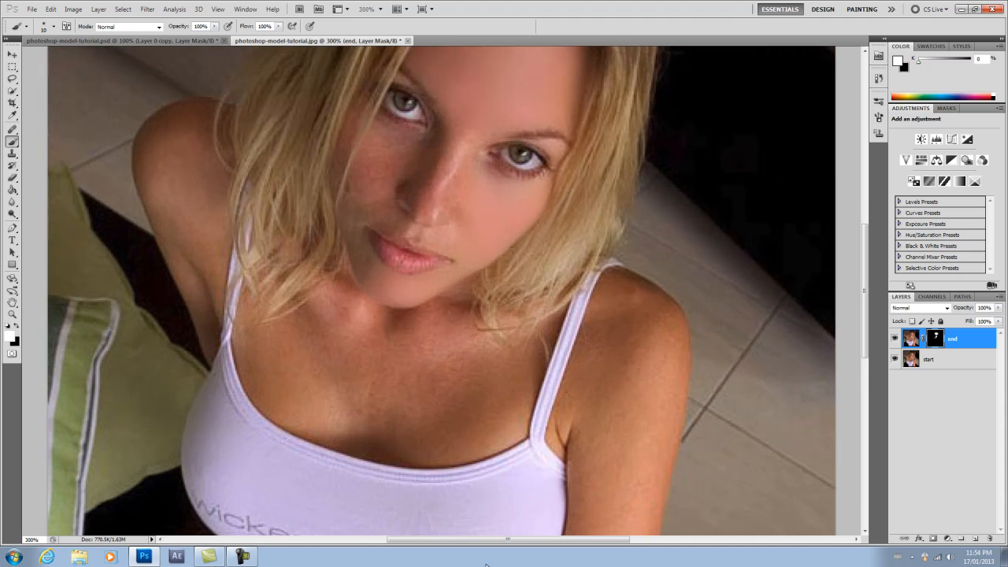
{"action": "key", "text": "ctrl+plus"}
{"action": "scroll", "coordinate": [544, 485], "scroll_direction": "up", "scroll_amount": 4}
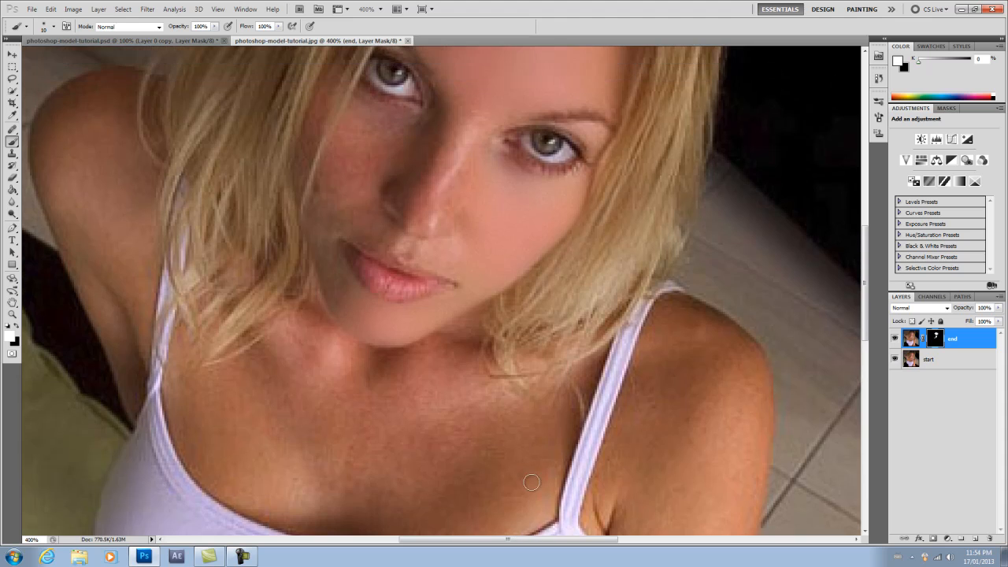
{"action": "scroll", "coordinate": [529, 482], "scroll_direction": "up", "scroll_amount": 2}
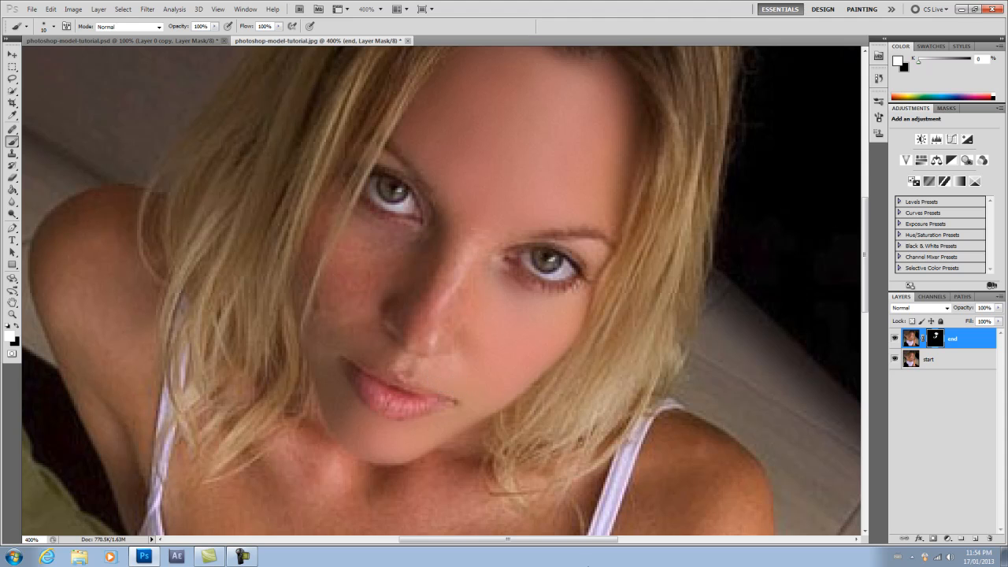
{"action": "key", "text": "ctrl+1"}
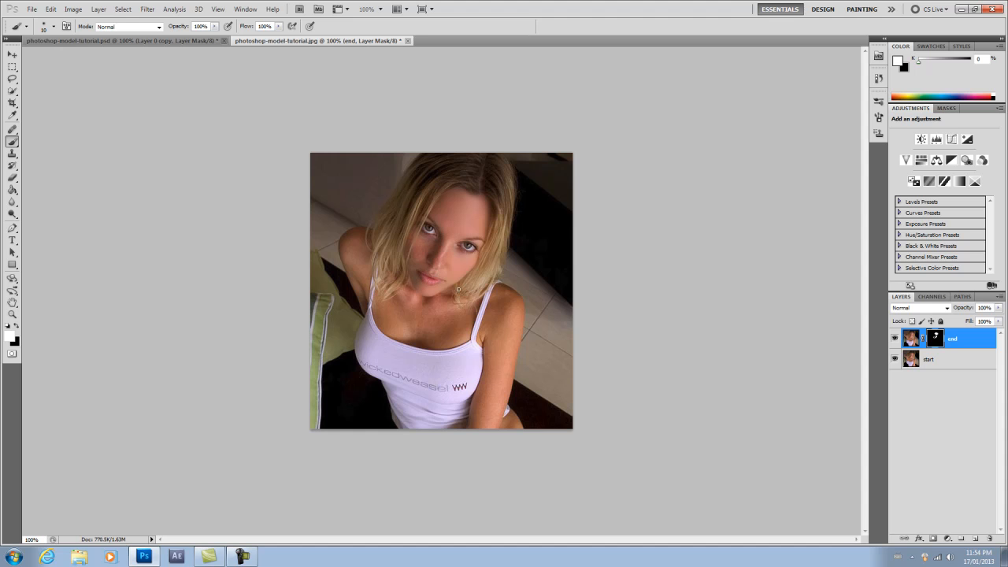
Paint white on the "end" mask over the freckled, shaded cheek beside the nose at 500% zoom.
{"action": "key", "text": "ctrl+plus"}
{"action": "key", "text": "ctrl+plus"}
{"action": "key", "text": "ctrl+plus"}
{"action": "key", "text": "ctrl+plus"}
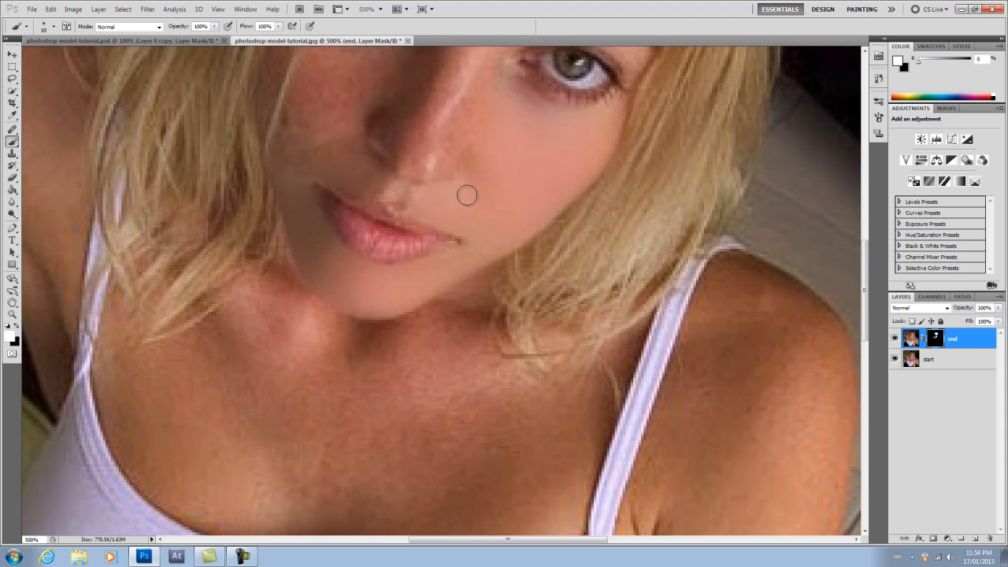
{"action": "scroll", "coordinate": [492, 173], "scroll_direction": "up", "scroll_amount": 2}
{"action": "scroll", "coordinate": [501, 154], "scroll_direction": "up", "scroll_amount": 1}
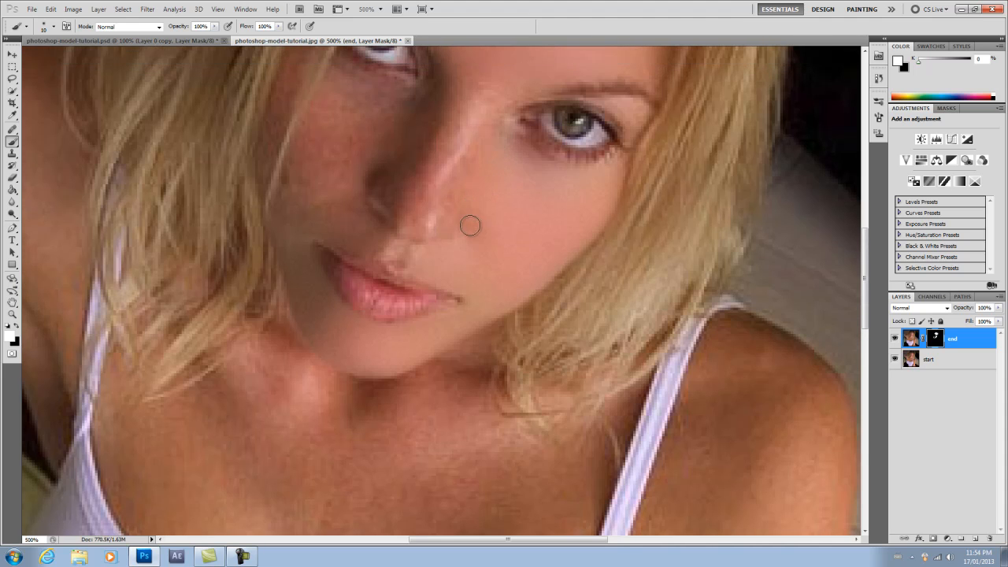
{"action": "scroll", "coordinate": [416, 140], "scroll_direction": "up", "scroll_amount": 1}
{"action": "scroll", "coordinate": [419, 150], "scroll_direction": "up", "scroll_amount": 2}
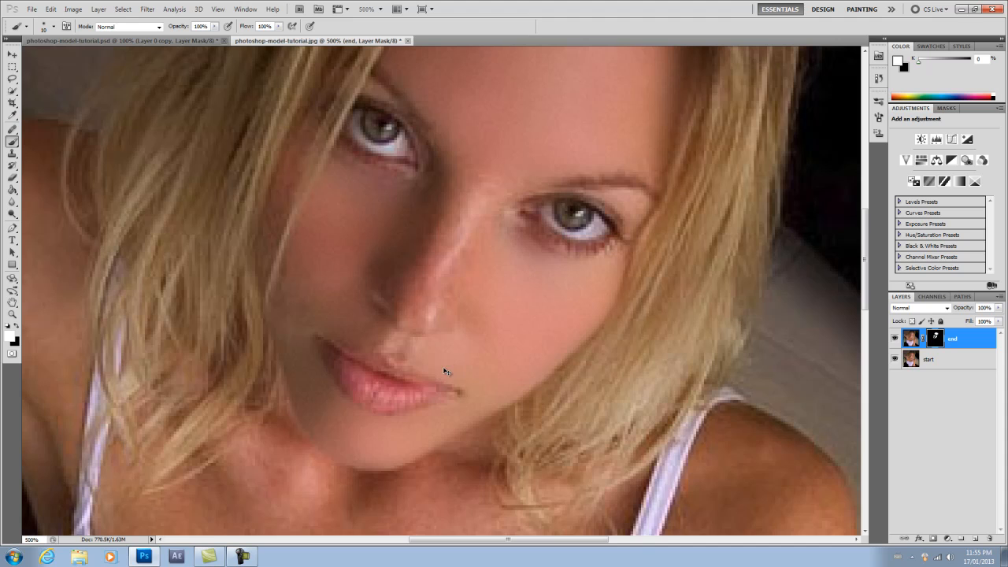
Review the retouched face at 100% zoom, dismissing the Hotkey Utility window, and zoom back in to 500%.
{"action": "key", "text": "ctrl+1"}
{"action": "key", "text": "ctrl+F1"}
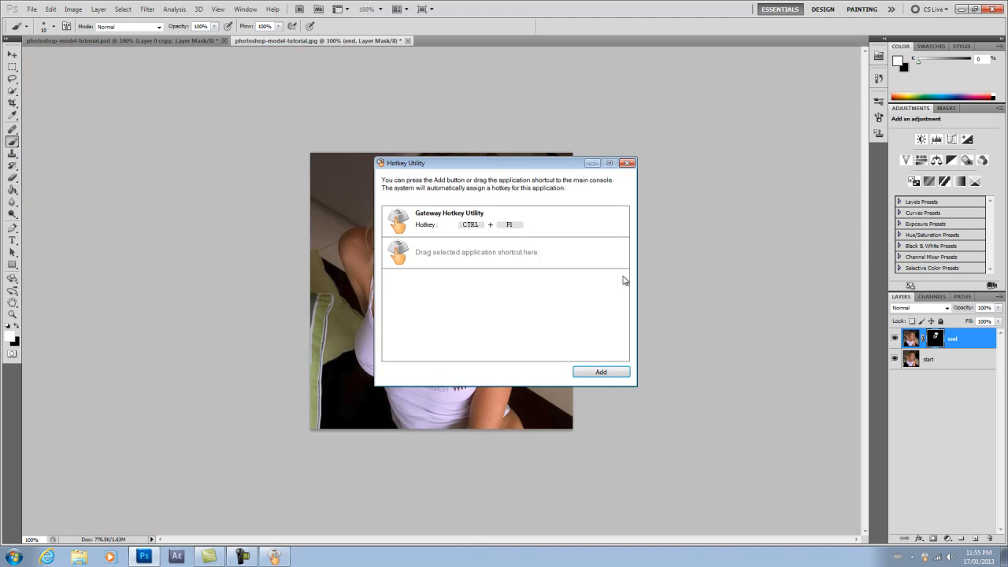
{"action": "left_click", "coordinate": [627, 163]}
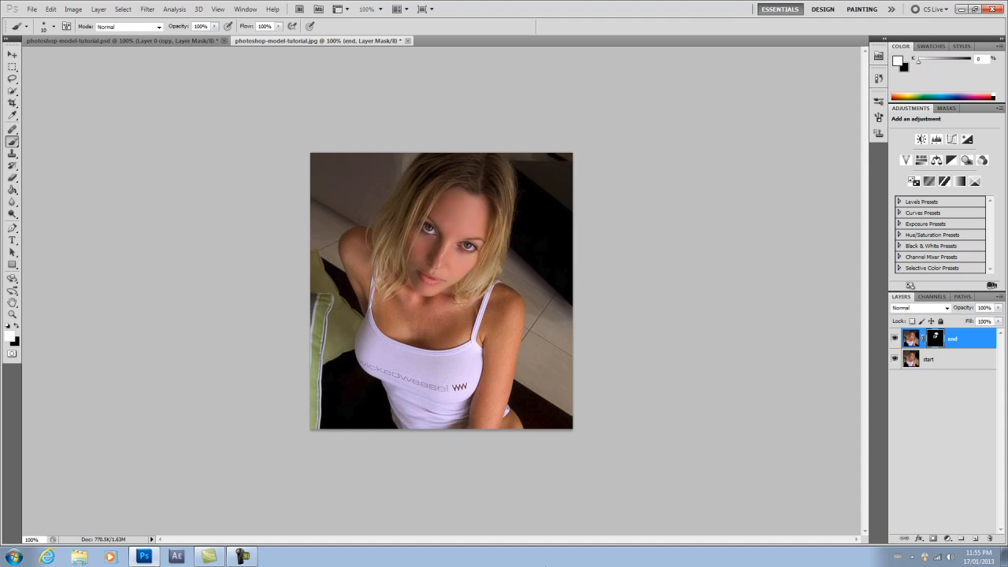
{"action": "key", "text": "ctrl+plus"}
{"action": "key", "text": "ctrl+plus"}
{"action": "key", "text": "ctrl+plus"}
{"action": "key", "text": "ctrl+plus"}
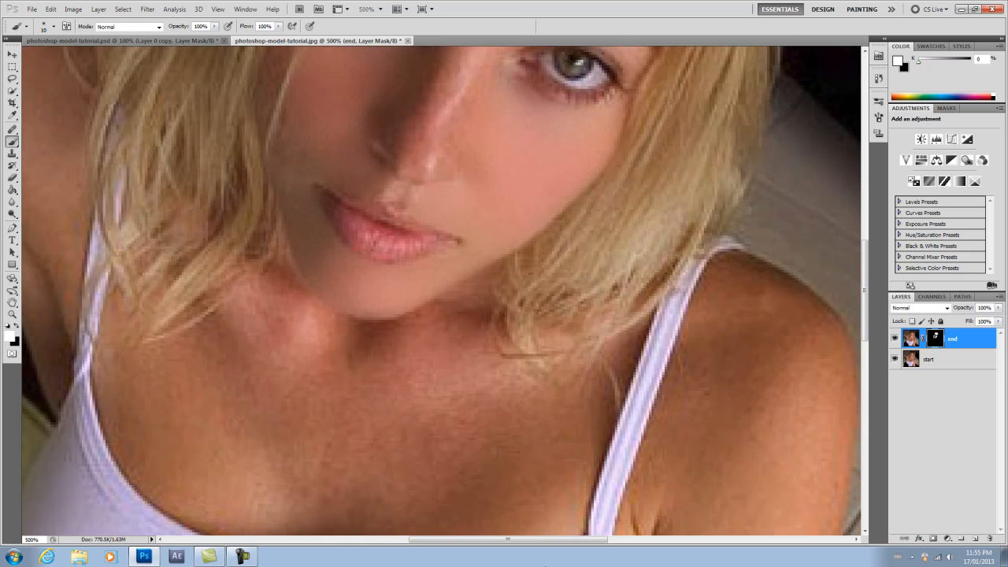
Paint white on the "end" mask over the fine skin areas around the eyes and brows, reducing the brush to 2 px.
{"action": "scroll", "coordinate": [716, 241], "scroll_direction": "up", "scroll_amount": 5}
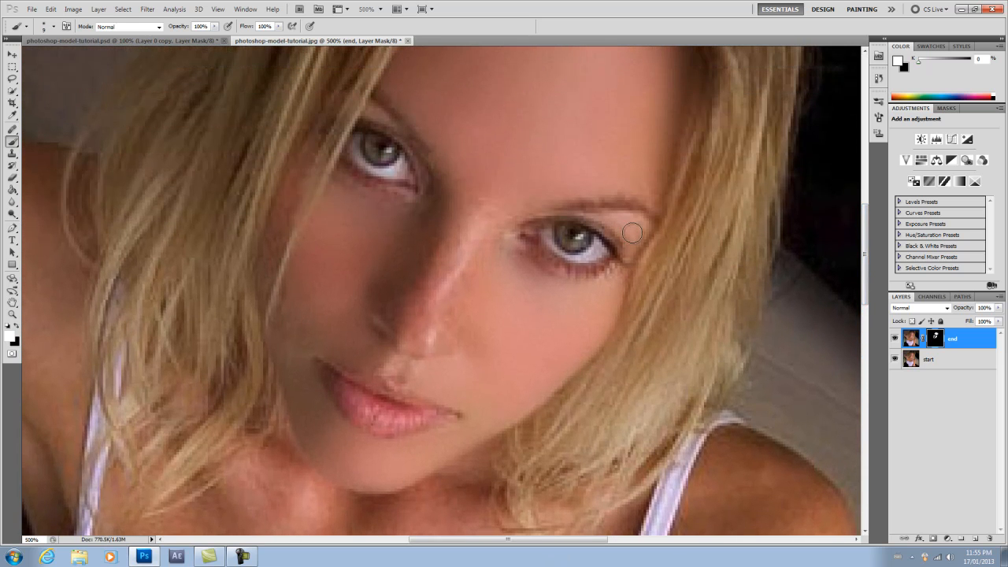
{"action": "key", "text": "bracketleft"}
{"action": "key", "text": "bracketleft"}
{"action": "key", "text": "bracketleft"}
{"action": "key", "text": "bracketleft"}
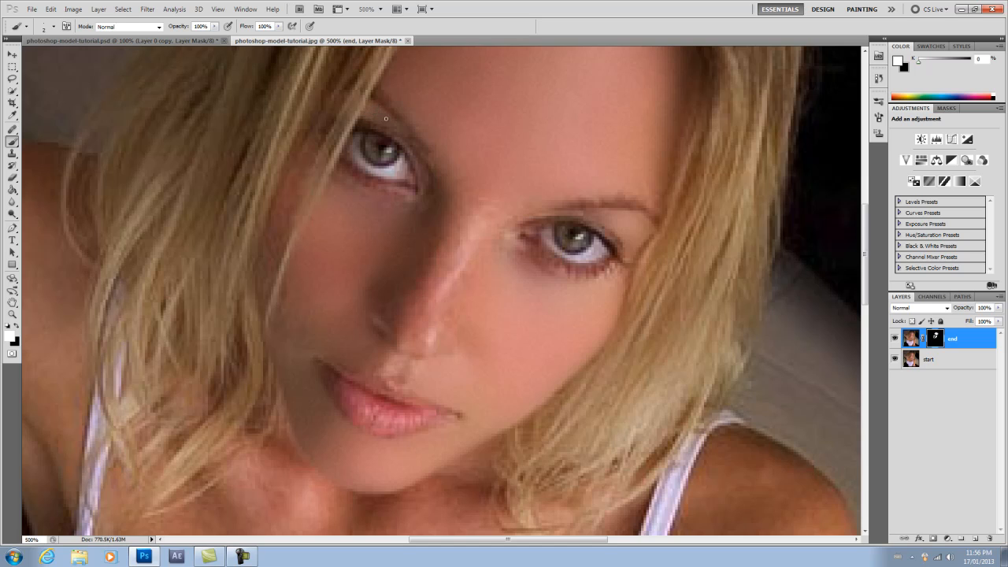
{"action": "key", "text": "ctrl+alt+0"}
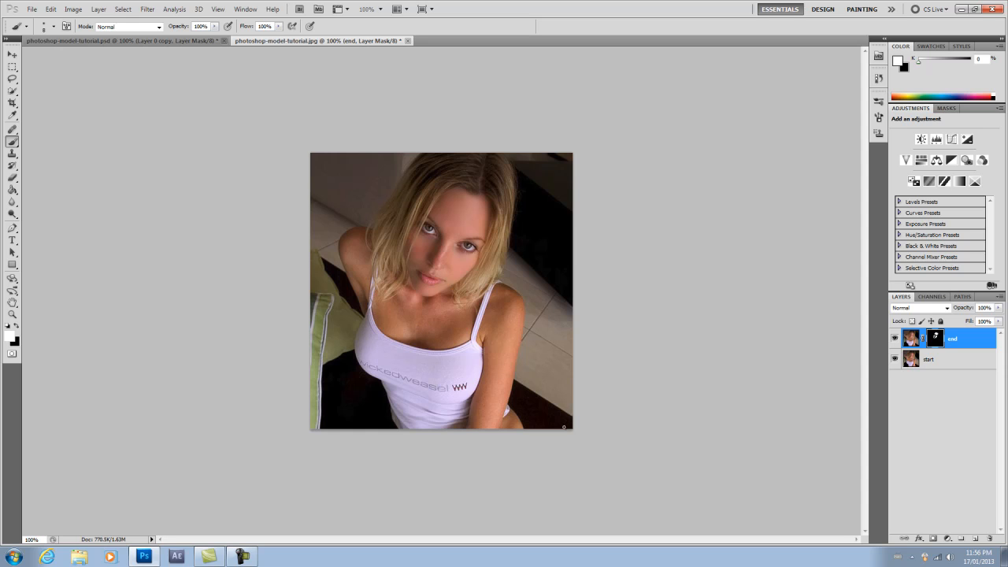
Examine the retouched face for remaining unsmoothed skin at several zoom levels between 100% and 500%.
{"action": "key", "text": "ctrl+plus"}
{"action": "left_click_drag", "start_coordinate": [451, 151], "coordinate": [446, 203]}
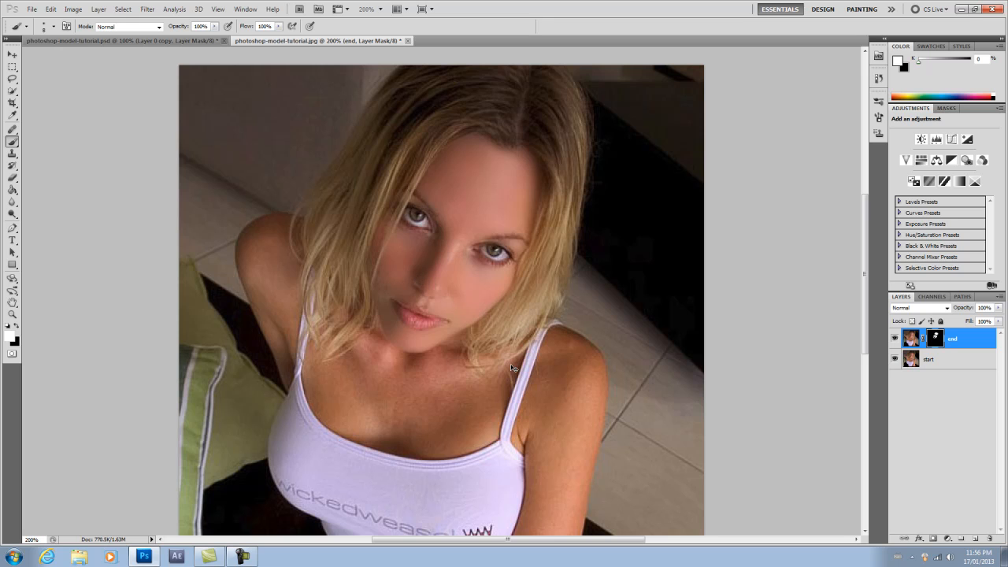
{"action": "key", "text": "ctrl+minus"}
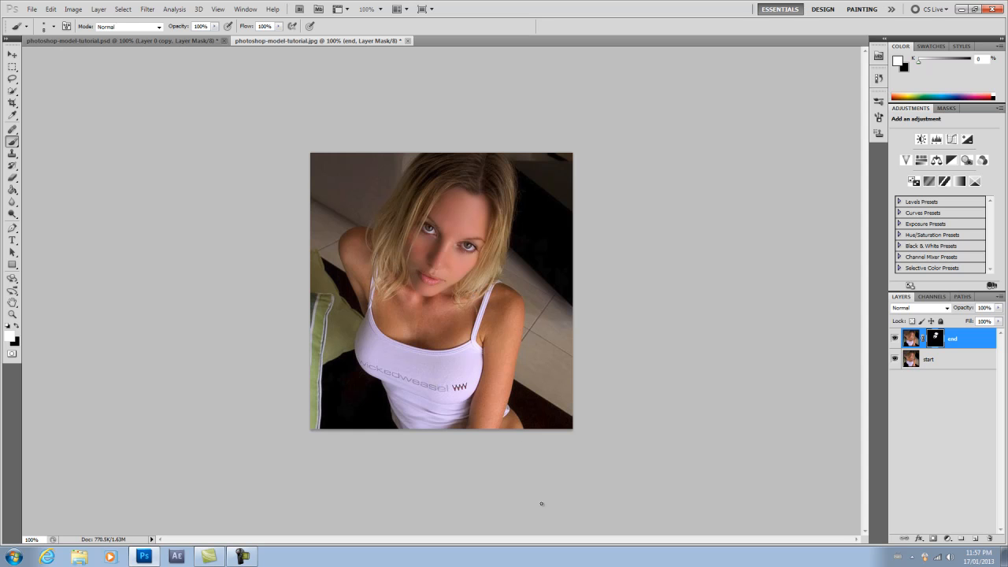
{"action": "key", "text": "ctrl+plus"}
{"action": "key", "text": "ctrl+plus"}
{"action": "key", "text": "ctrl+plus"}
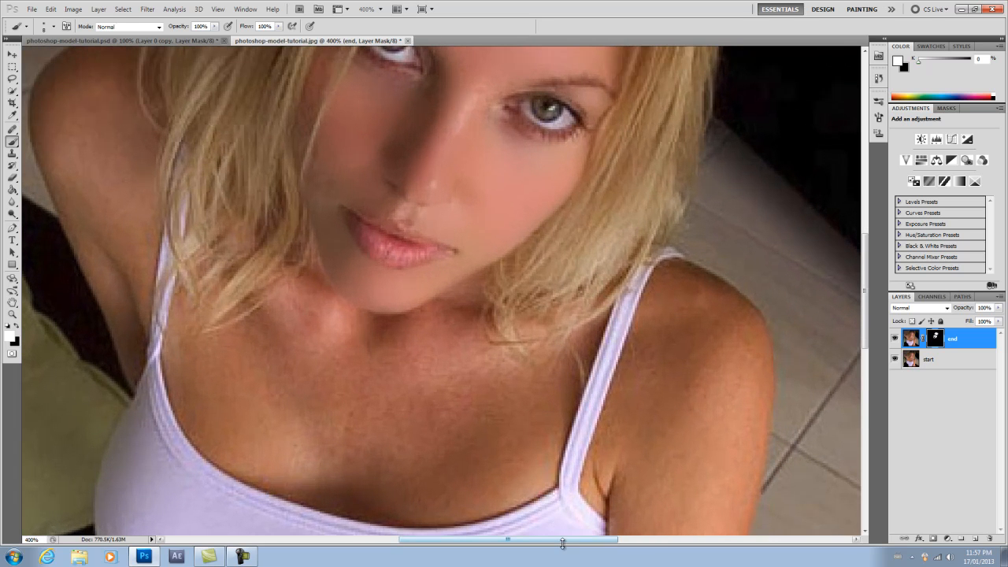
{"action": "left_click_drag", "start_coordinate": [563, 544], "coordinate": [526, 543]}
{"action": "scroll", "coordinate": [420, 428], "scroll_direction": "up", "scroll_amount": 3}
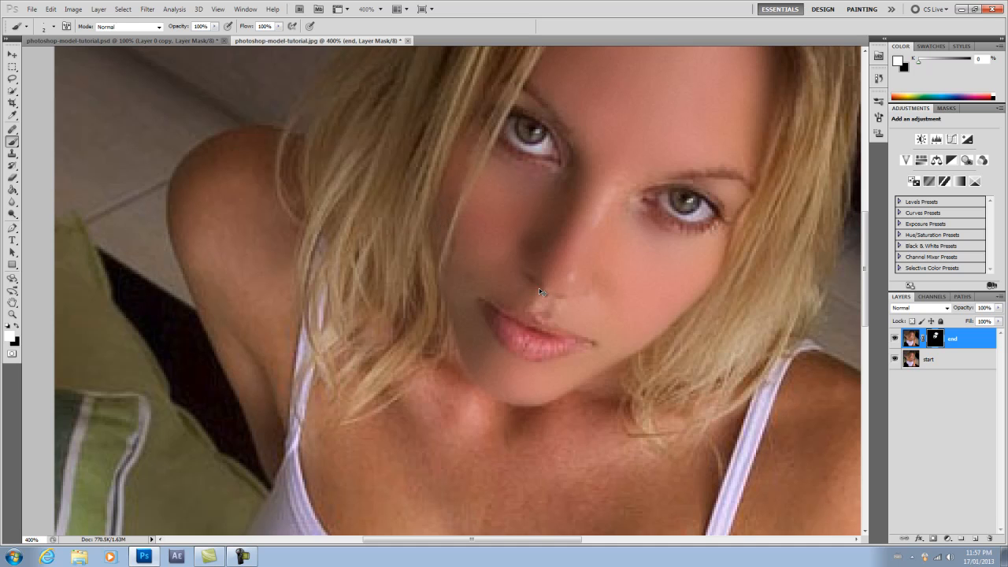
{"action": "key", "text": "ctrl+1"}
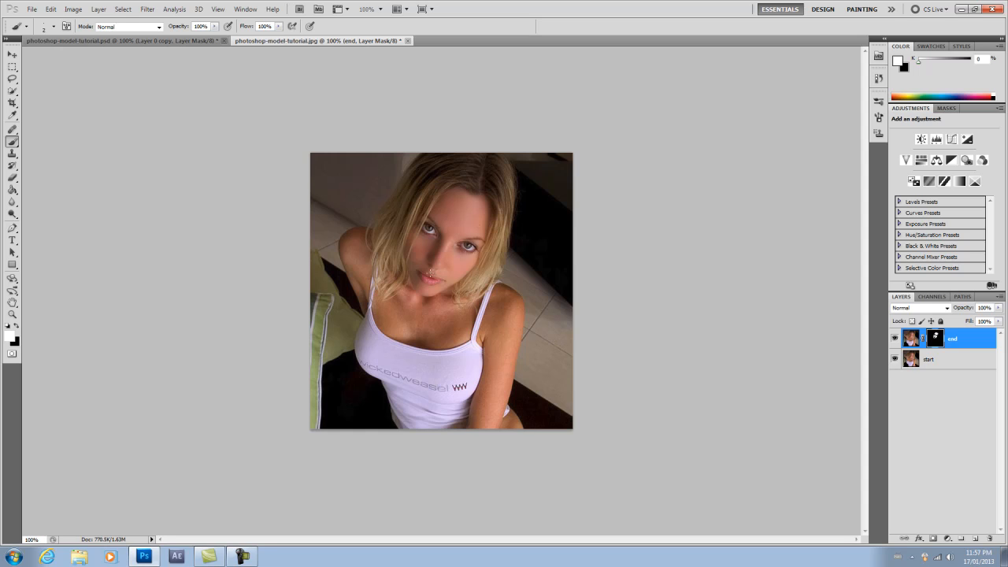
{"action": "key", "text": "ctrl+plus"}
{"action": "key", "text": "ctrl+plus"}
{"action": "key", "text": "ctrl+plus"}
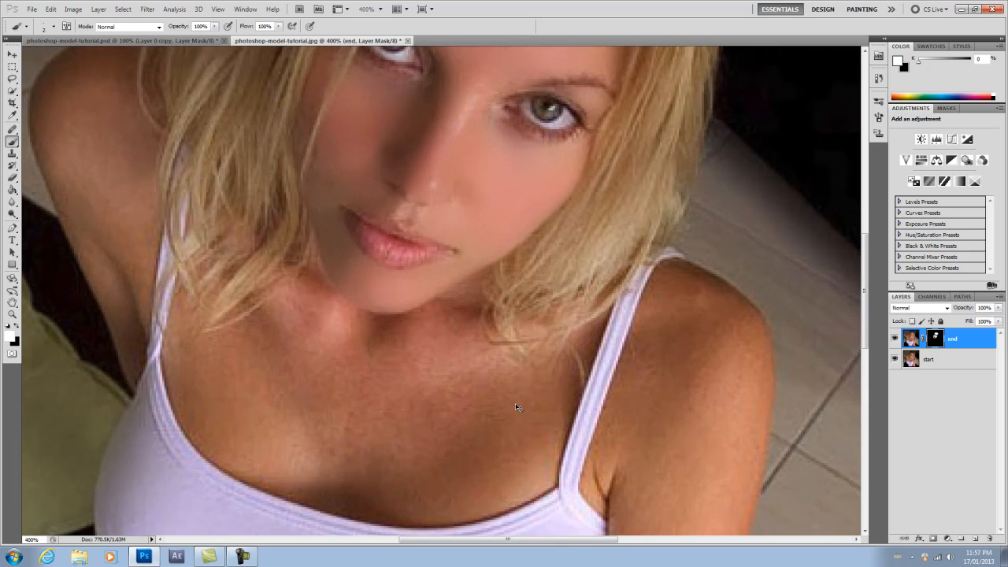
{"action": "key", "text": "ctrl+plus"}
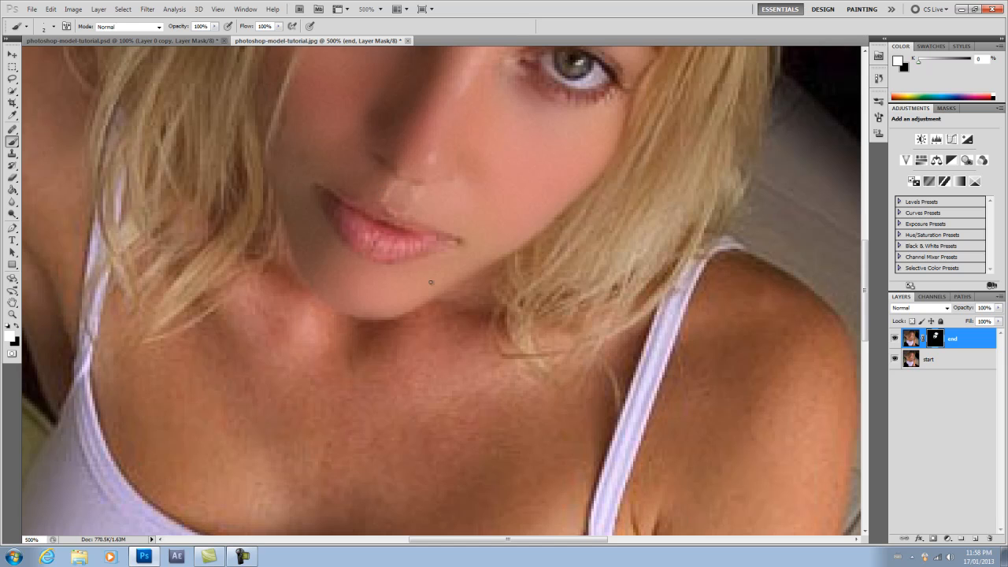
{"action": "key", "text": "ctrl+1"}
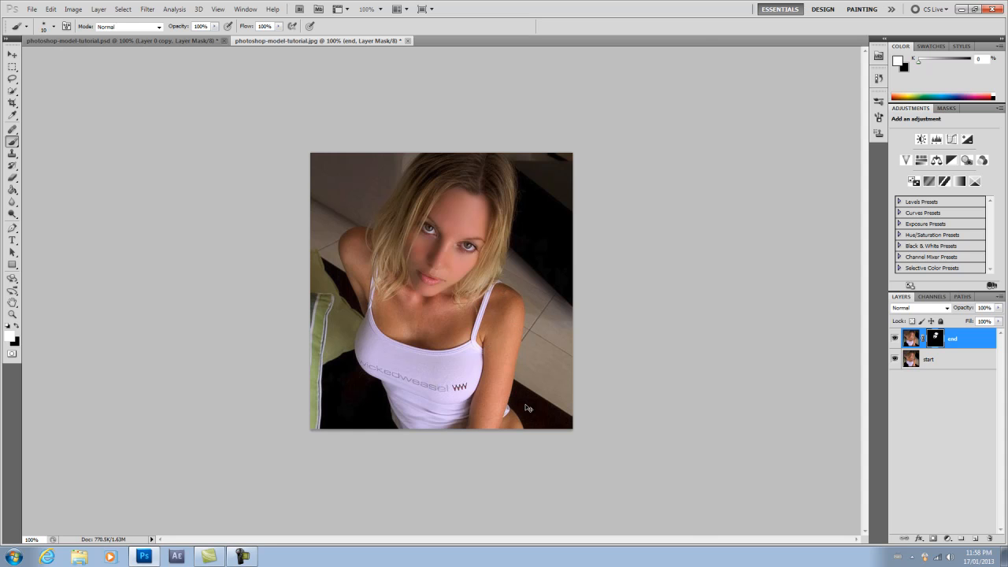
Paint white on the "end" mask over the bare shoulder and arm beside the floor tiles with a 30 px brush.
{"action": "key", "text": "ctrl+plus"}
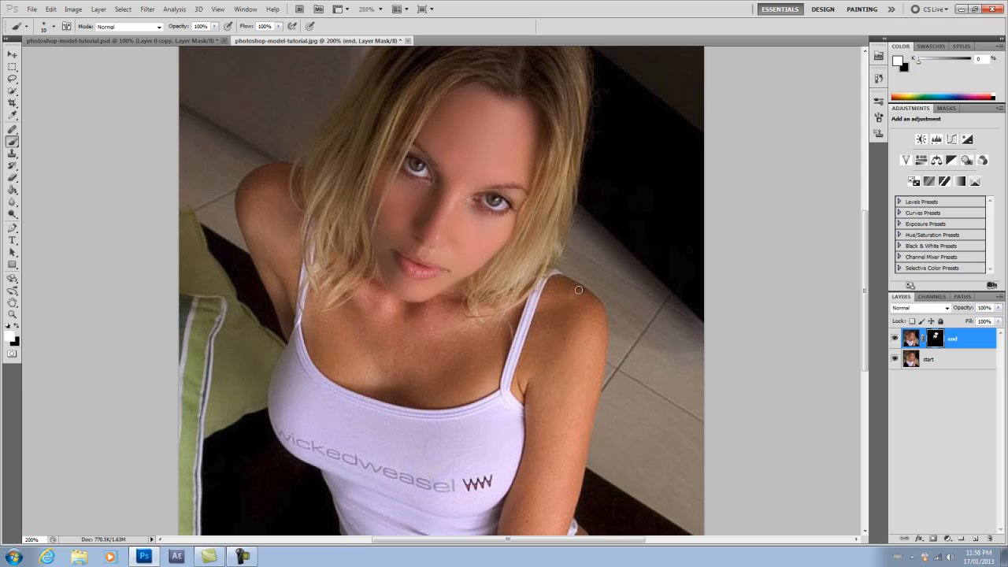
{"action": "key", "text": "bracketright"}
{"action": "key", "text": "bracketright"}
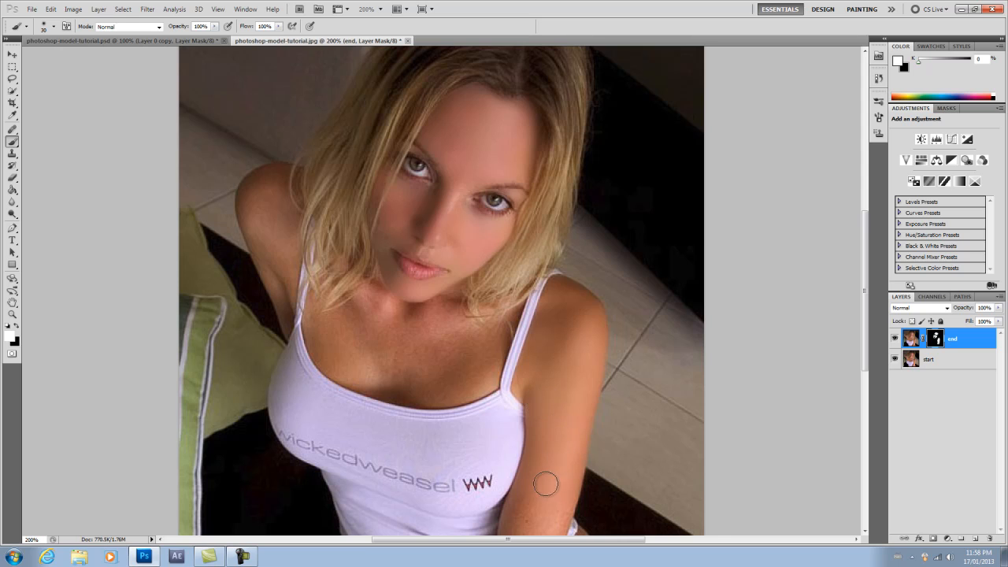
{"action": "scroll", "coordinate": [539, 481], "scroll_direction": "down", "scroll_amount": 3}
{"action": "scroll", "coordinate": [539, 481], "scroll_direction": "down", "scroll_amount": 1}
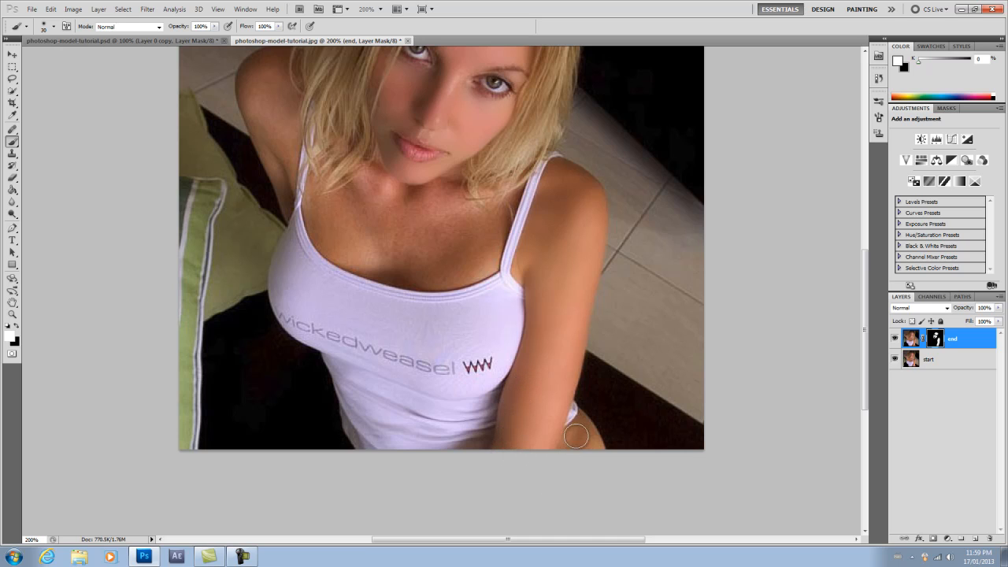
Extend the white mask painting over the visible hip and the shoulder beside the green pillow with a 15 px brush.
{"action": "key", "text": "bracketleft"}
{"action": "key", "text": "bracketleft"}
{"action": "key", "text": "bracketleft"}
{"action": "scroll", "coordinate": [480, 346], "scroll_direction": "up", "scroll_amount": 3}
{"action": "scroll", "coordinate": [474, 329], "scroll_direction": "up", "scroll_amount": 1}
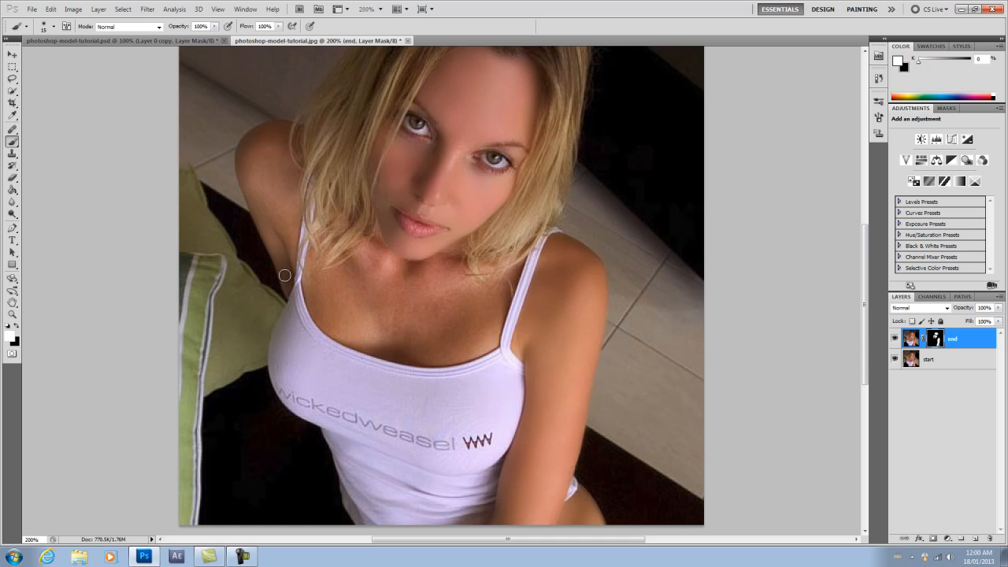
Refine the white mask painting on the pillow-side arm and shoulder at 500% zoom, using a brush as small as 1 px around the hair strands.
{"action": "key", "text": "bracketleft"}
{"action": "key", "text": "bracketright"}
{"action": "key", "text": "bracketleft"}
{"action": "key", "text": "ctrl+equal"}
{"action": "key", "text": "ctrl+equal"}
{"action": "key", "text": "ctrl+equal"}
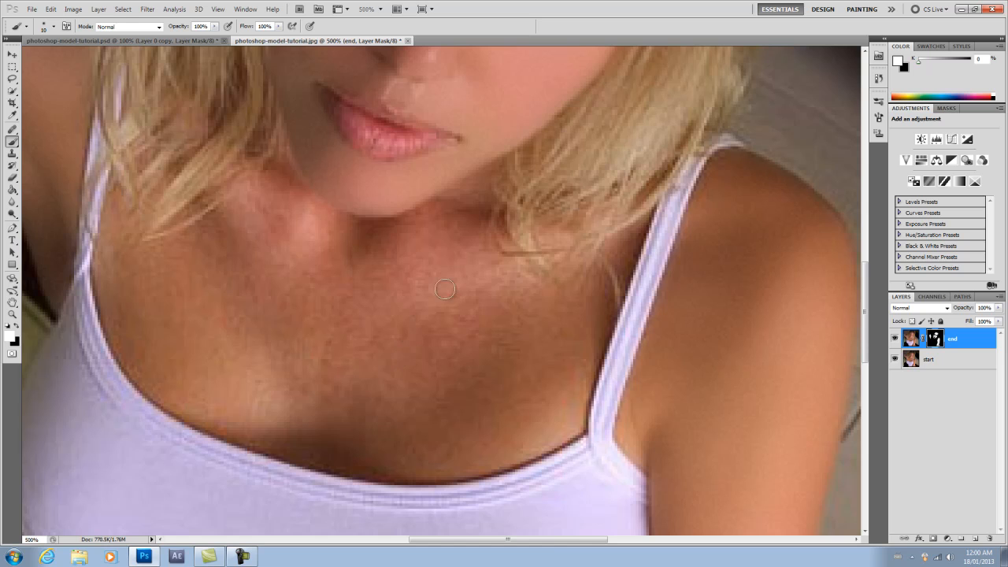
{"action": "scroll", "coordinate": [552, 543], "scroll_direction": "left", "scroll_amount": 4}
{"action": "scroll", "coordinate": [499, 408], "scroll_direction": "up", "scroll_amount": 3}
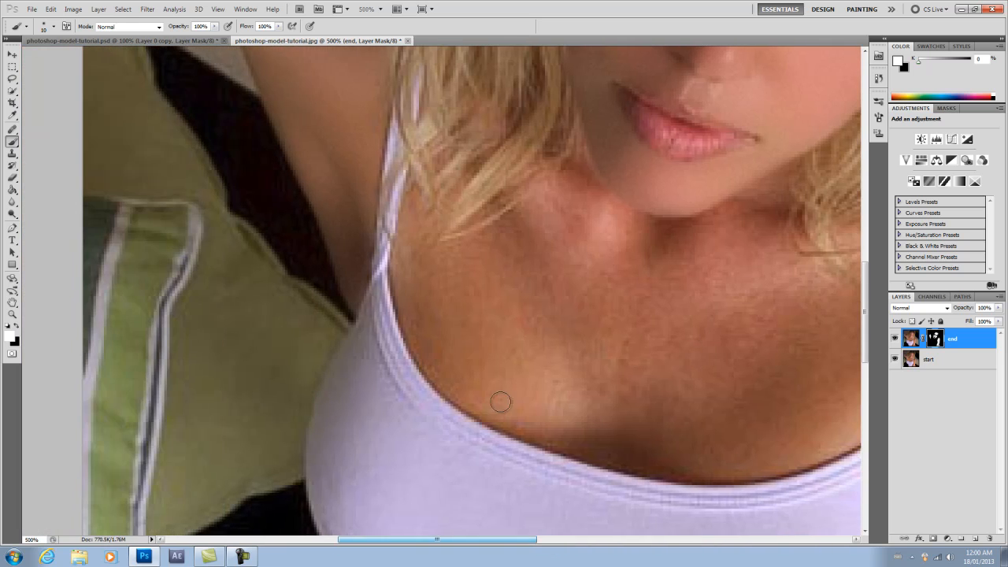
{"action": "scroll", "coordinate": [473, 268], "scroll_direction": "up", "scroll_amount": 3}
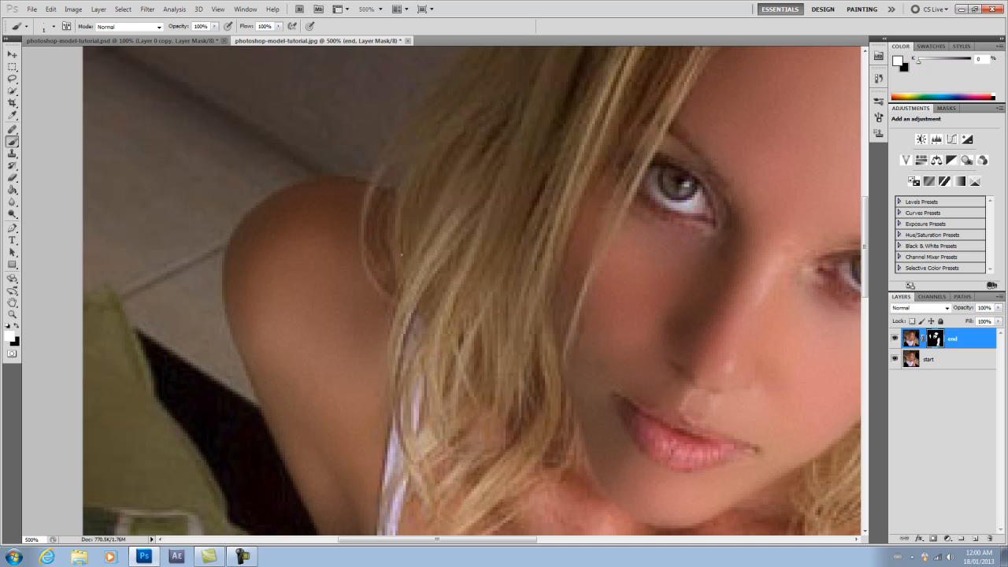
{"action": "scroll", "coordinate": [391, 248], "scroll_direction": "down", "scroll_amount": 5}
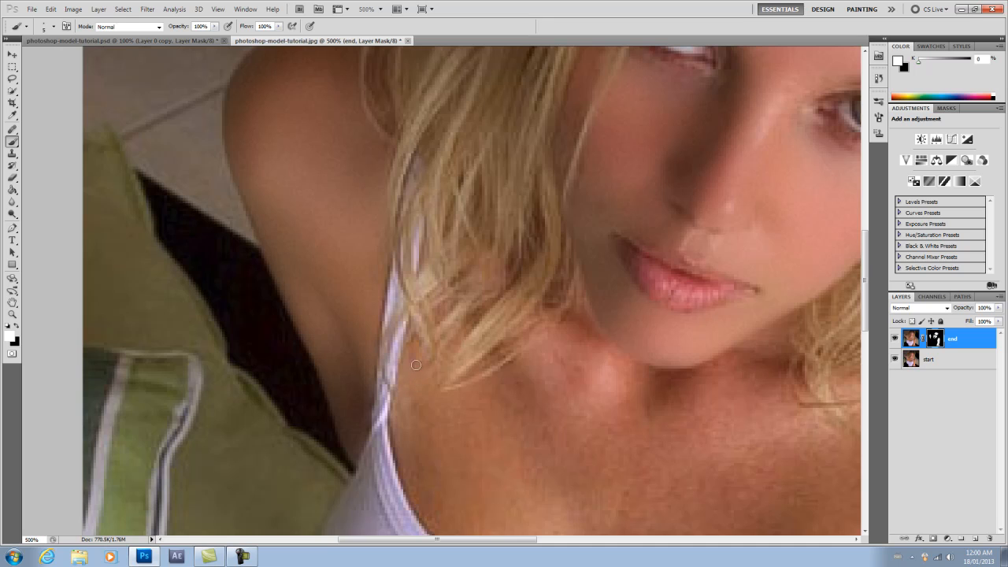
Paint white on the "end" mask over the chest skin beside the pillow-side strap, enlarging the brush to 30 px.
{"action": "scroll", "coordinate": [410, 382], "scroll_direction": "down", "scroll_amount": 3}
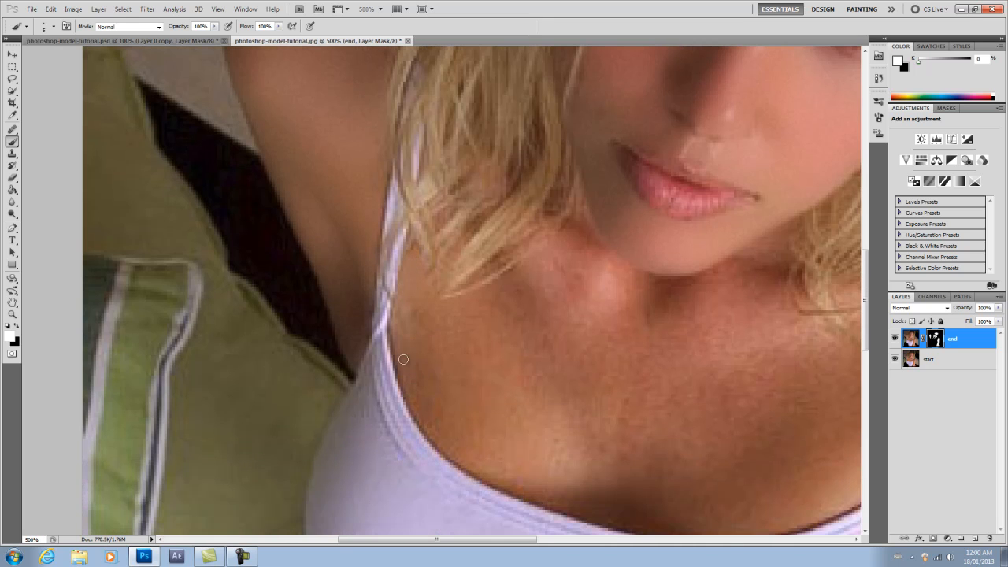
{"action": "key", "text": "bracketright"}
{"action": "key", "text": "bracketright"}
{"action": "key", "text": "bracketright"}
{"action": "key", "text": "bracketright"}
{"action": "key", "text": "bracketright"}
{"action": "key", "text": "bracketright"}
{"action": "key", "text": "bracketright"}
{"action": "key", "text": "bracketright"}
{"action": "key", "text": "bracketright"}
{"action": "key", "text": "bracketright"}
{"action": "key", "text": "bracketright"}
{"action": "key", "text": "bracketleft"}
{"action": "key", "text": "bracketleft"}
{"action": "key", "text": "bracketleft"}
{"action": "key", "text": "bracketleft"}
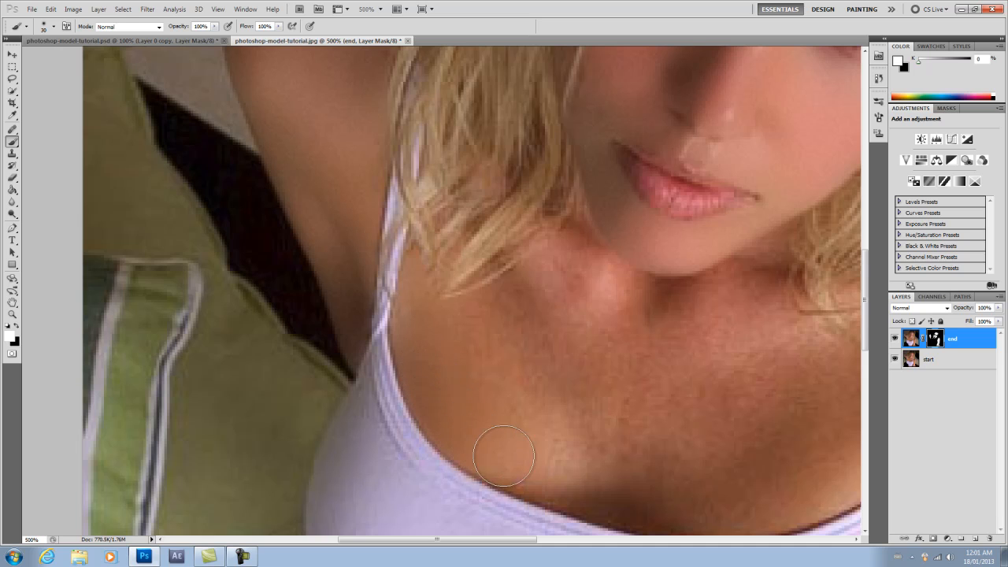
Paint white on the "end" mask across the centre of the chest and the collarbone with the 30 px brush.
{"action": "scroll", "coordinate": [614, 471], "scroll_direction": "down", "scroll_amount": 3}
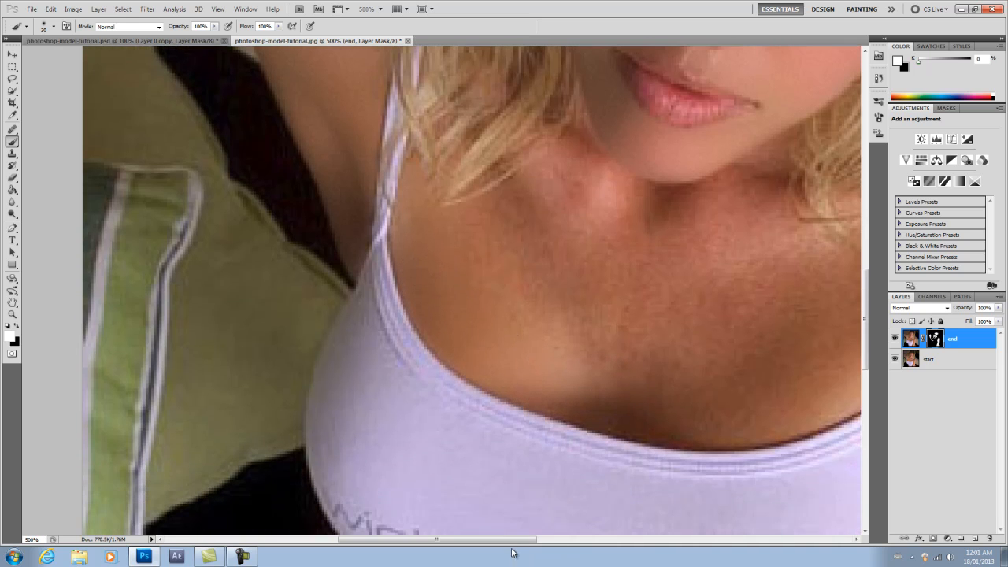
{"action": "scroll", "coordinate": [513, 543], "scroll_direction": "right", "scroll_amount": 6}
{"action": "mouse_move", "coordinate": [330, 389]}
{"action": "left_mouse_down"}
{"action": "mouse_move", "coordinate": [360, 402]}
{"action": "mouse_move", "coordinate": [301, 379]}
{"action": "mouse_move", "coordinate": [458, 419]}
{"action": "mouse_move", "coordinate": [541, 407]}
{"action": "mouse_move", "coordinate": [598, 379]}
{"action": "mouse_move", "coordinate": [603, 324]}
{"action": "mouse_move", "coordinate": [472, 246]}
{"action": "mouse_move", "coordinate": [389, 234]}
{"action": "mouse_move", "coordinate": [299, 247]}
{"action": "mouse_move", "coordinate": [267, 271]}
{"action": "mouse_move", "coordinate": [274, 283]}
{"action": "mouse_move", "coordinate": [466, 281]}
{"action": "mouse_move", "coordinate": [564, 311]}
{"action": "mouse_move", "coordinate": [559, 321]}
{"action": "mouse_move", "coordinate": [378, 304]}
{"action": "mouse_move", "coordinate": [283, 307]}
{"action": "mouse_move", "coordinate": [273, 320]}
{"action": "mouse_move", "coordinate": [533, 361]}
{"action": "mouse_move", "coordinate": [497, 365]}
{"action": "mouse_move", "coordinate": [370, 332]}
{"action": "mouse_move", "coordinate": [310, 309]}
{"action": "mouse_move", "coordinate": [296, 290]}
{"action": "left_mouse_up"}
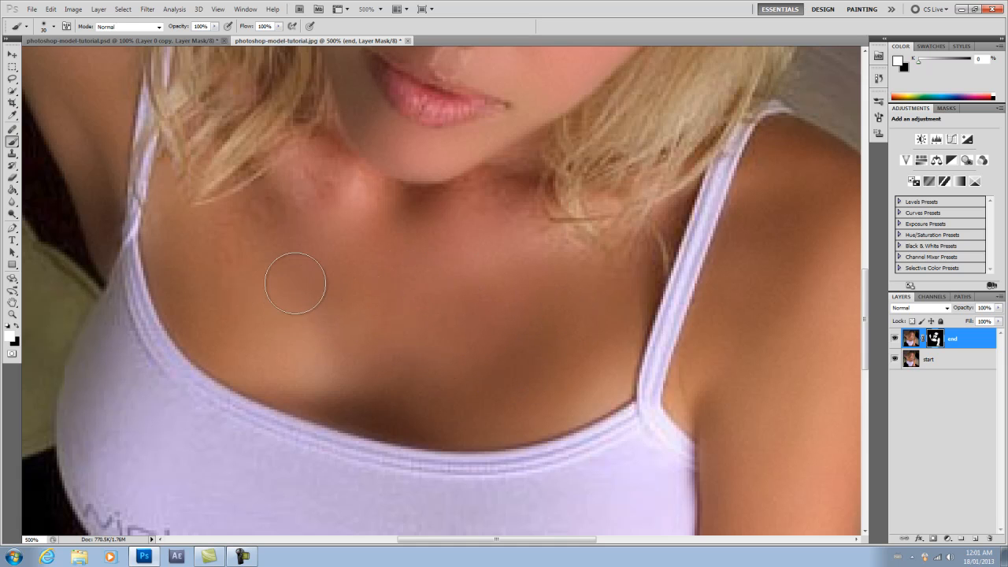
{"action": "scroll", "coordinate": [247, 248], "scroll_direction": "up", "scroll_amount": 2}
{"action": "mouse_move", "coordinate": [258, 251]}
{"action": "left_mouse_down"}
{"action": "mouse_move", "coordinate": [318, 209]}
{"action": "mouse_move", "coordinate": [425, 249]}
{"action": "left_mouse_up"}
Paint white on the "end" mask under the chin and between the hair ends and the strap, reducing the brush from 15 px to 3 px.
{"action": "key", "text": "bracketleft"}
{"action": "key", "text": "bracketleft"}
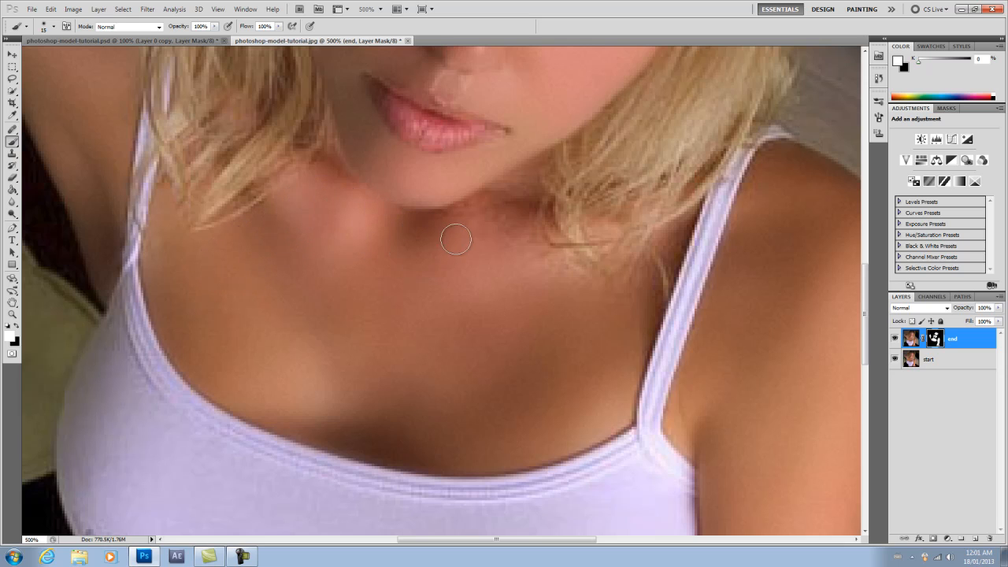
{"action": "left_click_drag", "start_coordinate": [470, 211], "coordinate": [527, 173]}
{"action": "key", "text": "bracketleft"}
{"action": "key", "text": "bracketright"}
{"action": "key", "text": "bracketright"}
{"action": "key", "text": "bracketright"}
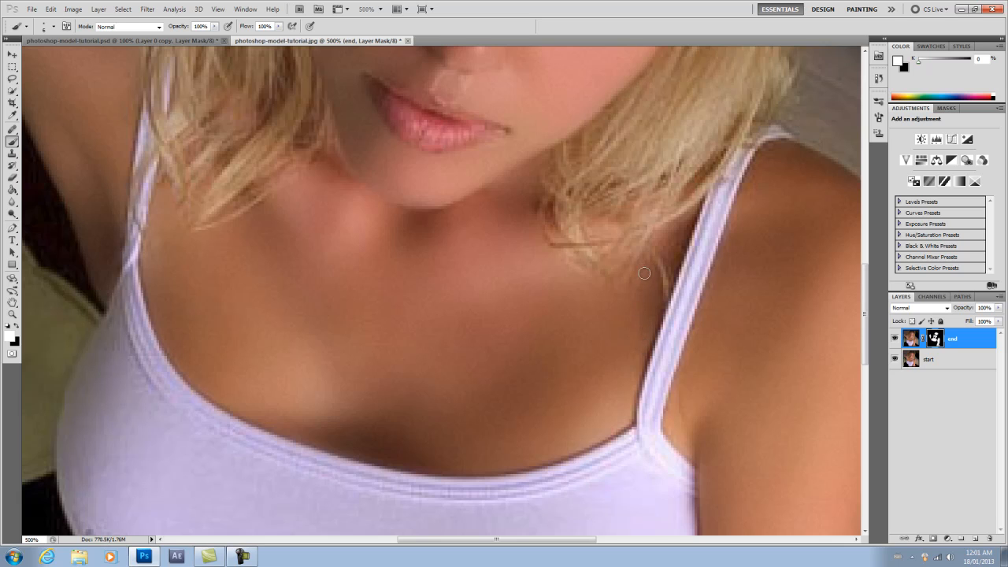
{"action": "mouse_move", "coordinate": [689, 223]}
{"action": "left_mouse_down"}
{"action": "mouse_move", "coordinate": [671, 268]}
{"action": "mouse_move", "coordinate": [665, 251]}
{"action": "left_mouse_up"}
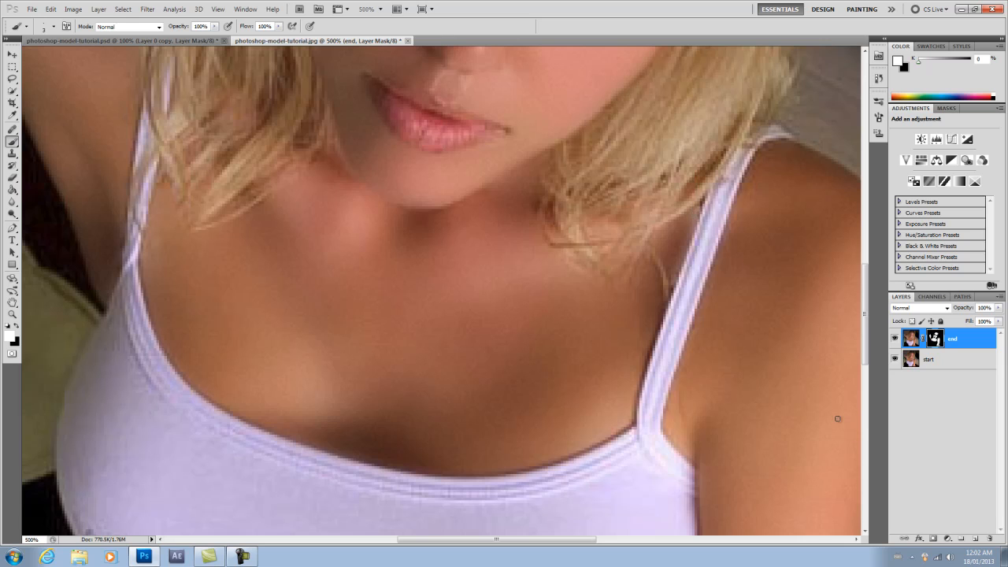
{"action": "key", "text": "ctrl+1"}
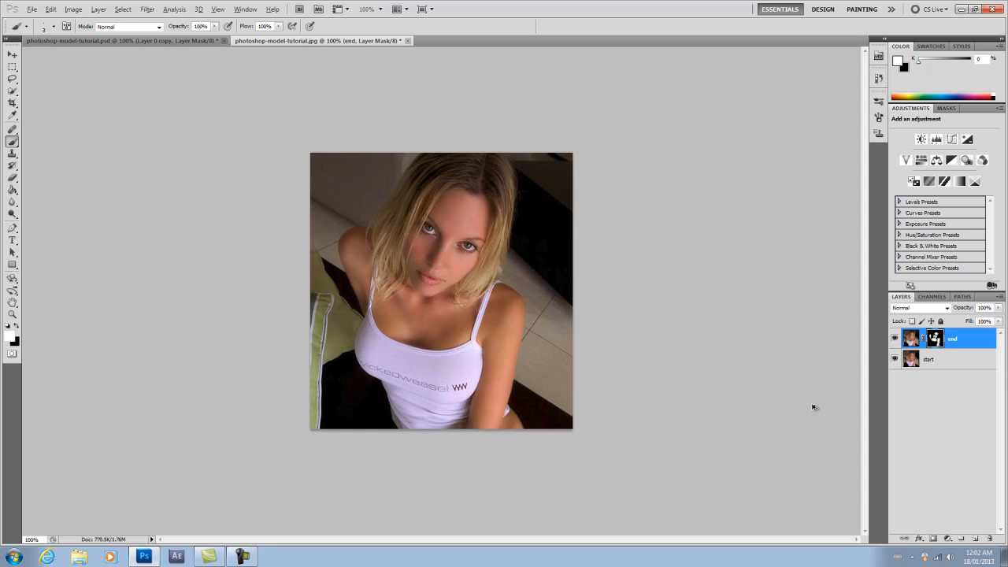
{"action": "key", "text": "alt"}
{"action": "left_click", "coordinate": [244, 559]}
Add a Hue/Saturation adjustment layer above the "end" layer.
{"action": "left_click", "coordinate": [99, 8]}
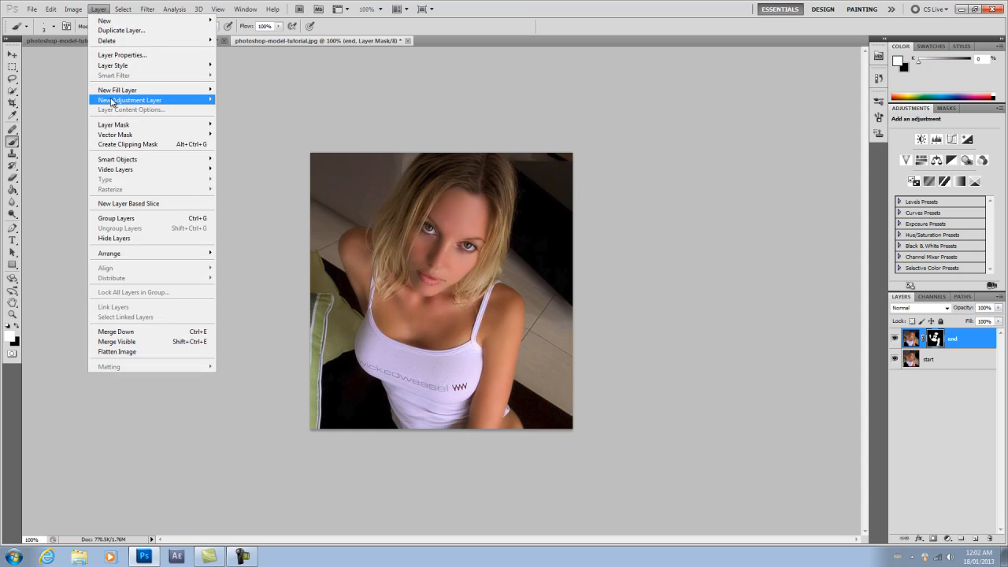
{"action": "mouse_move", "coordinate": [111, 101]}
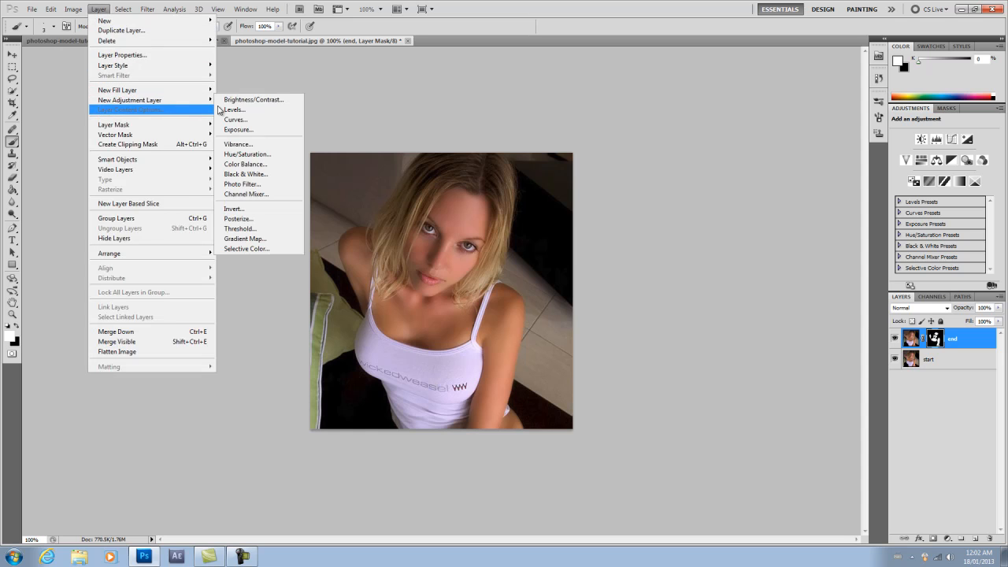
{"action": "left_click", "coordinate": [265, 164]}
{"action": "left_click", "coordinate": [584, 181]}
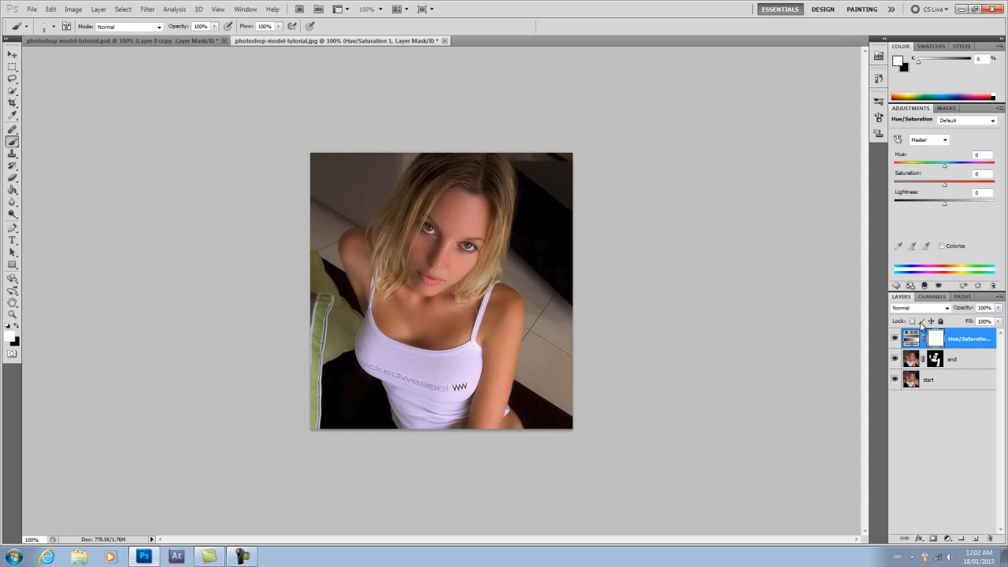
Set the adjustment layer's hue to +6, trying Colorize and switching it off again.
{"action": "left_click", "coordinate": [912, 339]}
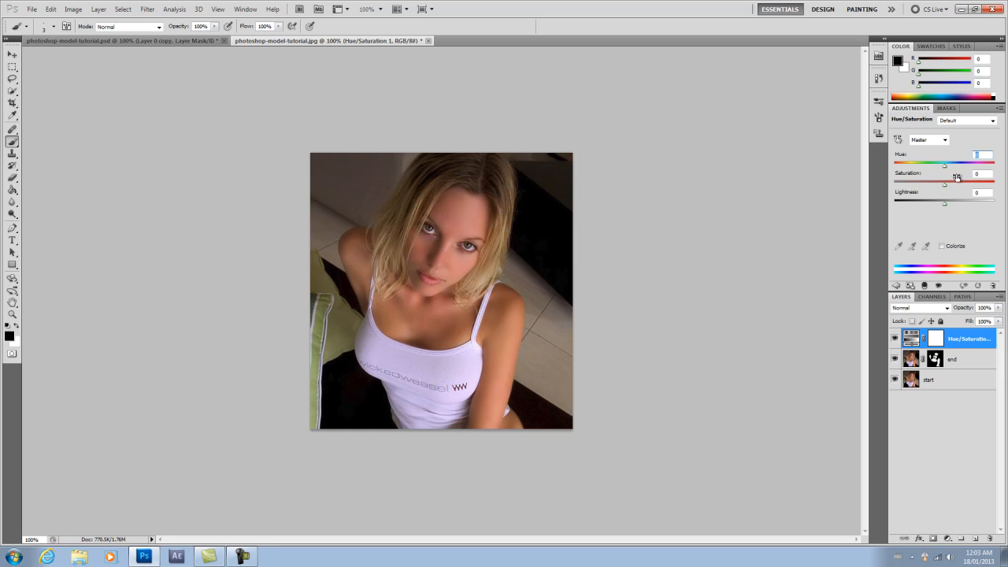
{"action": "type", "text": "6"}
{"action": "left_click", "coordinate": [941, 246]}
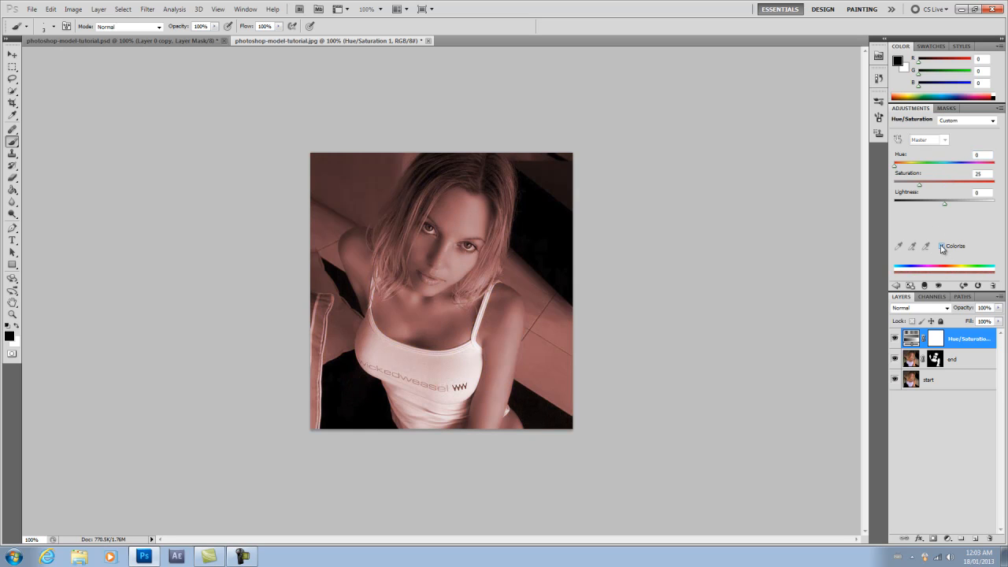
{"action": "left_click", "coordinate": [942, 247]}
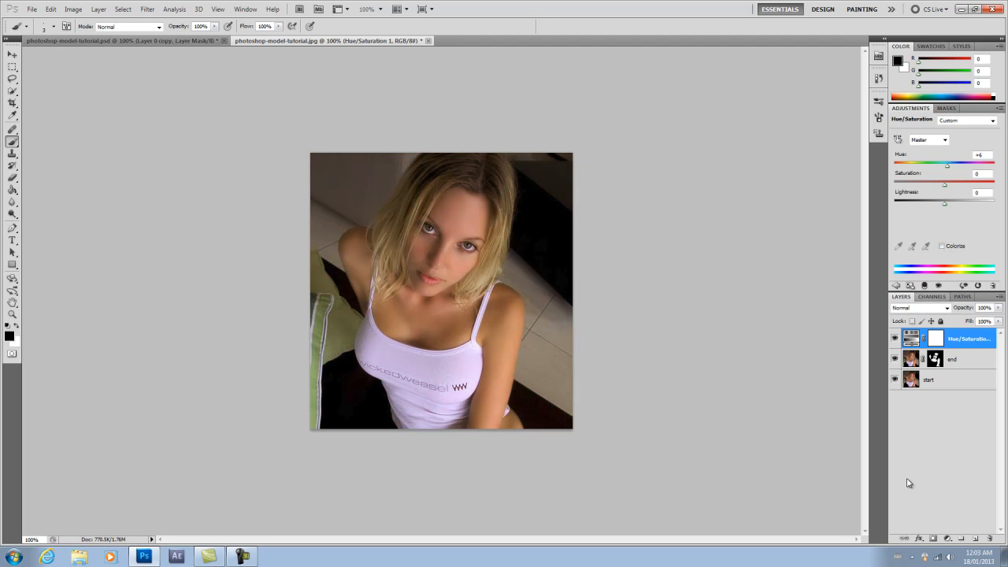
Deselect all layers.
{"action": "left_click", "coordinate": [149, 9]}
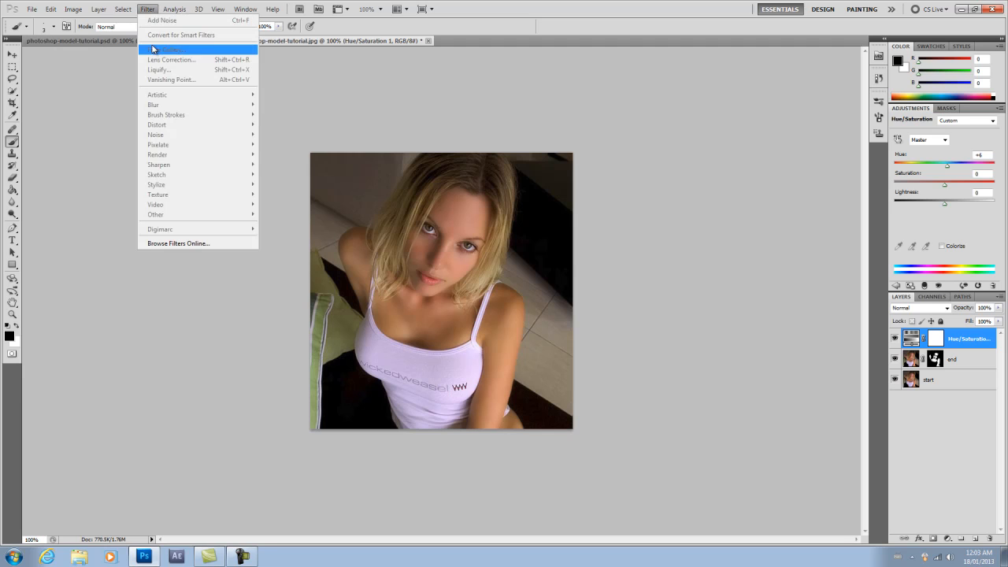
{"action": "left_click", "coordinate": [968, 504]}
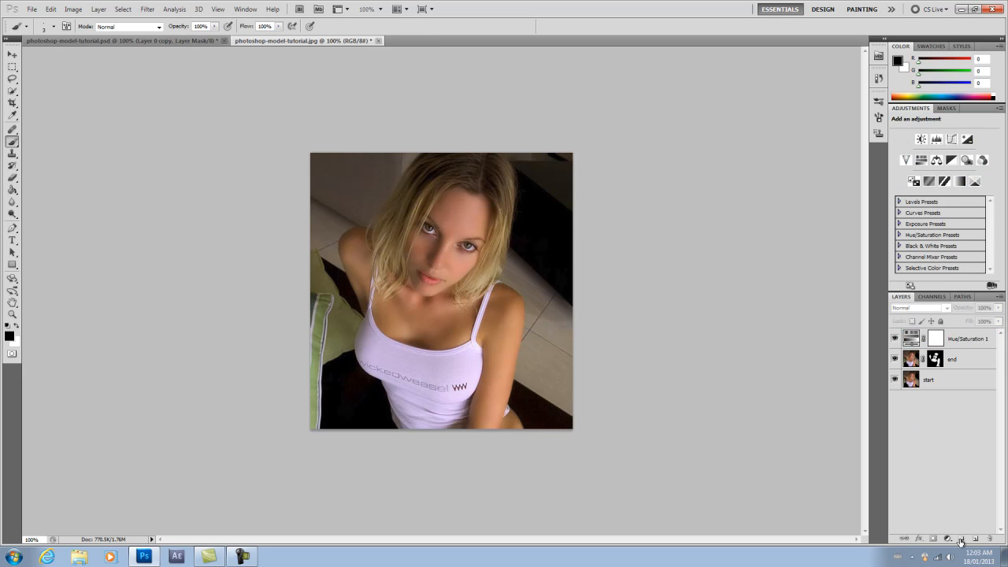
Add a Photo Filter adjustment layer and move it above the Hue/Saturation 1 layer.
{"action": "left_click", "coordinate": [953, 361]}
{"action": "left_click", "coordinate": [148, 9]}
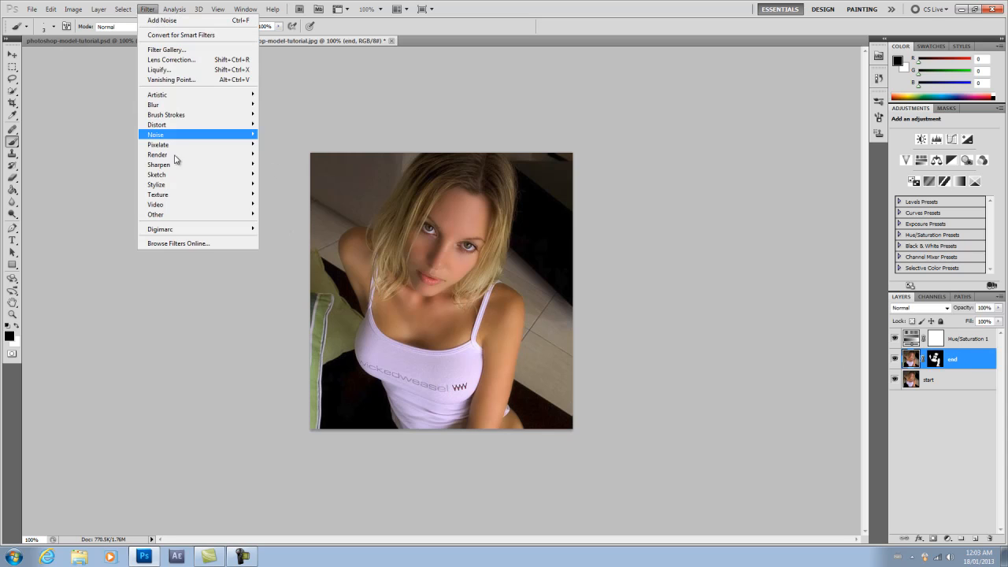
{"action": "mouse_move", "coordinate": [176, 176]}
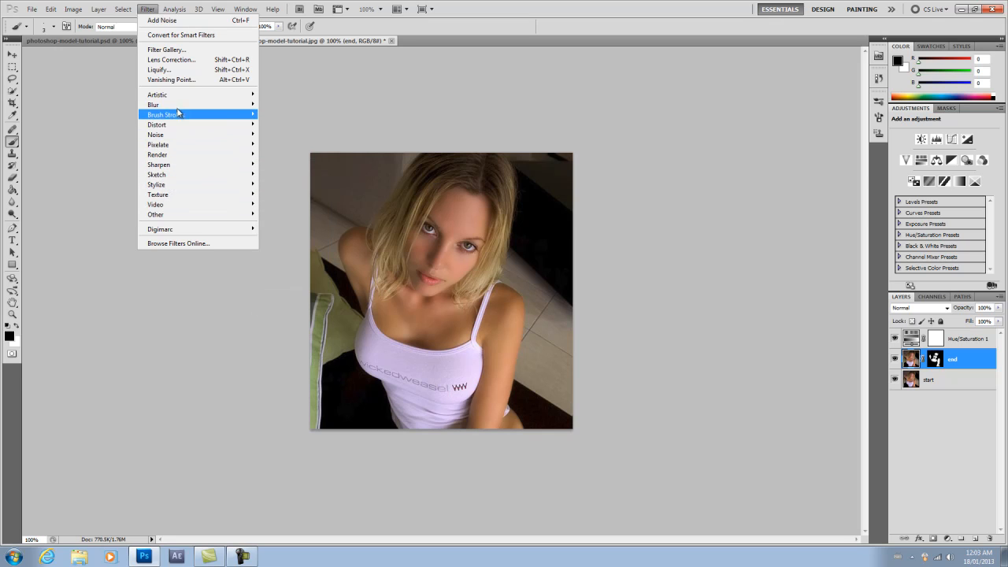
{"action": "mouse_move", "coordinate": [179, 215]}
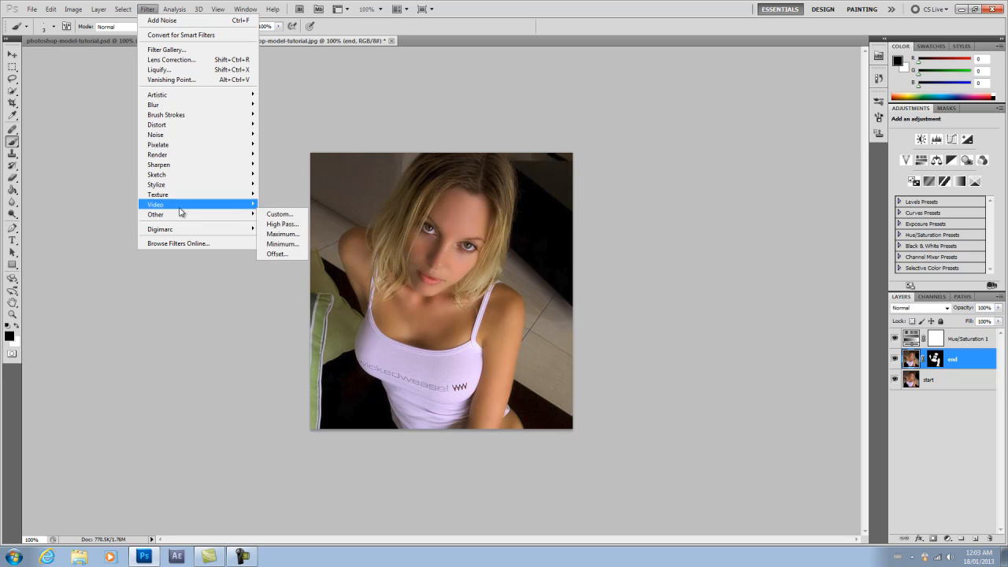
{"action": "mouse_move", "coordinate": [93, 4]}
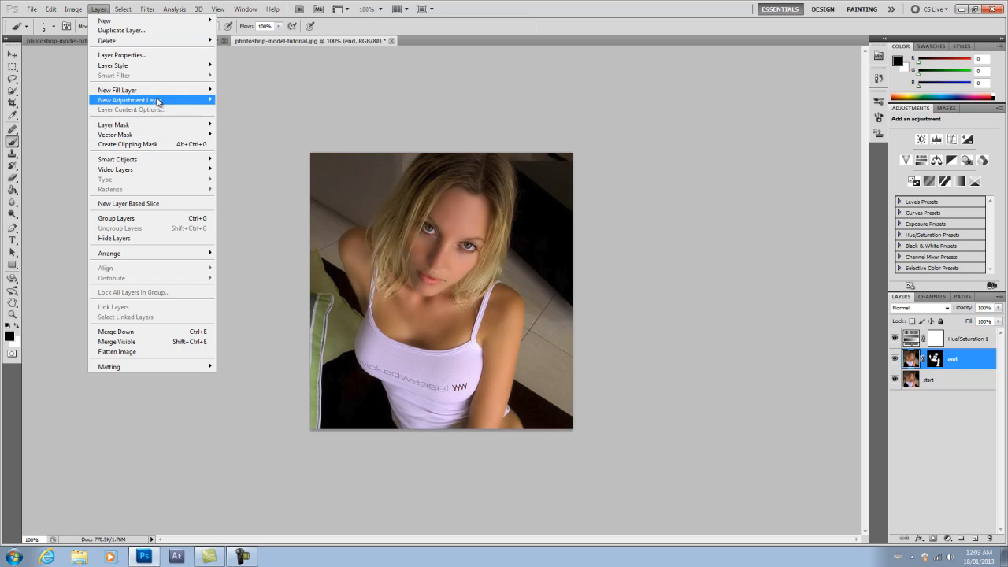
{"action": "mouse_move", "coordinate": [161, 101]}
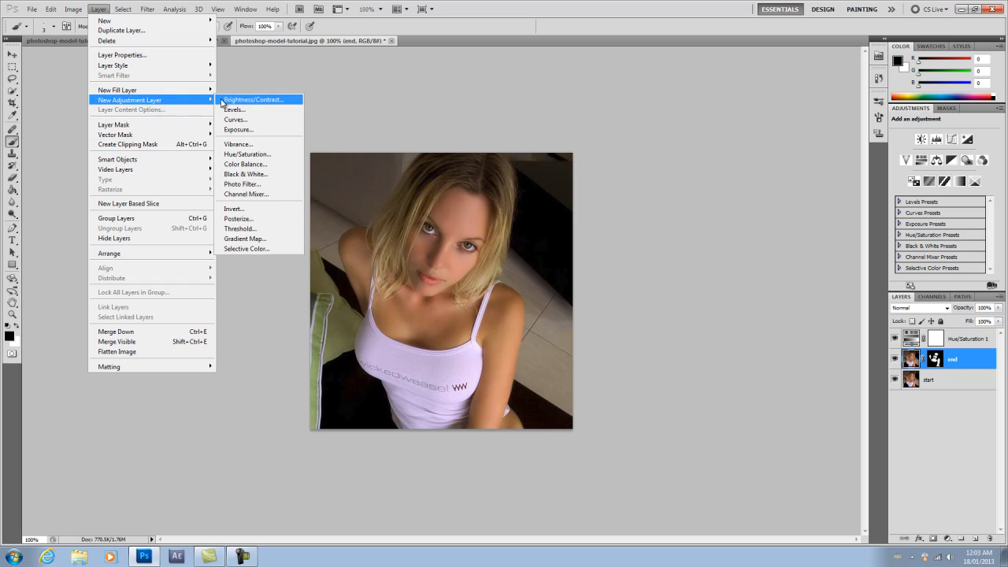
{"action": "left_click", "coordinate": [260, 184]}
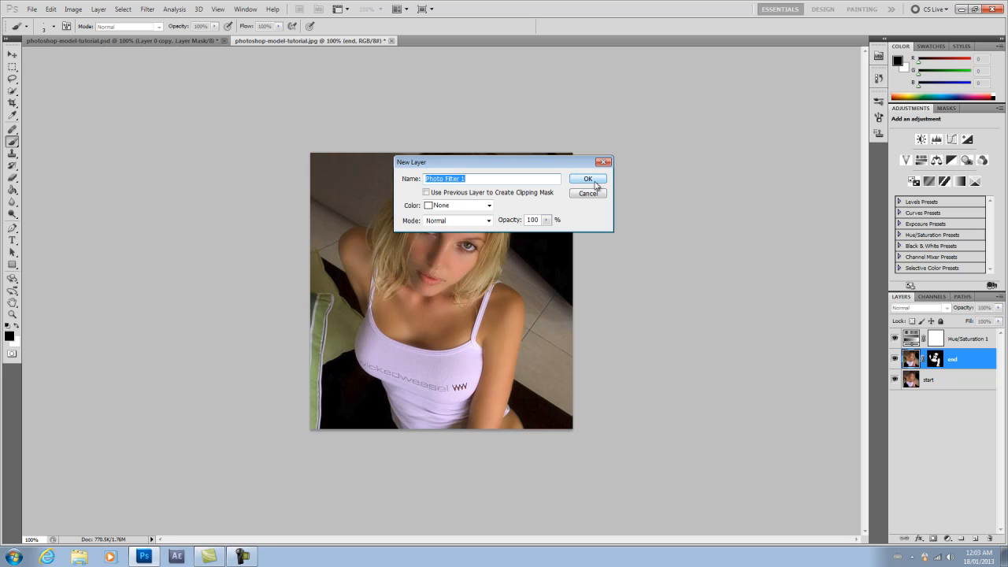
{"action": "left_click", "coordinate": [98, 8]}
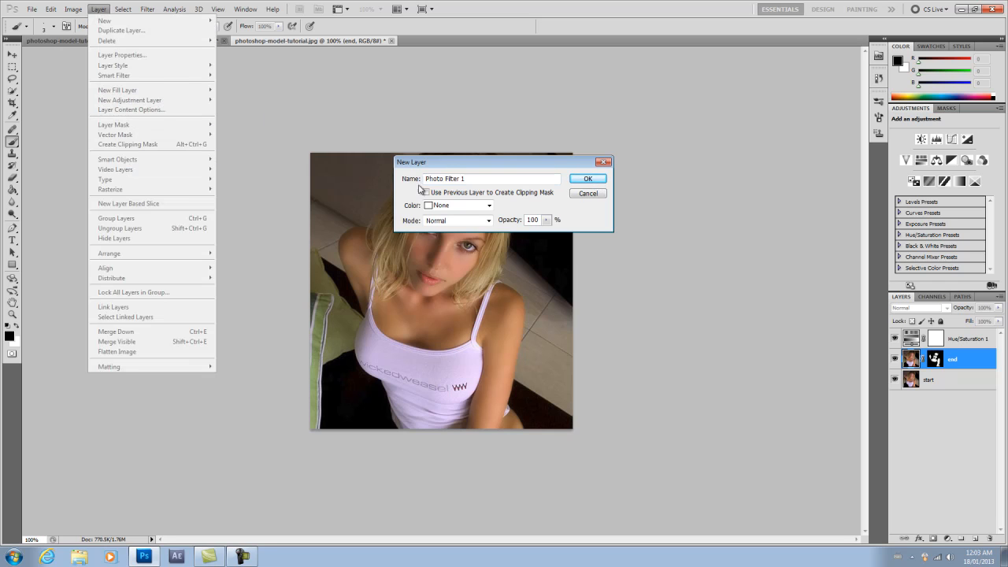
{"action": "left_click", "coordinate": [579, 179]}
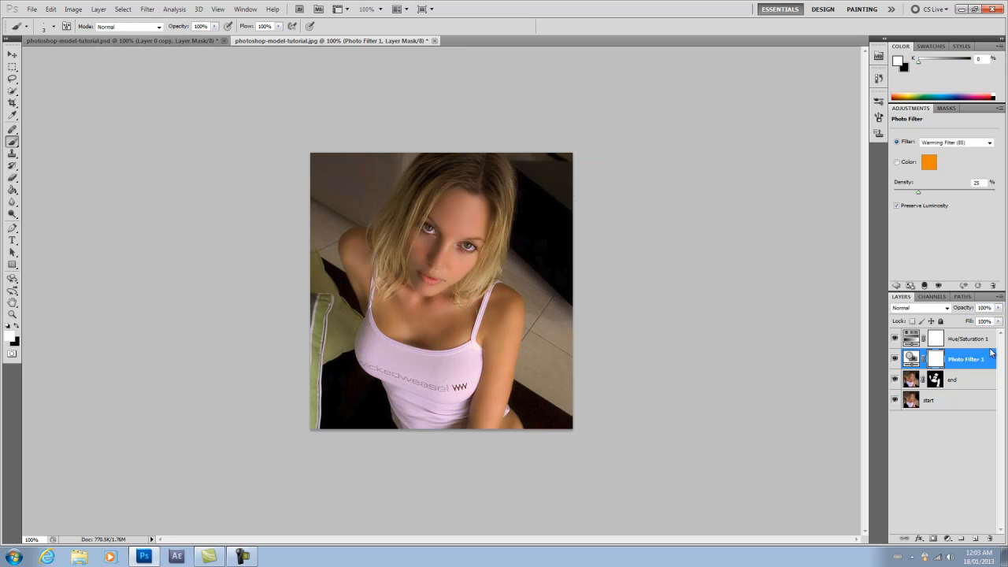
{"action": "left_click_drag", "start_coordinate": [987, 362], "coordinate": [987, 344]}
Set the photo filter to Sepia with a density of 50%.
{"action": "left_click", "coordinate": [954, 145]}
{"action": "left_click", "coordinate": [954, 145]}
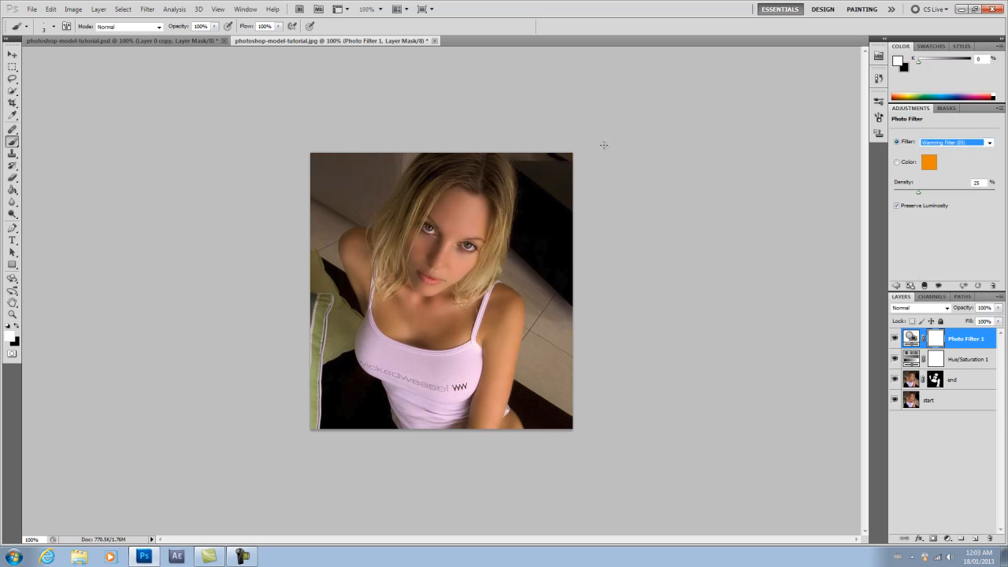
{"action": "left_click", "coordinate": [988, 143]}
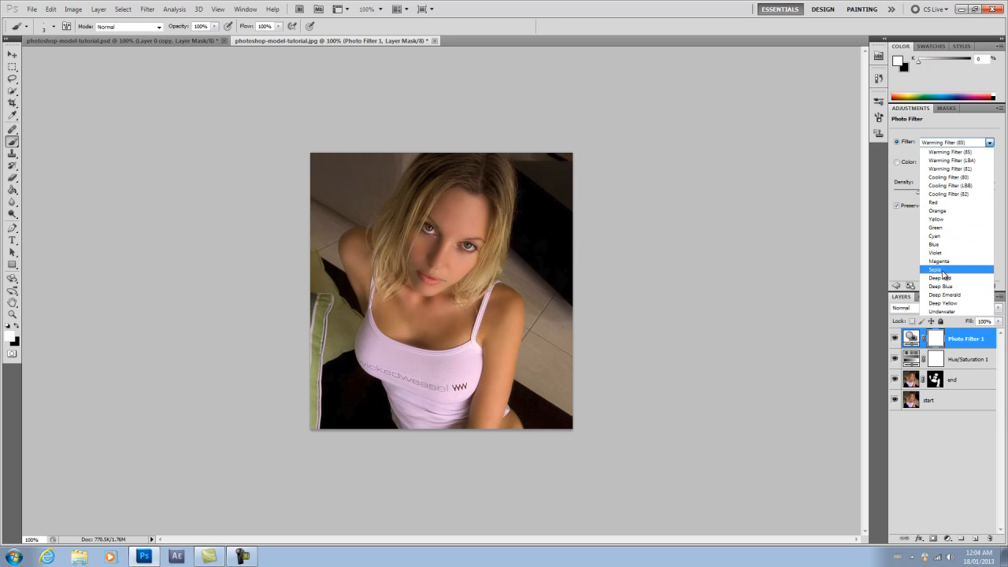
{"action": "left_click", "coordinate": [936, 271]}
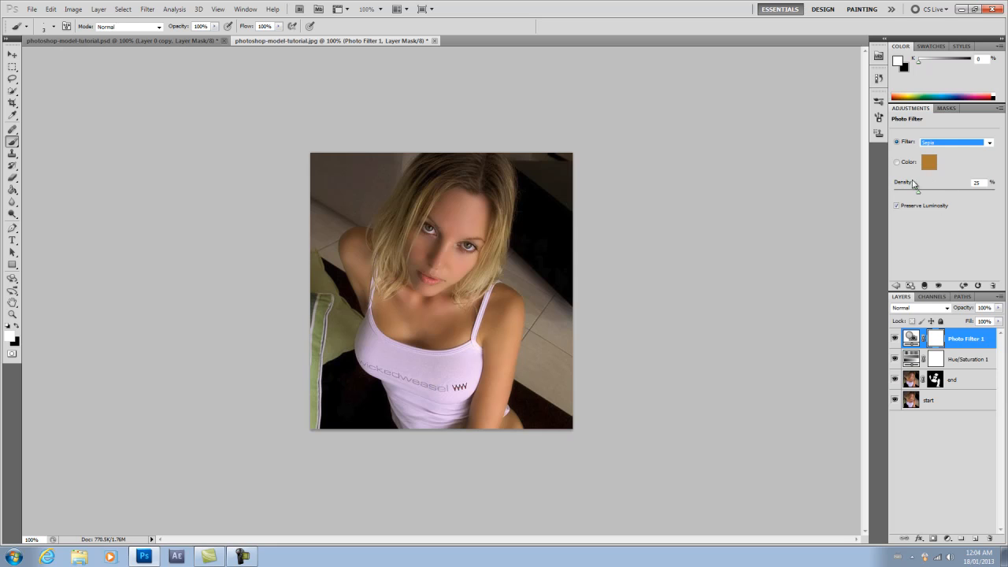
{"action": "left_click", "coordinate": [977, 183]}
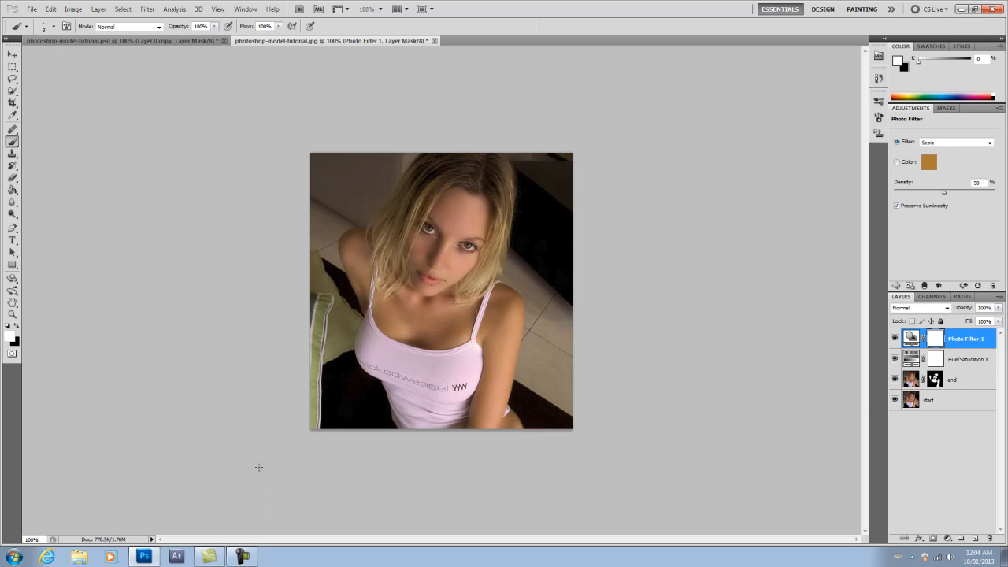
Select the Ellipse Tool for drawing over the model's eyes.
{"action": "key", "text": "ctrl+plus"}
{"action": "key", "text": "ctrl+plus"}
{"action": "key", "text": "ctrl+plus"}
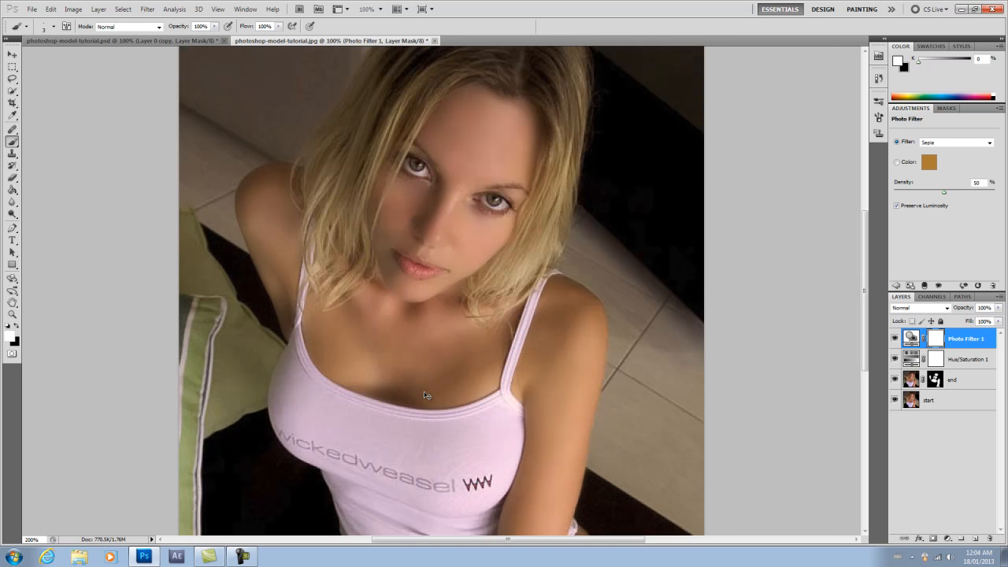
{"action": "scroll", "coordinate": [384, 366], "scroll_direction": "up", "scroll_amount": 5}
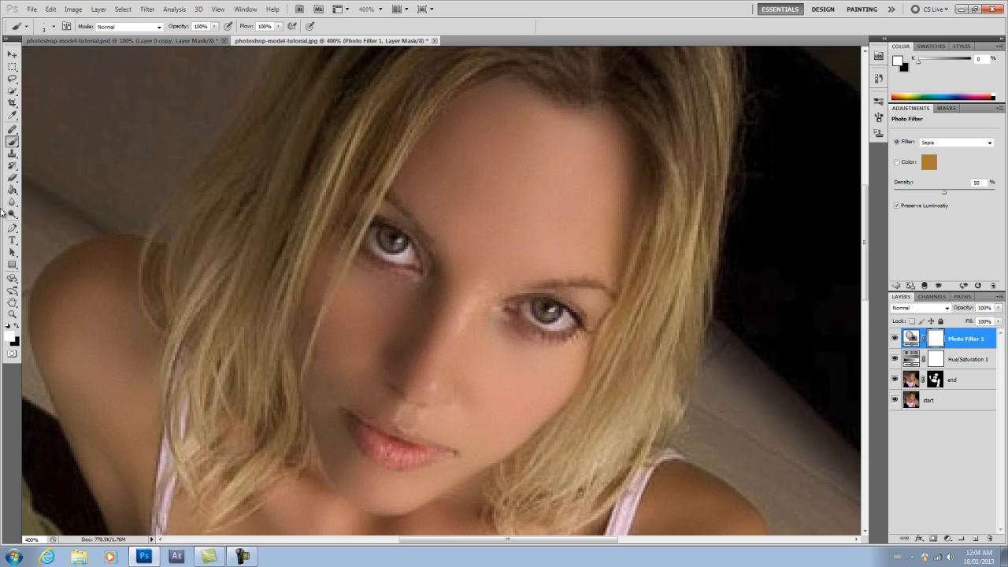
{"action": "left_click", "coordinate": [13, 265]}
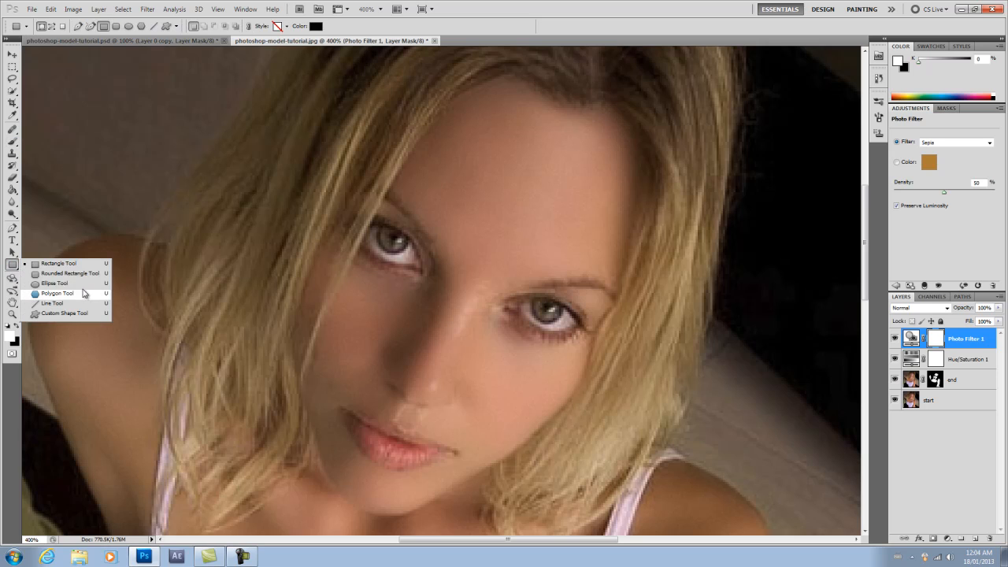
{"action": "left_click", "coordinate": [55, 283]}
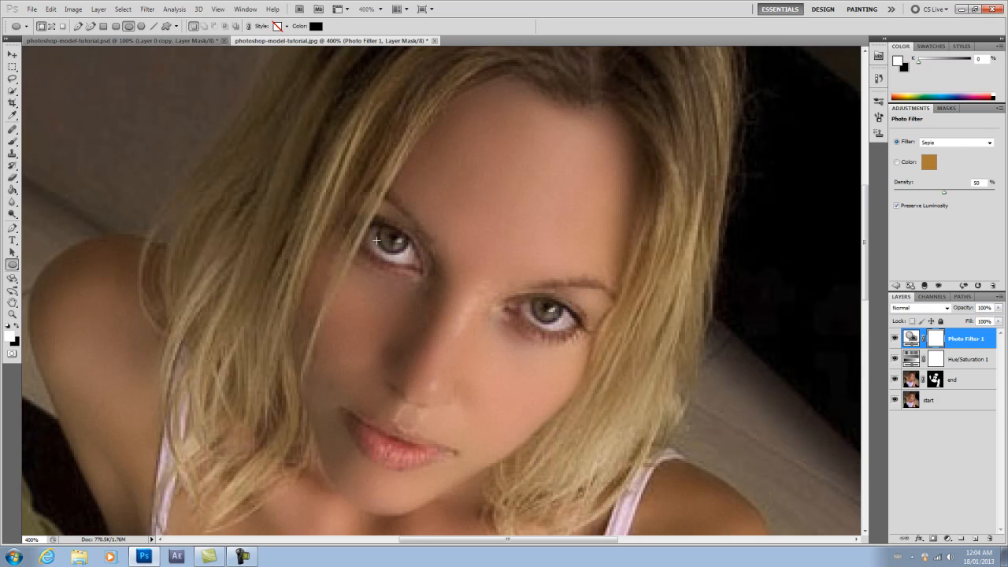
{"action": "scroll", "coordinate": [522, 333], "scroll_direction": "up", "scroll_amount": 3}
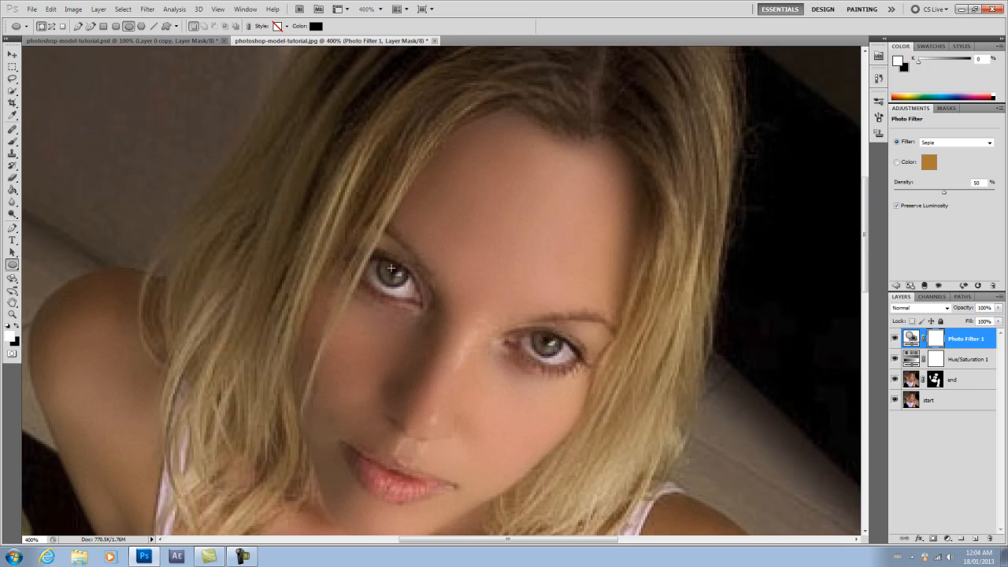
Try a green for the Ellipse Tool's colour and sample the iris of the model's eye.
{"action": "left_click", "coordinate": [317, 27]}
{"action": "mouse_move", "coordinate": [469, 201]}
{"action": "left_mouse_down"}
{"action": "mouse_move", "coordinate": [492, 161]}
{"action": "mouse_move", "coordinate": [459, 163]}
{"action": "left_mouse_up"}
{"action": "left_click", "coordinate": [515, 190]}
{"action": "left_click_drag", "start_coordinate": [515, 192], "coordinate": [515, 254]}
{"action": "left_click_drag", "start_coordinate": [473, 167], "coordinate": [465, 201]}
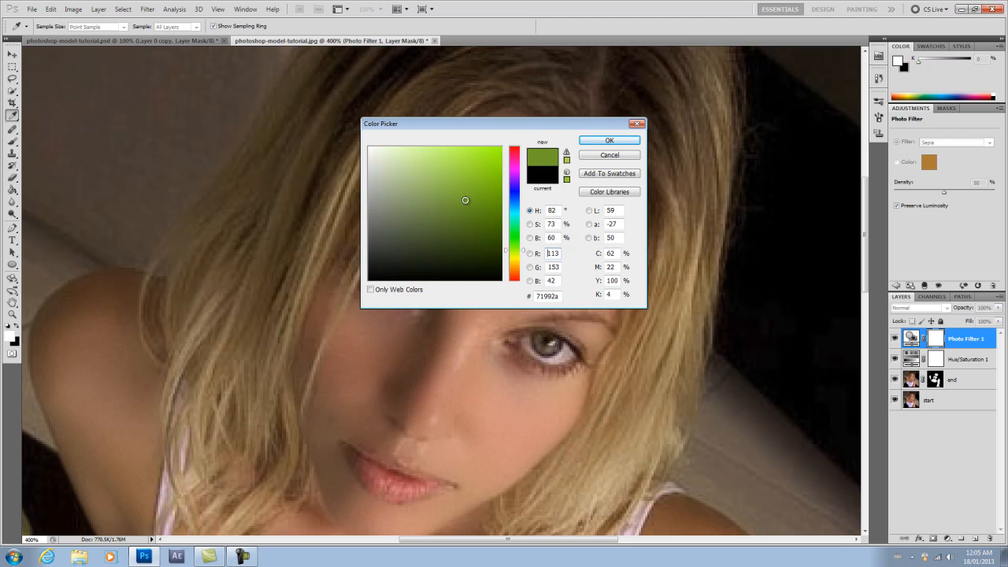
{"action": "left_click", "coordinate": [548, 345]}
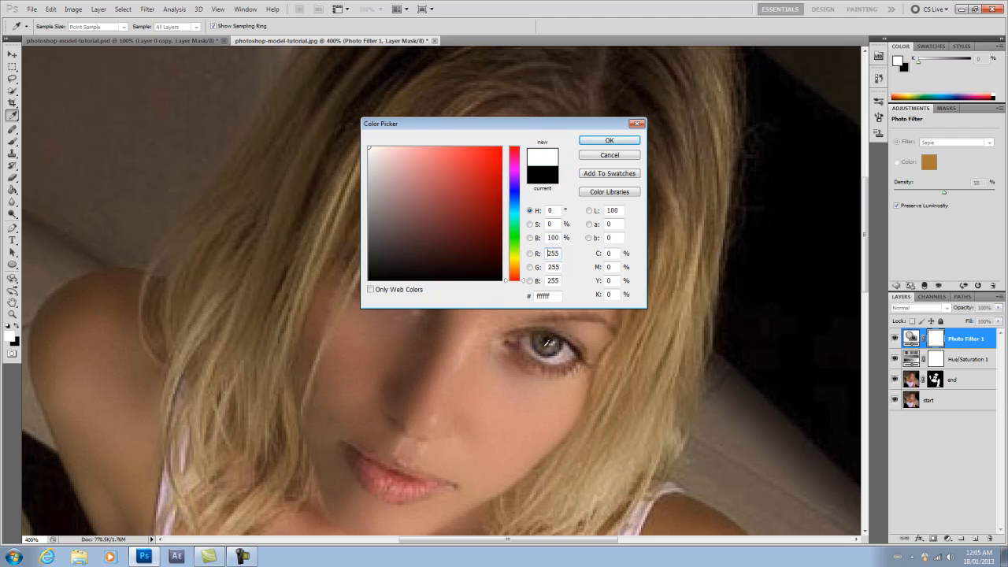
{"action": "left_click", "coordinate": [547, 344]}
Try to set the Ellipse Tool's colour to olive green #708b2e while comparing it with the iris.
{"action": "left_click_drag", "start_coordinate": [522, 129], "coordinate": [734, 224]}
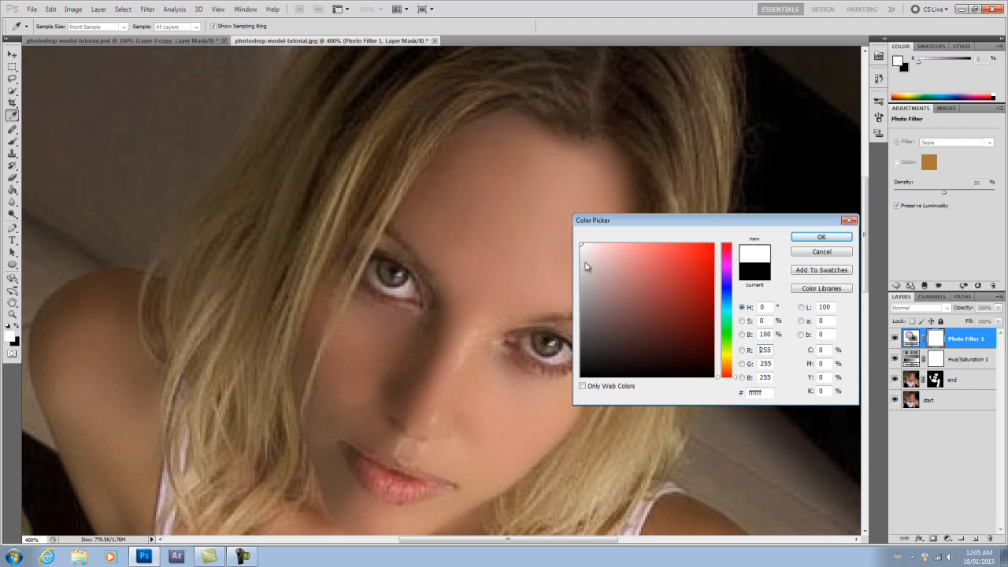
{"action": "scroll", "coordinate": [449, 294], "scroll_direction": "up", "scroll_amount": 1}
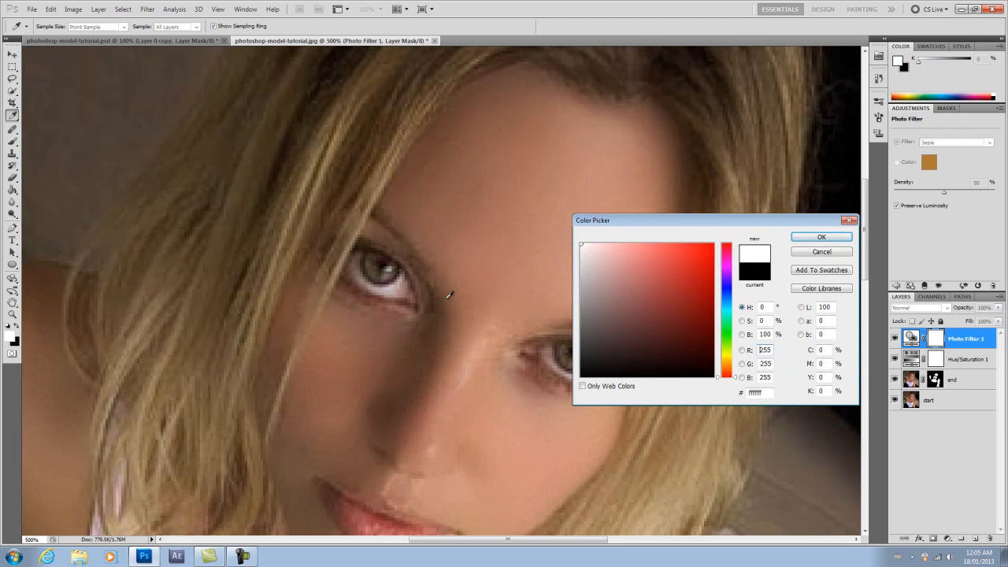
{"action": "scroll", "coordinate": [449, 295], "scroll_direction": "up", "scroll_amount": 7}
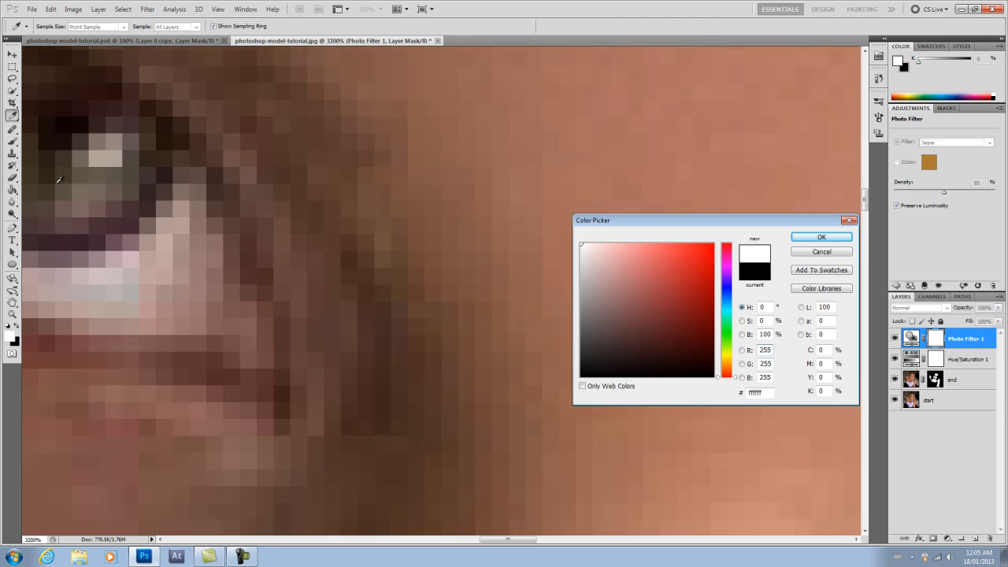
{"action": "left_click", "coordinate": [724, 346]}
{"action": "mouse_move", "coordinate": [724, 349]}
{"action": "left_mouse_down"}
{"action": "mouse_move", "coordinate": [664, 337]}
{"action": "mouse_move", "coordinate": [669, 304]}
{"action": "left_mouse_up"}
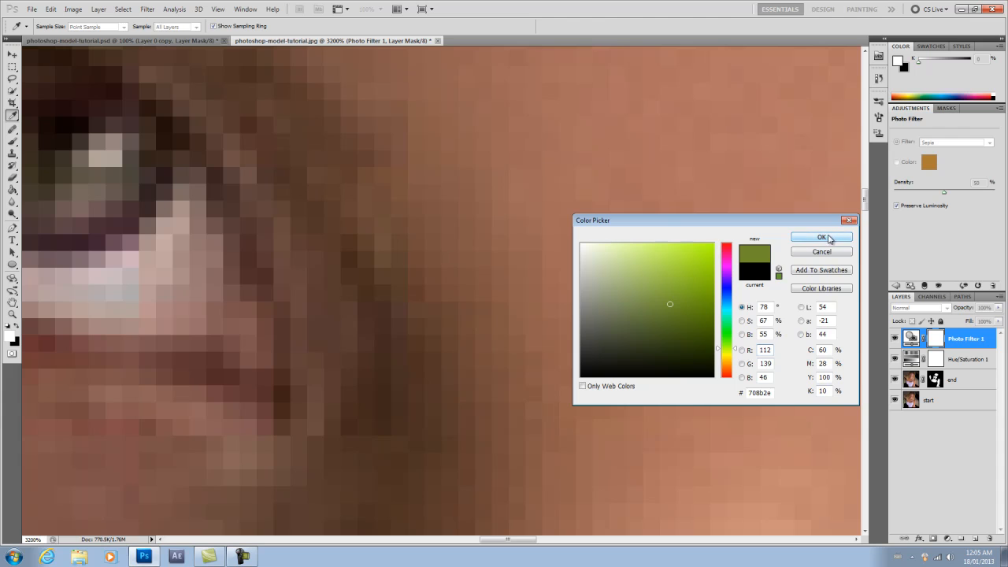
{"action": "left_click", "coordinate": [821, 237]}
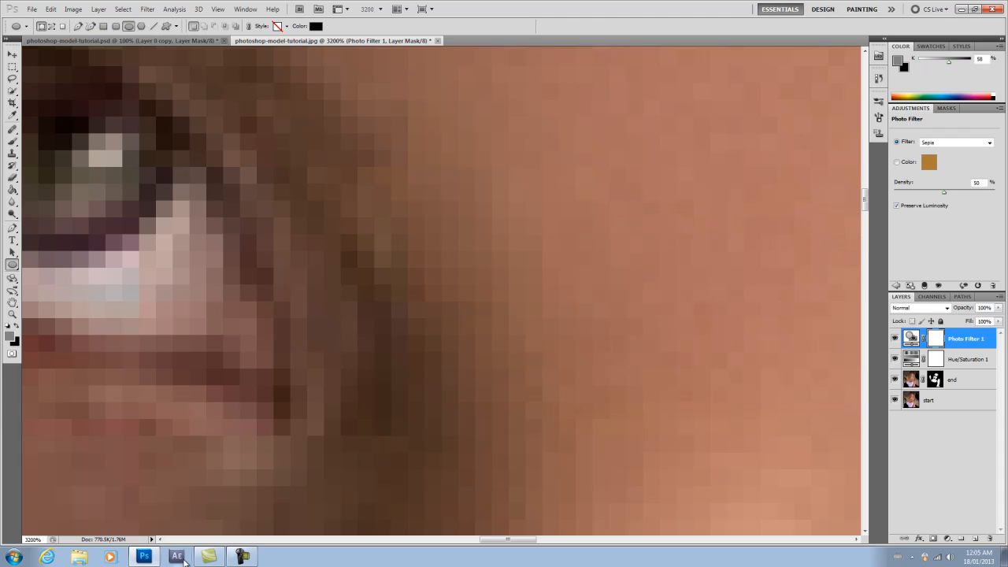
{"action": "key", "text": "ctrl+0"}
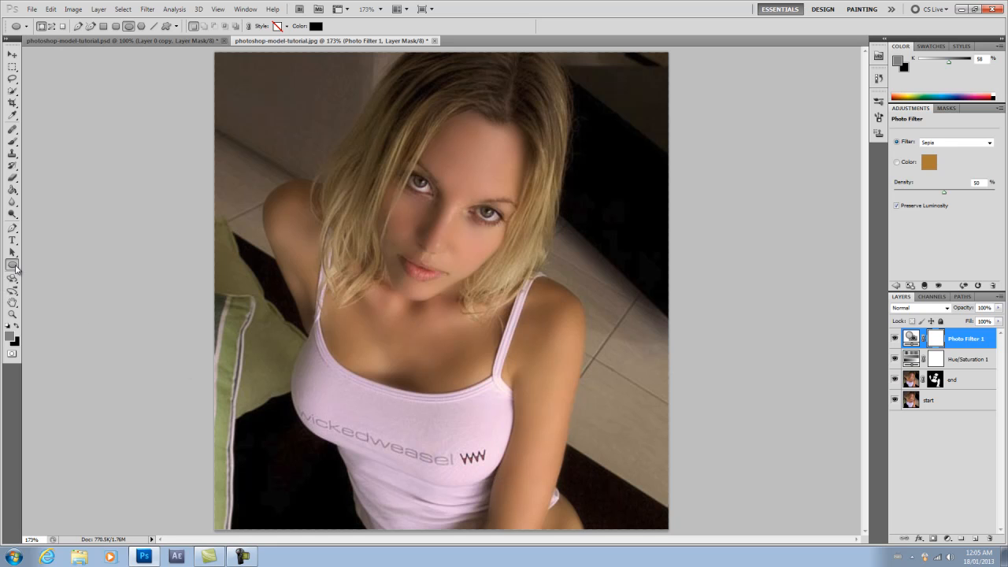
Try again to recolour the Ellipse Tool, picking green #517c28 and adjusting its hue.
{"action": "left_click", "coordinate": [317, 26]}
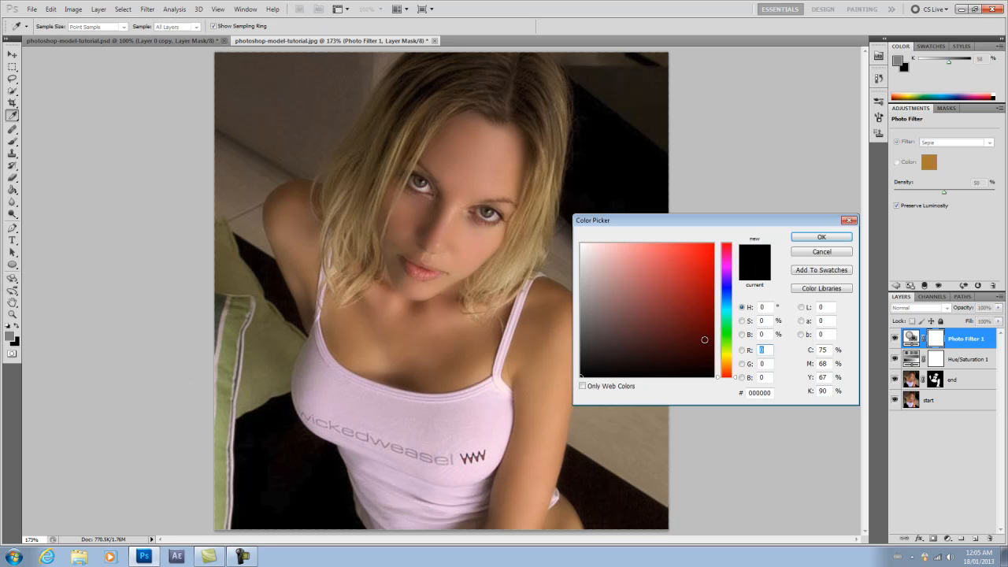
{"action": "left_click", "coordinate": [730, 344]}
{"action": "mouse_move", "coordinate": [681, 323]}
{"action": "left_mouse_down"}
{"action": "mouse_move", "coordinate": [663, 328]}
{"action": "mouse_move", "coordinate": [671, 312]}
{"action": "left_mouse_up"}
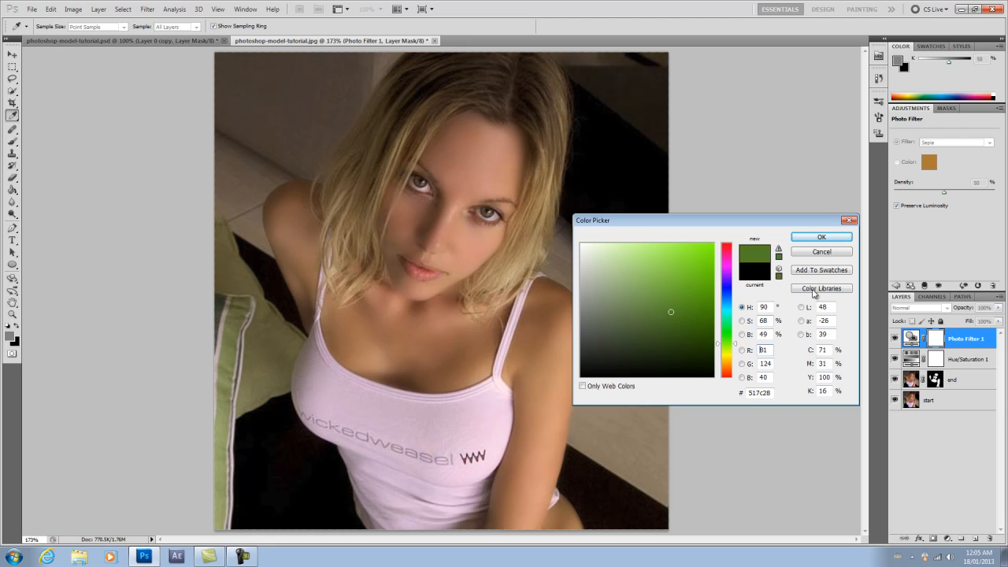
{"action": "mouse_move", "coordinate": [729, 263]}
{"action": "left_mouse_down"}
{"action": "mouse_move", "coordinate": [730, 236]}
{"action": "mouse_move", "coordinate": [753, 234]}
{"action": "left_mouse_up"}
{"action": "left_click", "coordinate": [810, 241]}
{"action": "key", "text": "u"}
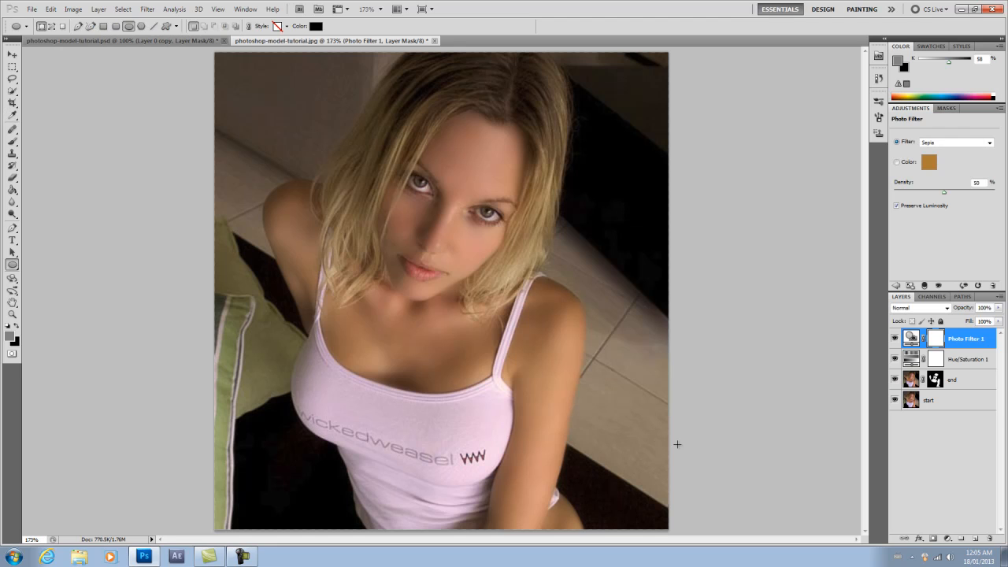
Try to change the Ellipse Tool's colour to bright red with the photo filter's mask active.
{"action": "left_click", "coordinate": [316, 26]}
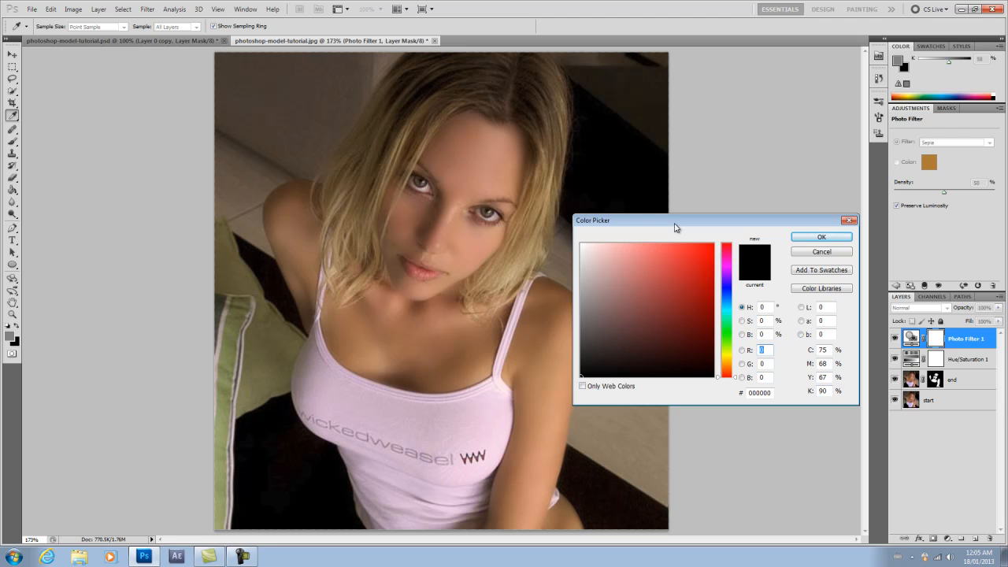
{"action": "left_click", "coordinate": [822, 238]}
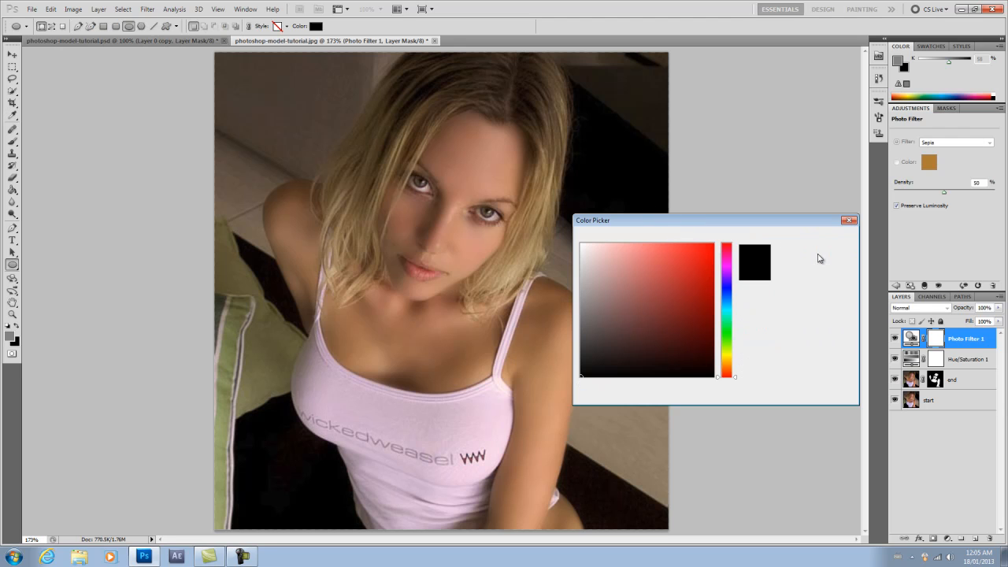
{"action": "left_click", "coordinate": [318, 29]}
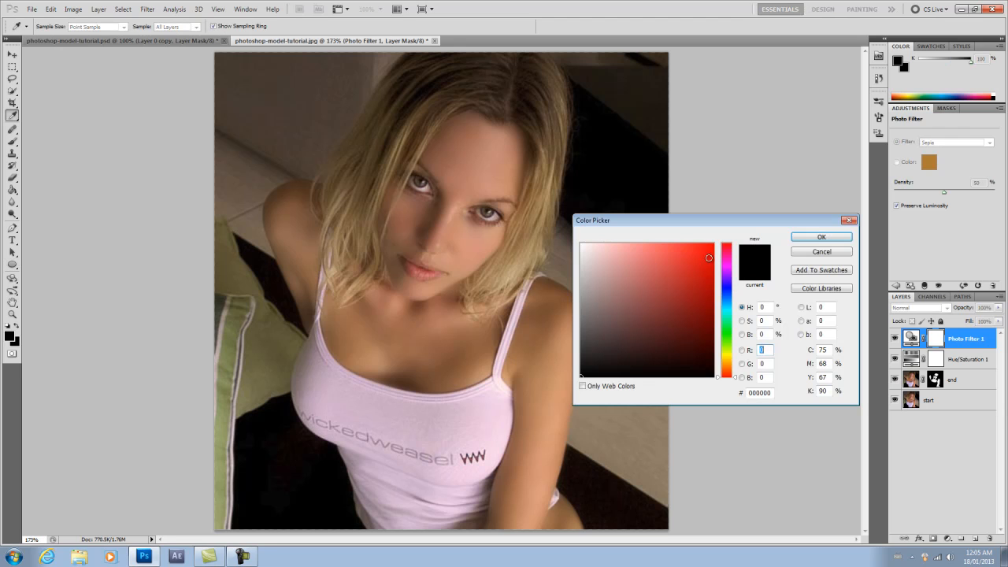
{"action": "left_click", "coordinate": [713, 245]}
{"action": "left_click", "coordinate": [833, 250]}
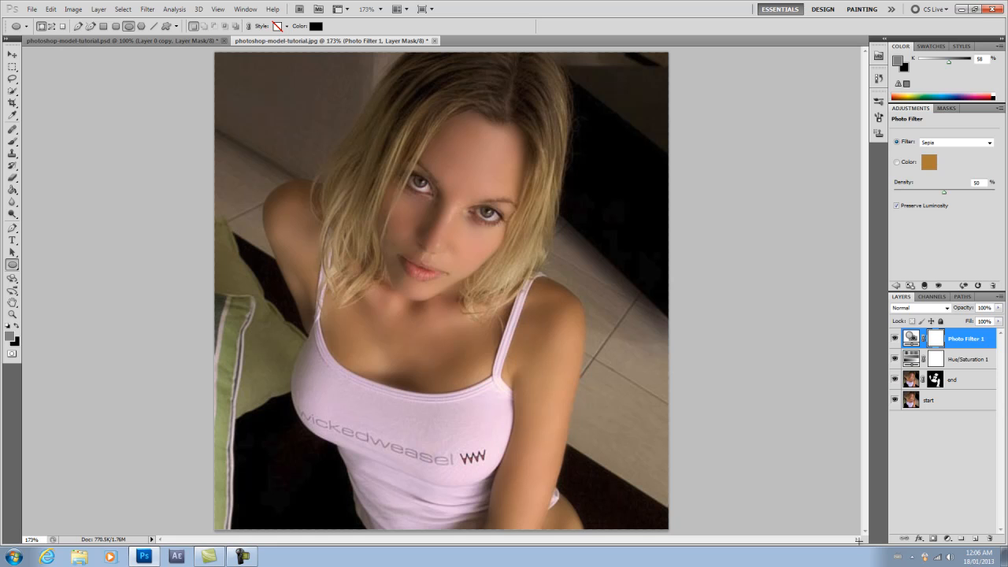
Add a new empty layer above the photo filter and set the Ellipse Tool's colour to bright red.
{"action": "left_click", "coordinate": [977, 538]}
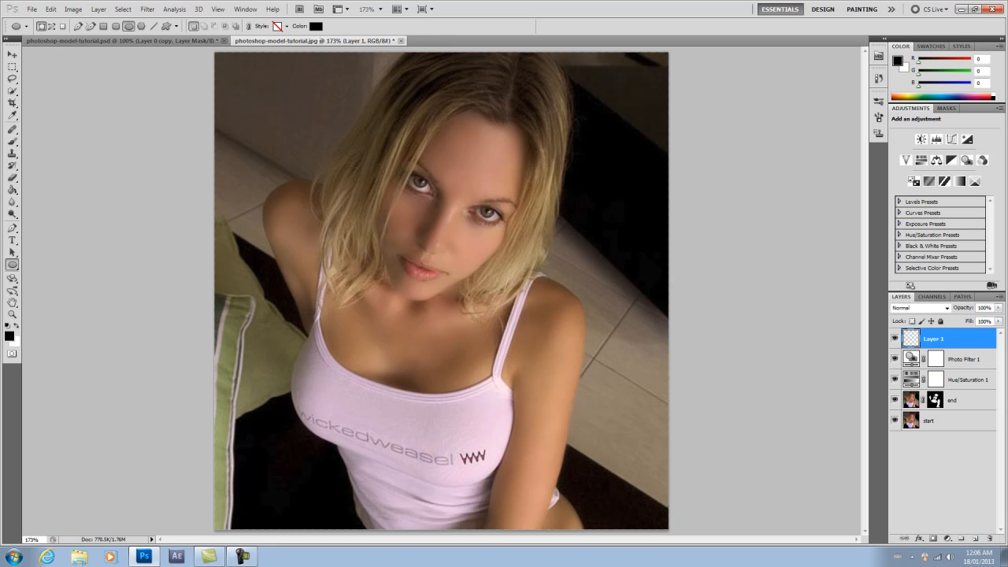
{"action": "left_click", "coordinate": [316, 26]}
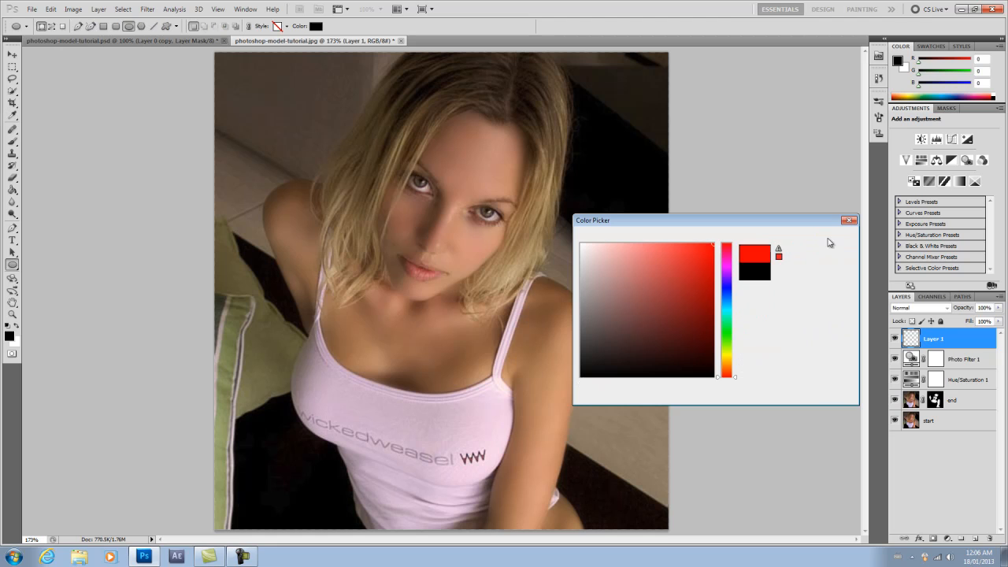
{"action": "left_click", "coordinate": [829, 243]}
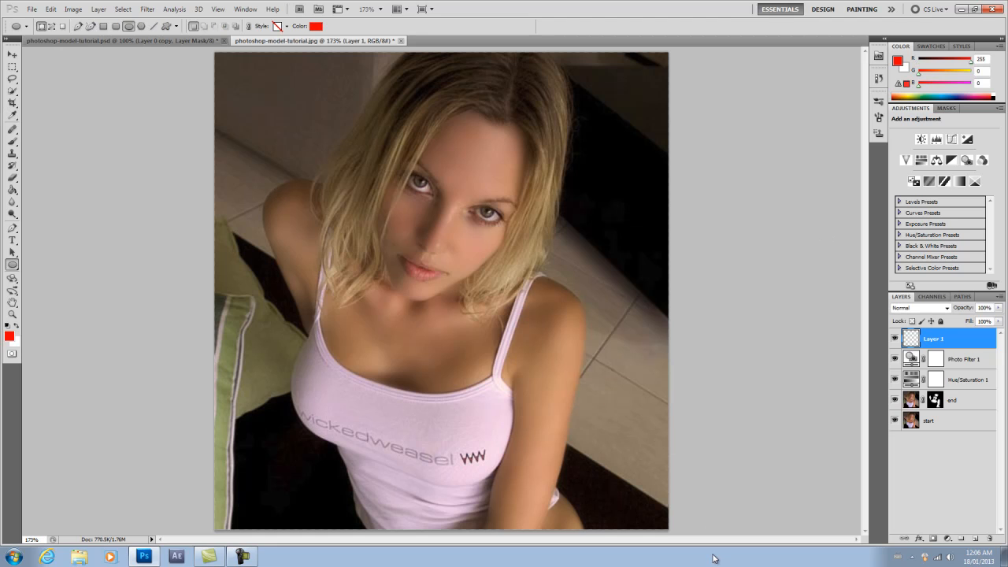
Try drawing a red circle with the Ellipse Tool over the iris on the right side of the portrait.
{"action": "key", "text": "ctrl+equal"}
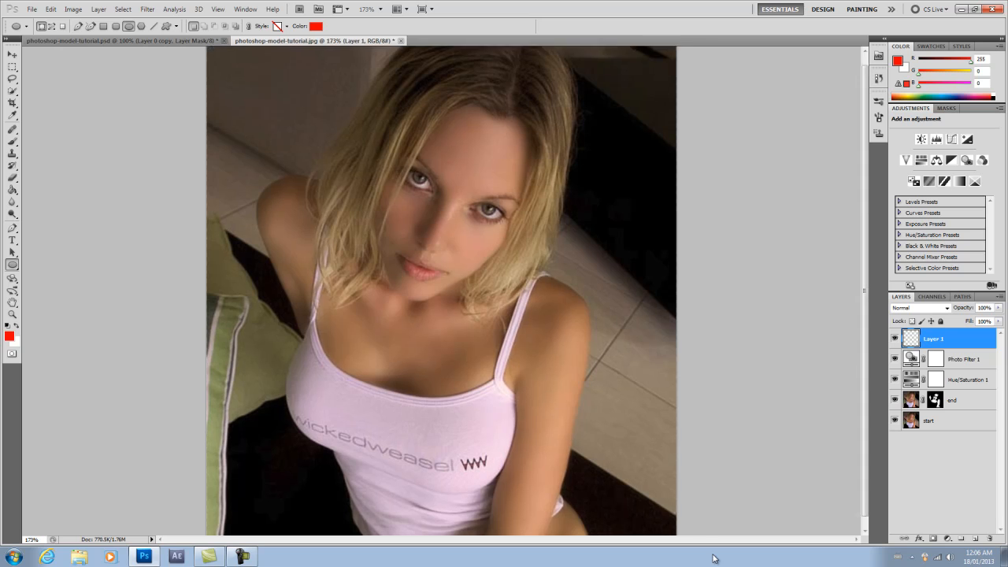
{"action": "left_click", "coordinate": [12, 264]}
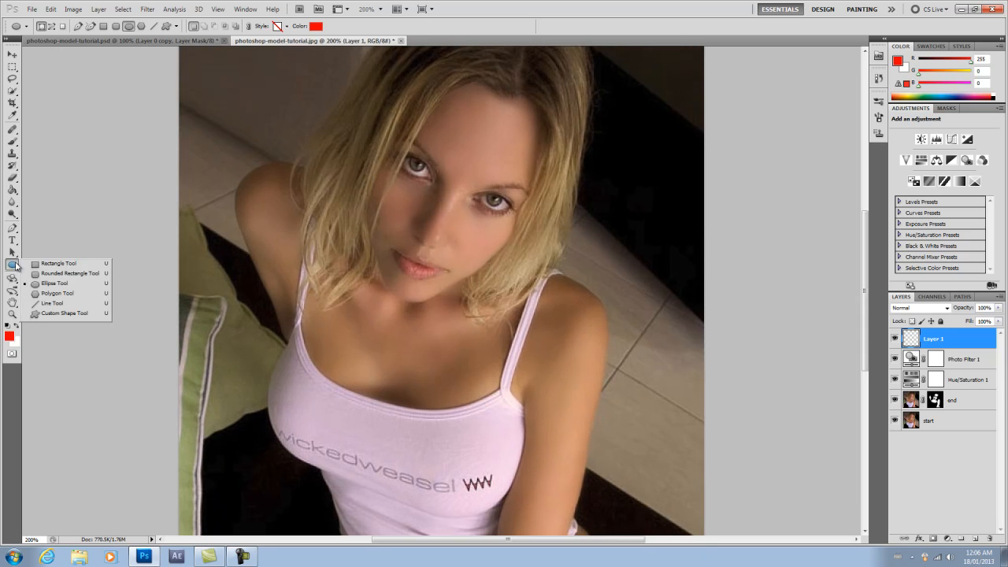
{"action": "left_click", "coordinate": [55, 283]}
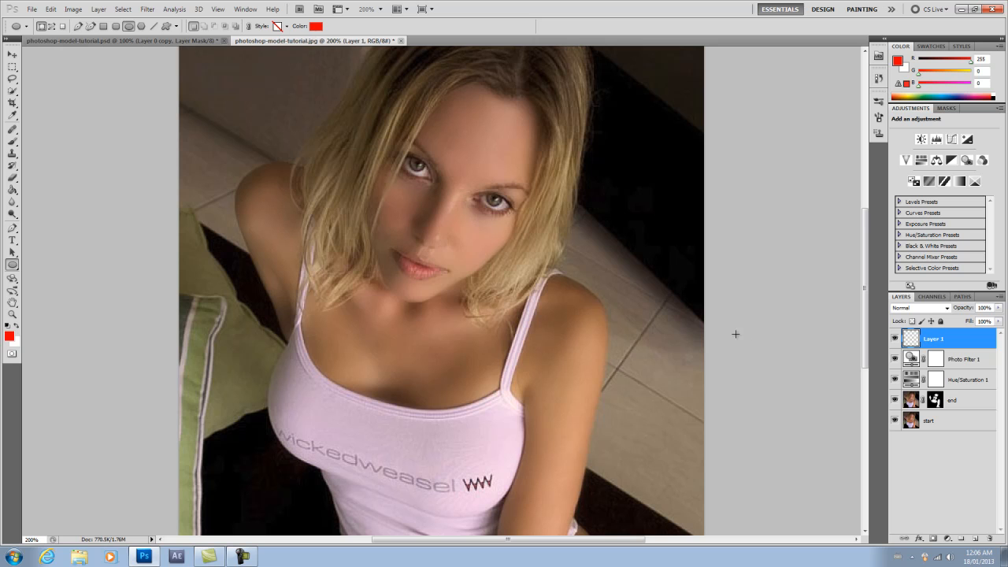
{"action": "scroll", "coordinate": [603, 311], "scroll_direction": "up", "scroll_amount": 2}
{"action": "key", "text": "ctrl+plus"}
{"action": "key", "text": "ctrl+plus"}
{"action": "key", "text": "ctrl+plus"}
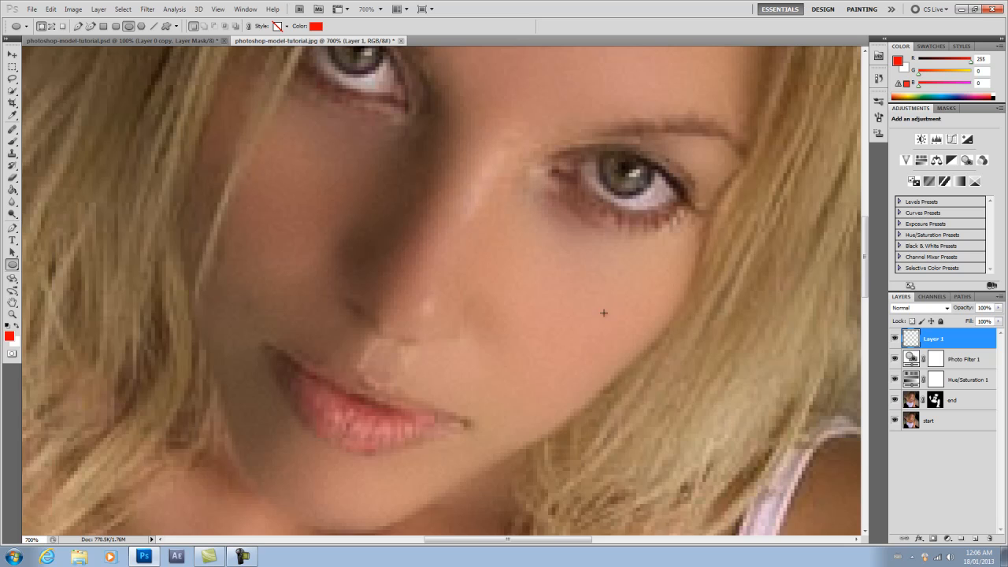
{"action": "left_click_drag", "start_coordinate": [453, 543], "coordinate": [492, 543]}
{"action": "scroll", "coordinate": [633, 355], "scroll_direction": "up", "scroll_amount": 2}
{"action": "scroll", "coordinate": [633, 355], "scroll_direction": "up", "scroll_amount": 3}
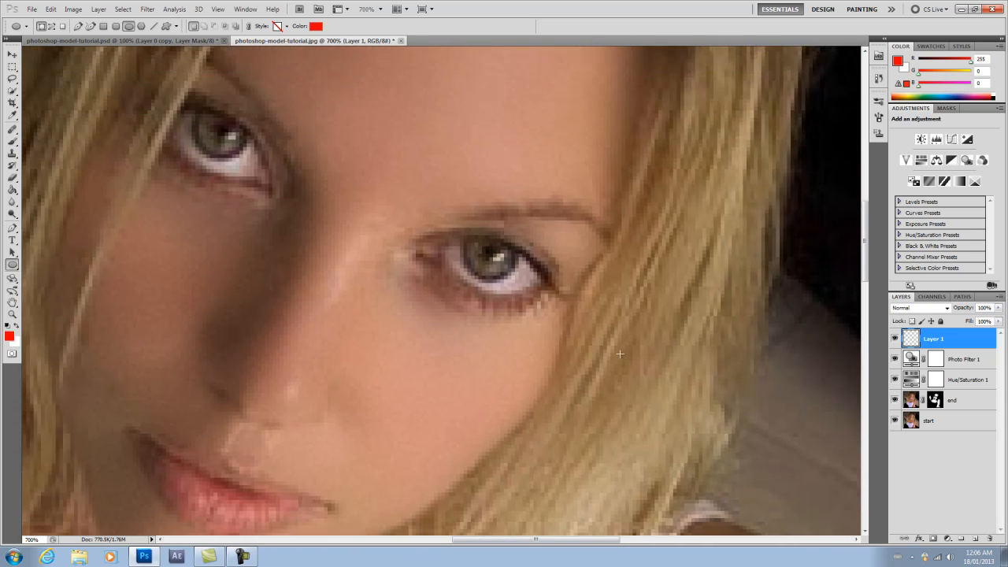
{"action": "key", "text": "ctrl+plus"}
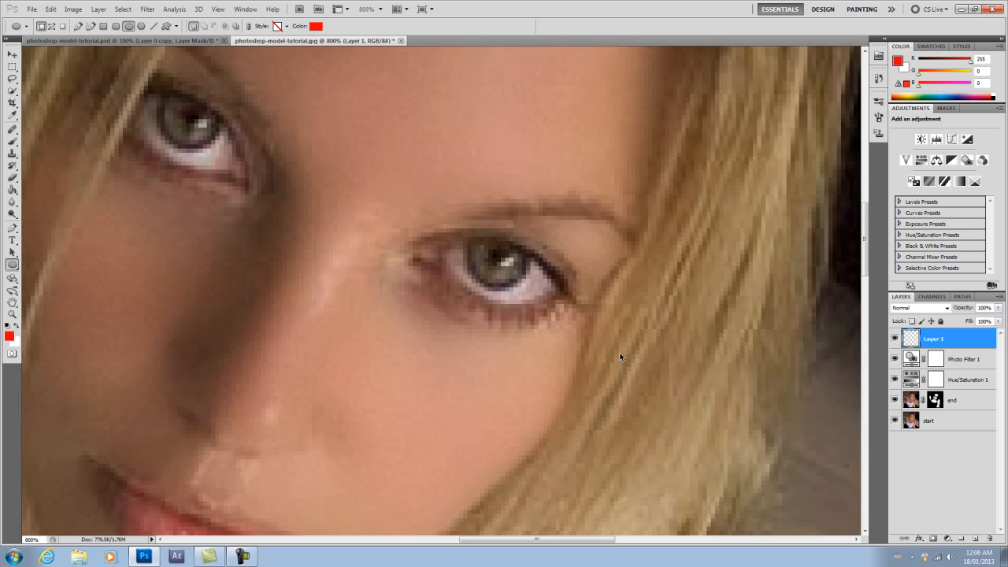
{"action": "key", "text": "ctrl+plus"}
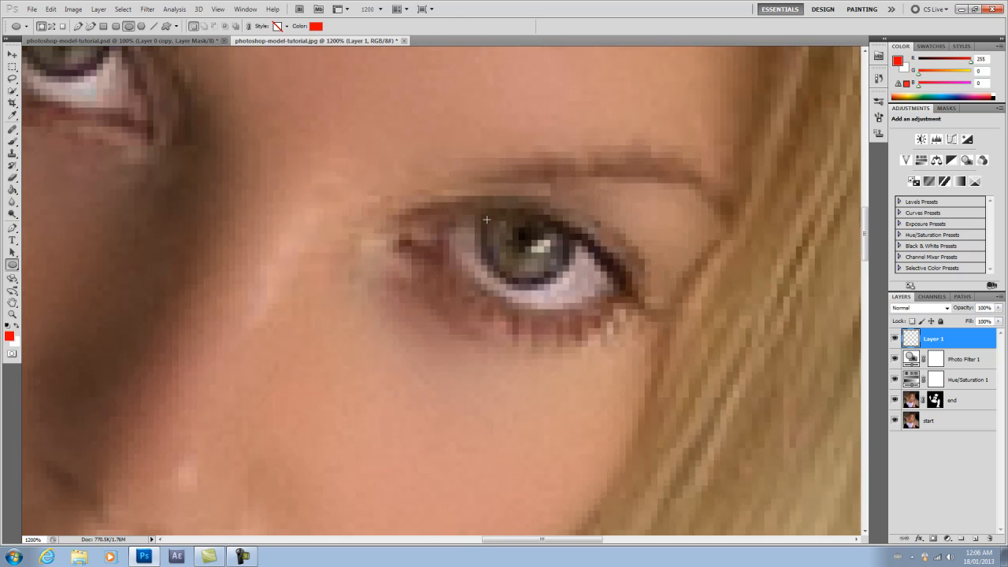
{"action": "left_click_drag", "start_coordinate": [490, 222], "coordinate": [559, 280]}
{"action": "left_click_drag", "start_coordinate": [567, 277], "coordinate": [534, 261]}
{"action": "key", "text": "v"}
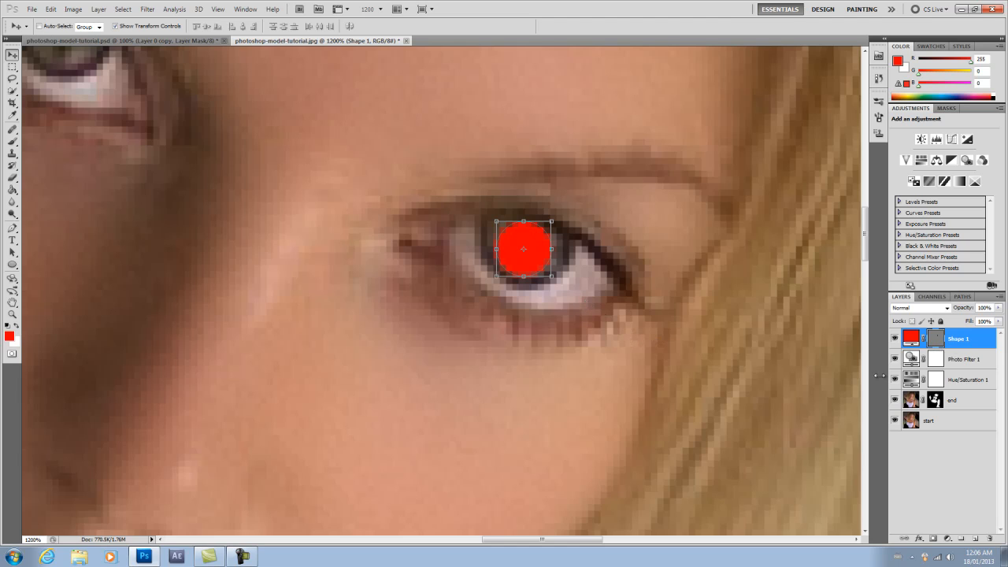
Undo the red circle drawn over the iris.
{"action": "key", "text": "ctrl+0"}
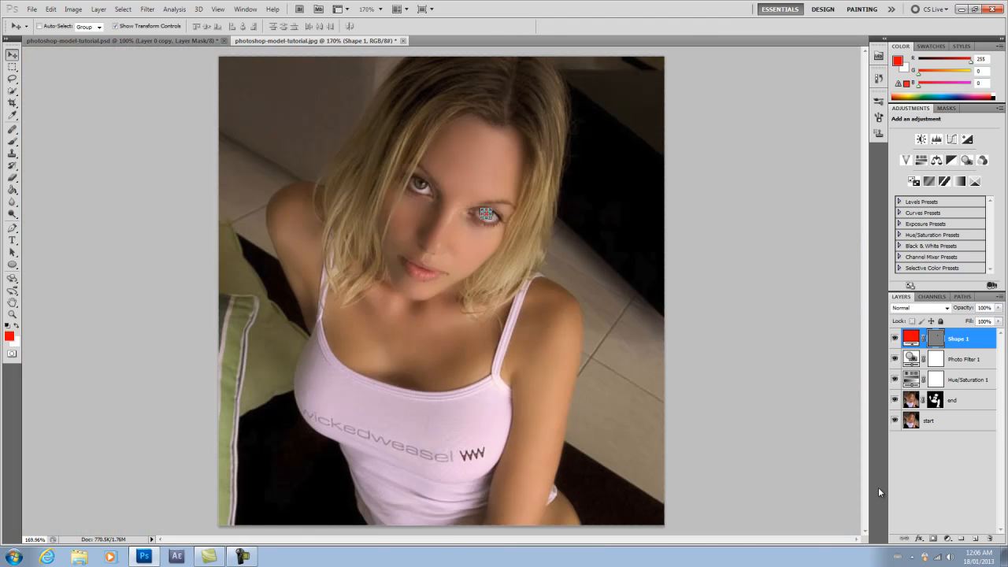
{"action": "left_click", "coordinate": [12, 265]}
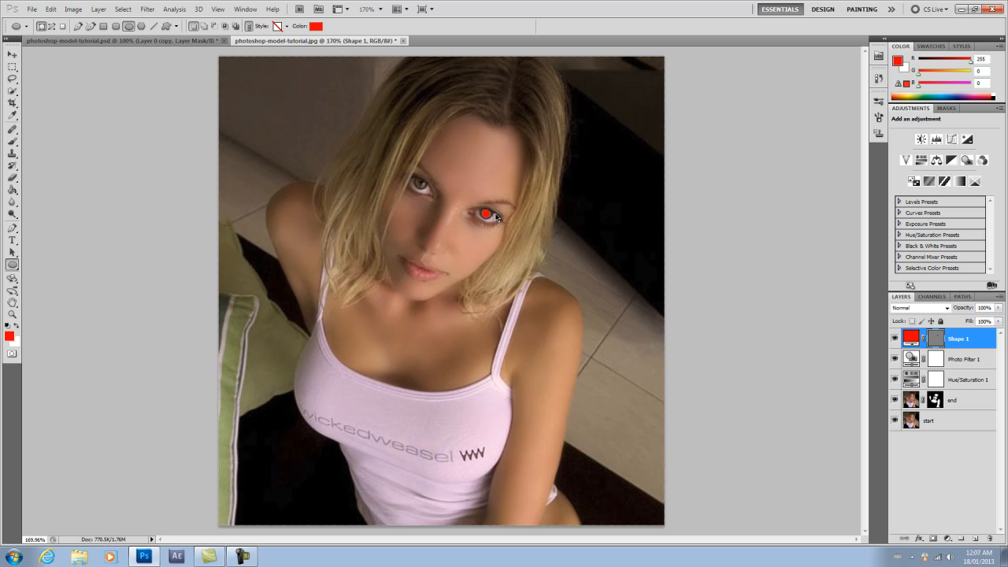
{"action": "key", "text": "ctrl+z"}
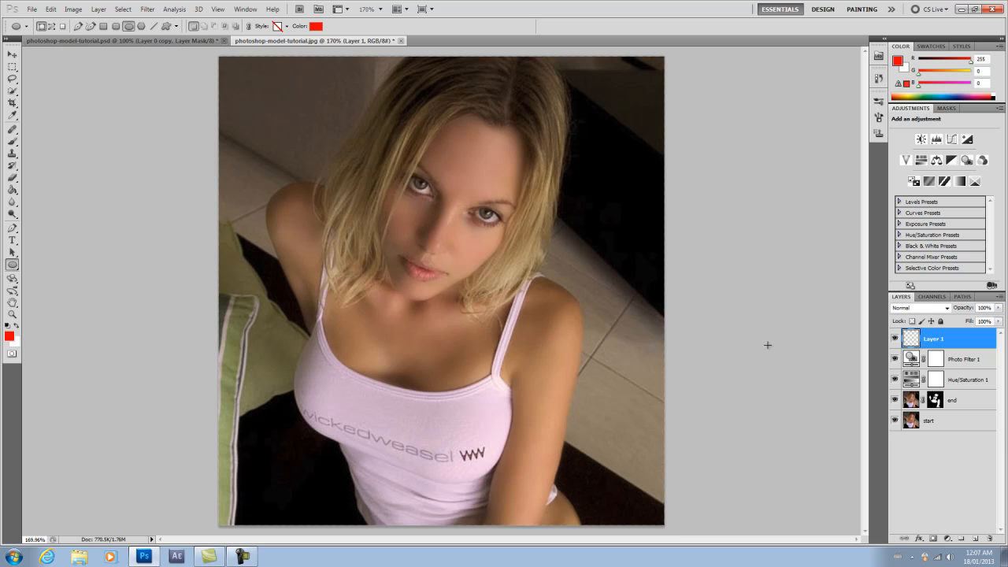
Draw a red ellipse covering the iris on the right side of the portrait and rasterize its shape layer.
{"action": "key", "text": "ctrl+plus"}
{"action": "key", "text": "ctrl+plus"}
{"action": "key", "text": "ctrl+plus"}
{"action": "scroll", "coordinate": [602, 256], "scroll_direction": "up", "scroll_amount": 3}
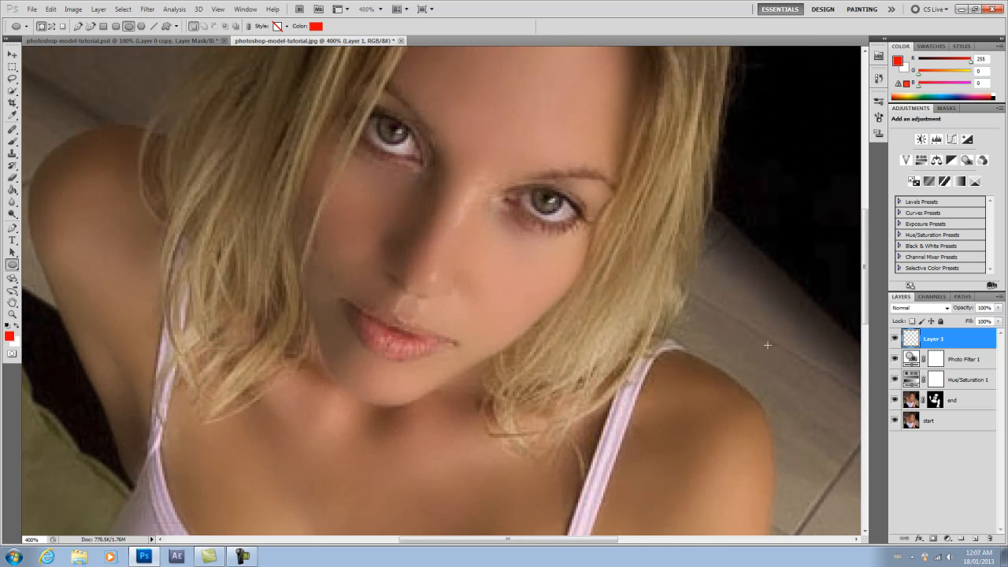
{"action": "left_click_drag", "start_coordinate": [532, 215], "coordinate": [562, 237]}
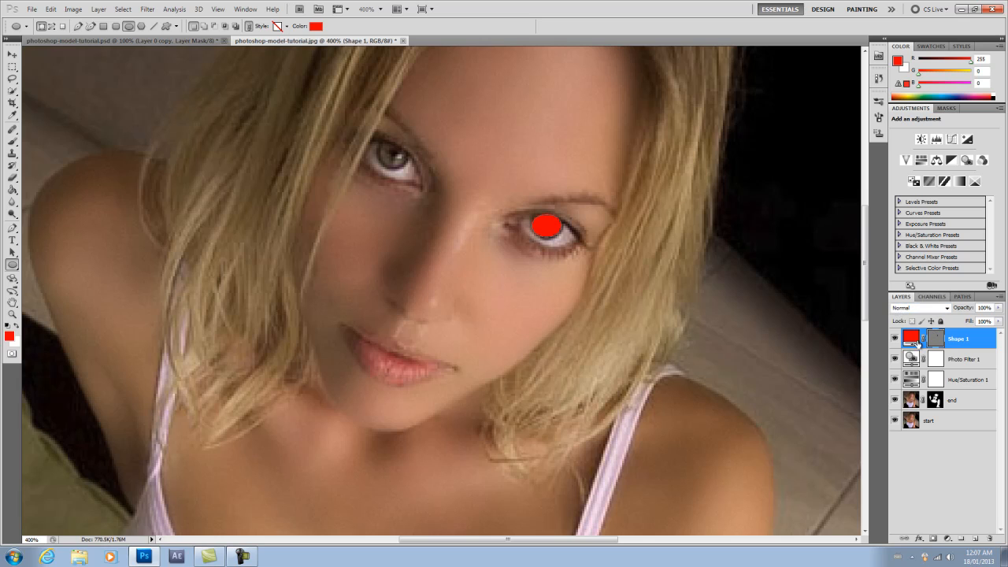
{"action": "right_click", "coordinate": [971, 341]}
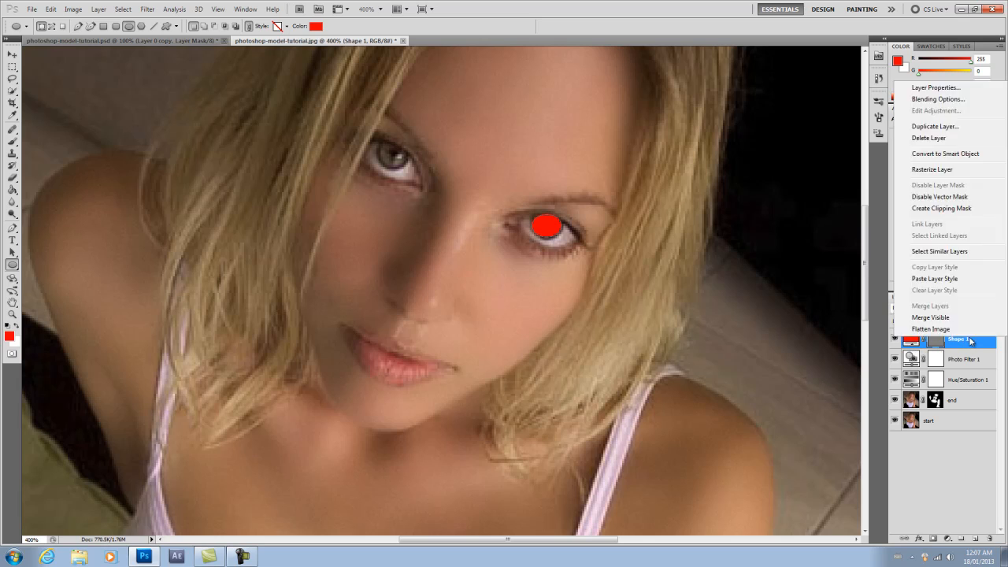
{"action": "left_click", "coordinate": [935, 172]}
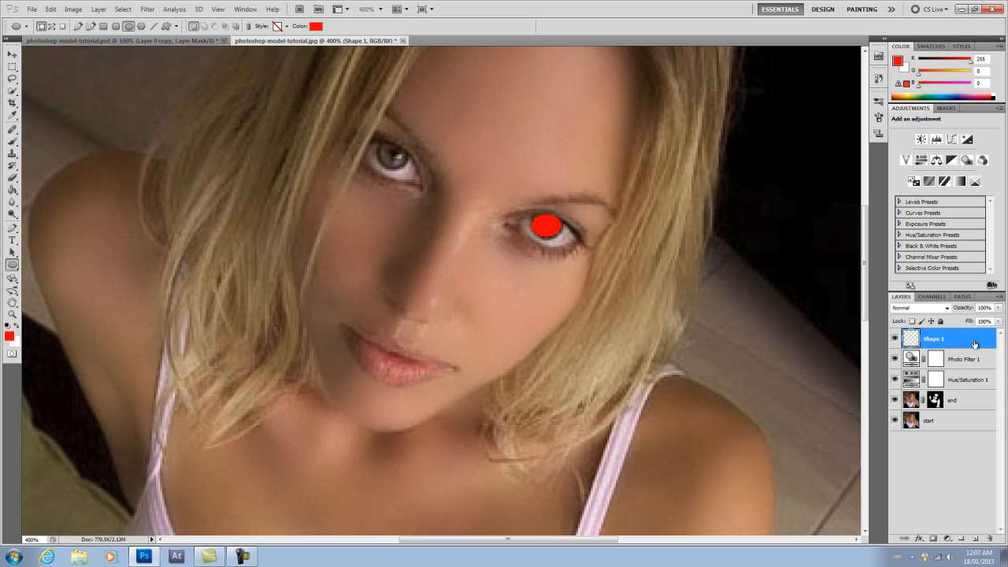
Add a layer mask to the rasterized ellipse layer and set the foreground colour to white #ffffff.
{"action": "left_click", "coordinate": [933, 540]}
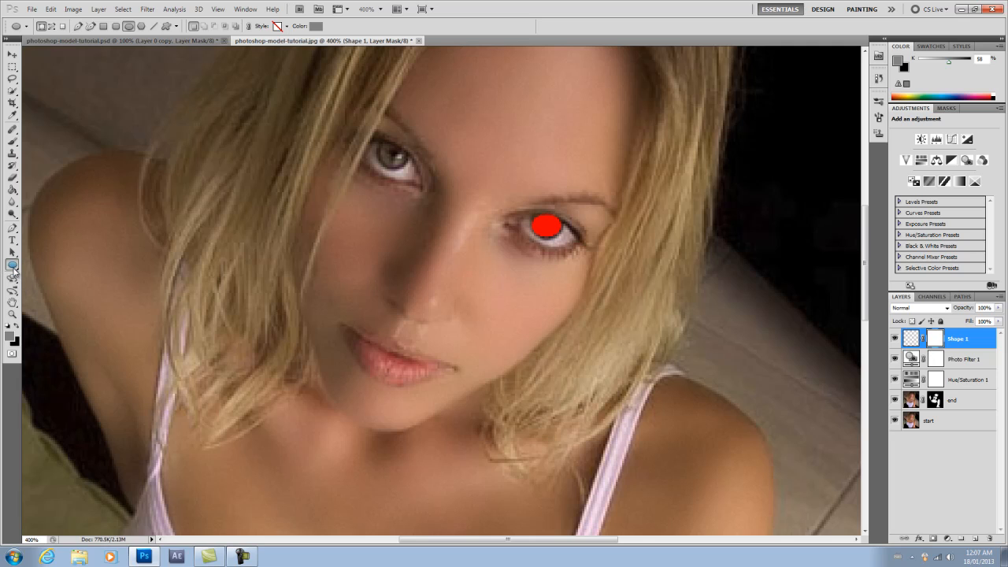
{"action": "left_click", "coordinate": [12, 141]}
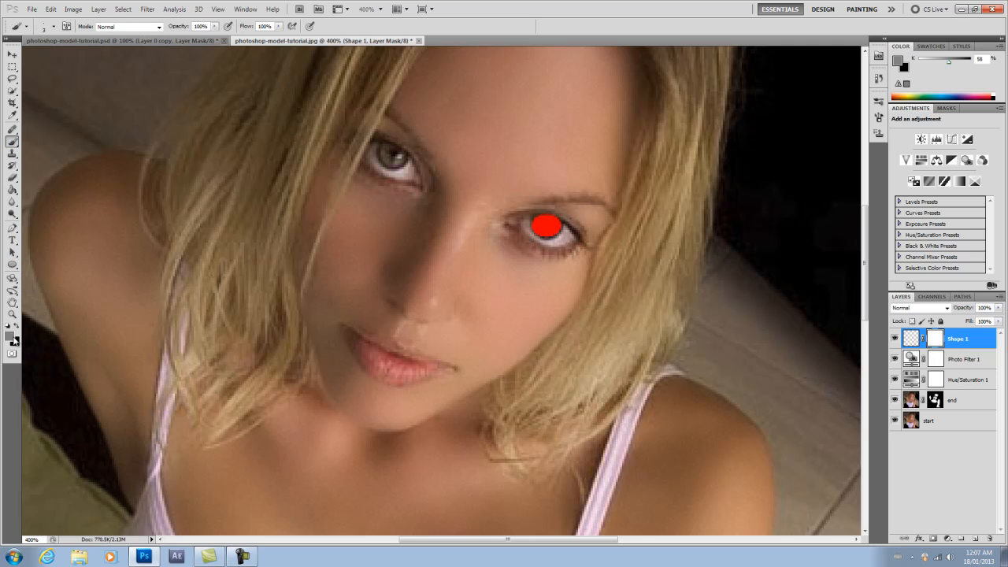
{"action": "key", "text": "z"}
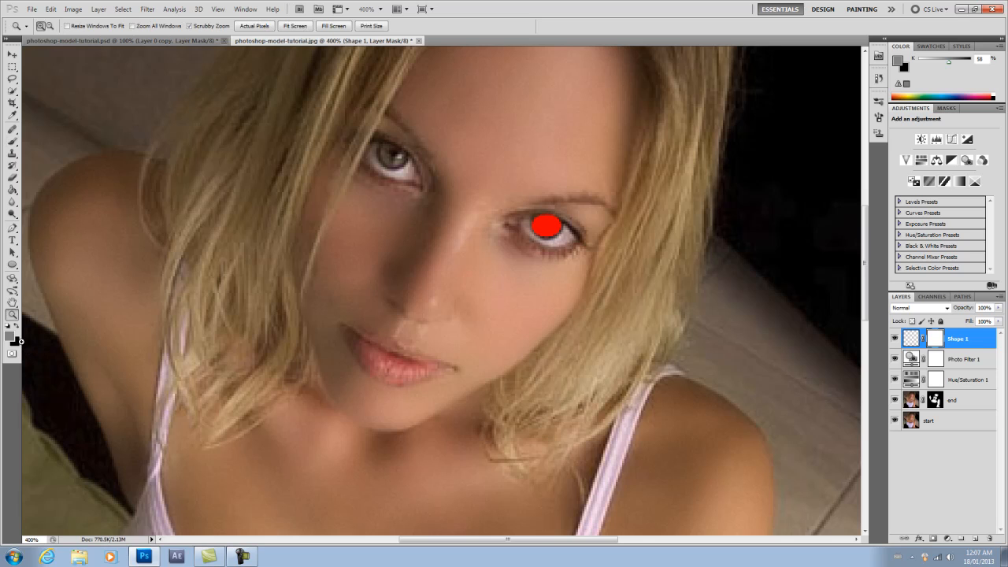
{"action": "key", "text": "x"}
{"action": "key", "text": "x"}
{"action": "left_click", "coordinate": [12, 337]}
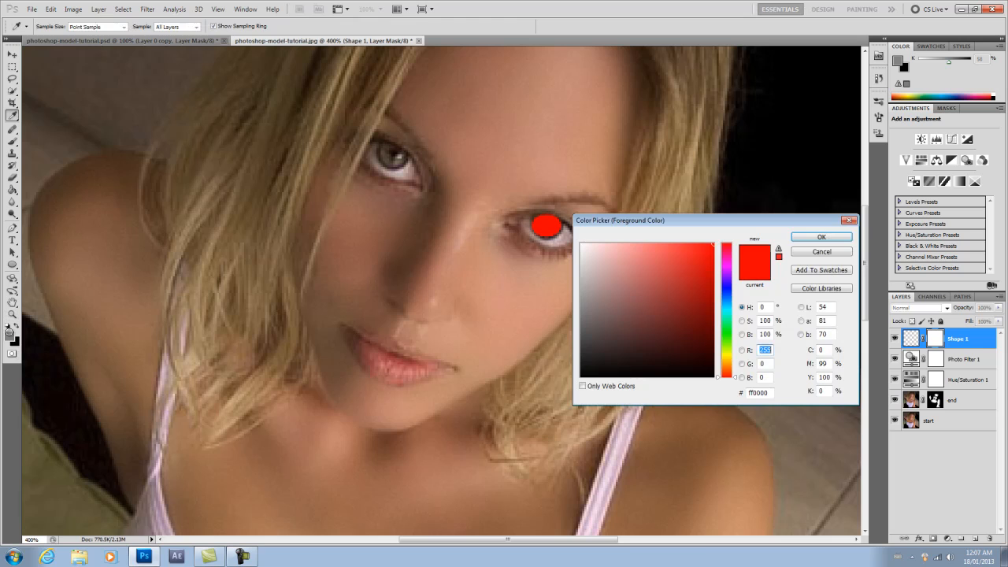
{"action": "left_click_drag", "start_coordinate": [630, 332], "coordinate": [533, 204]}
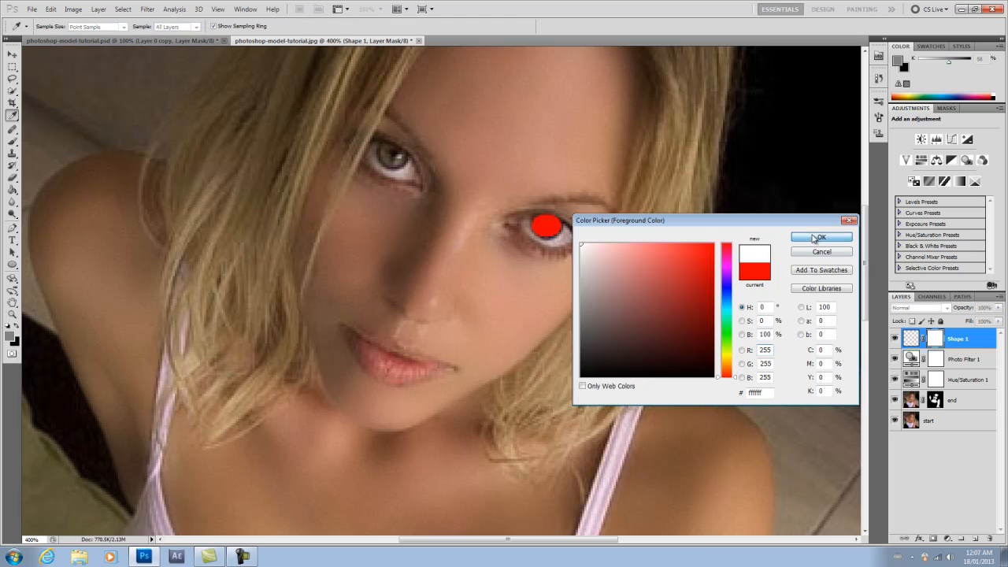
{"action": "left_click", "coordinate": [821, 237]}
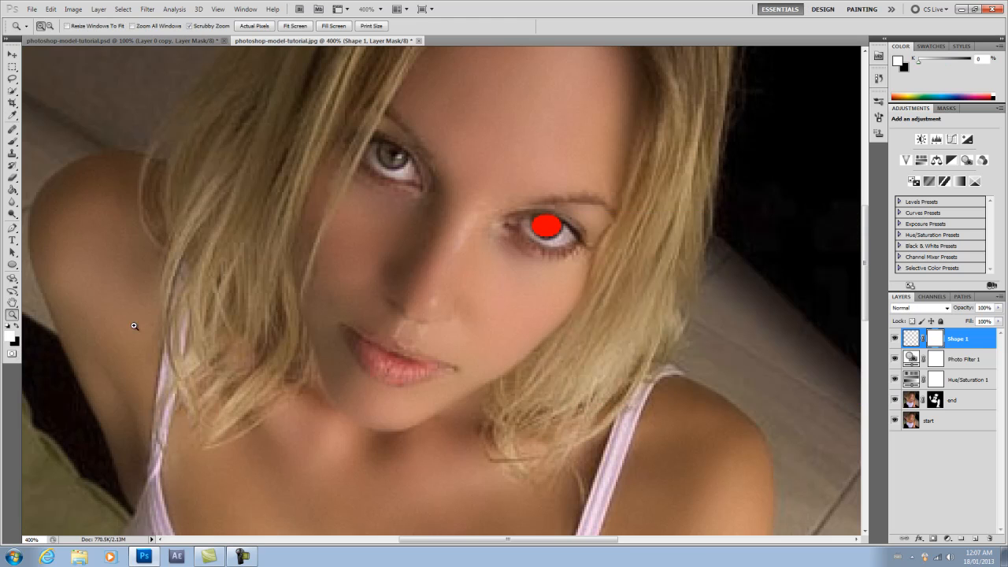
Fill the ellipse layer's mask with black using the Paint Bucket to hide the red shape.
{"action": "left_click", "coordinate": [12, 142]}
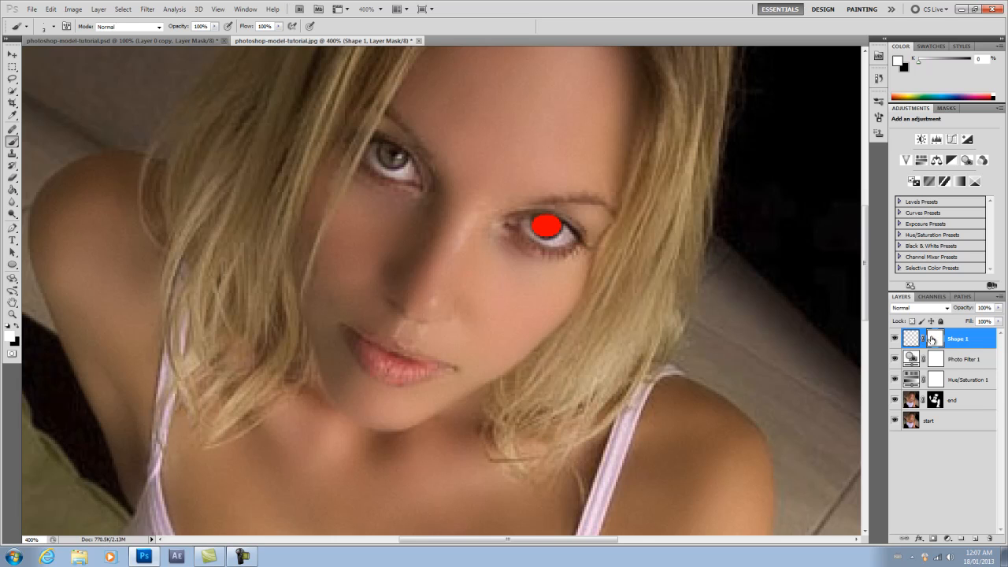
{"action": "left_click", "coordinate": [17, 327]}
{"action": "left_click", "coordinate": [11, 190]}
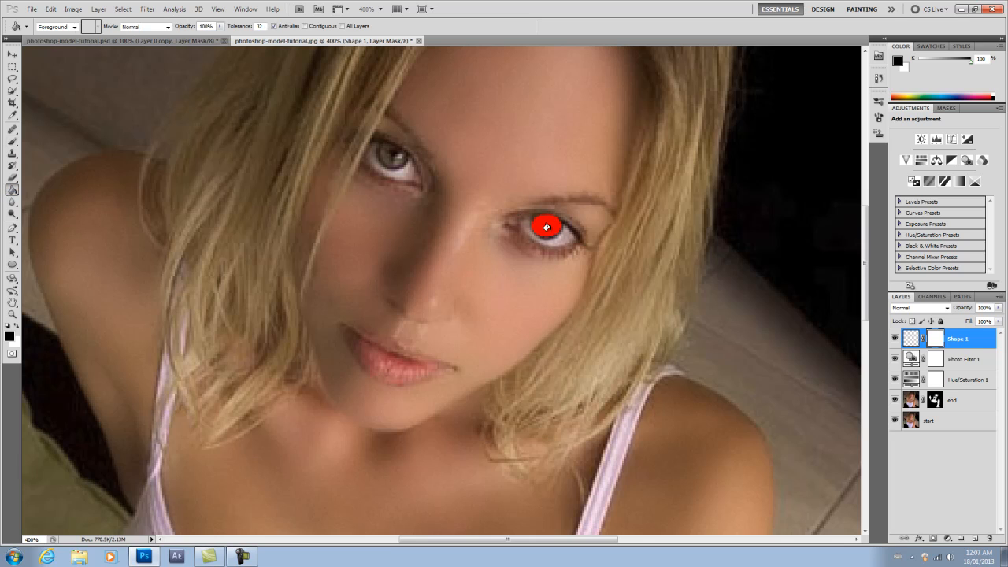
{"action": "left_click", "coordinate": [552, 233]}
Brush white on the ellipse layer's mask to reveal red in the lower iris, around the pupil and highlight.
{"action": "left_click", "coordinate": [17, 326]}
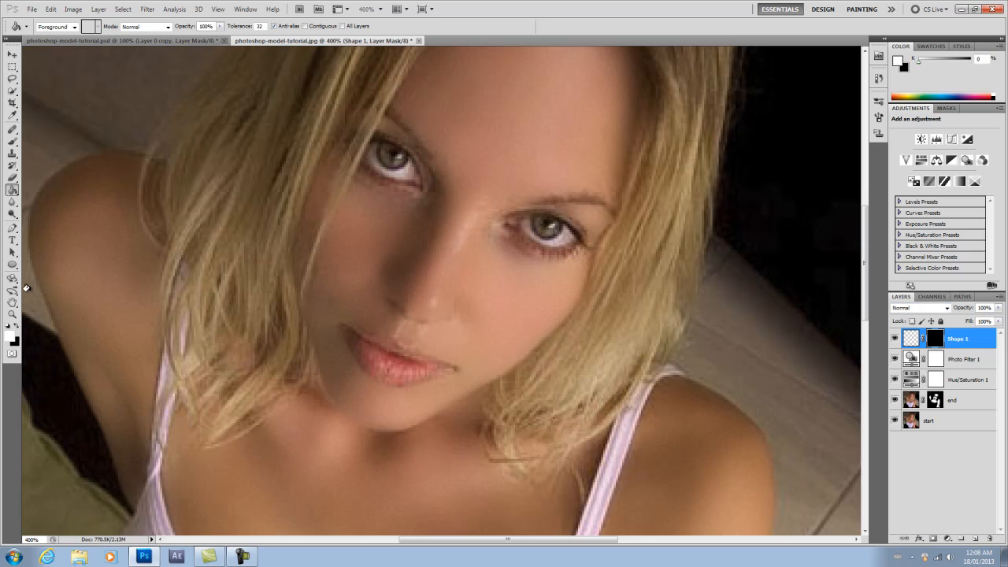
{"action": "left_click", "coordinate": [12, 142]}
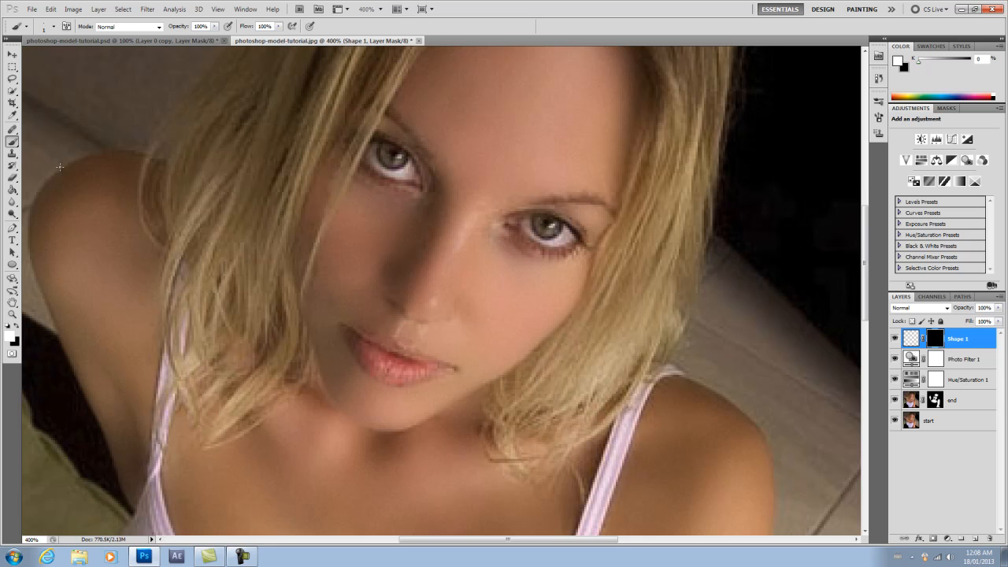
{"action": "key", "text": "ctrl+plus"}
{"action": "key", "text": "ctrl+plus"}
{"action": "key", "text": "ctrl+plus"}
{"action": "key", "text": "ctrl+plus"}
{"action": "key", "text": "ctrl+plus"}
{"action": "key", "text": "ctrl+plus"}
{"action": "key", "text": "ctrl+plus"}
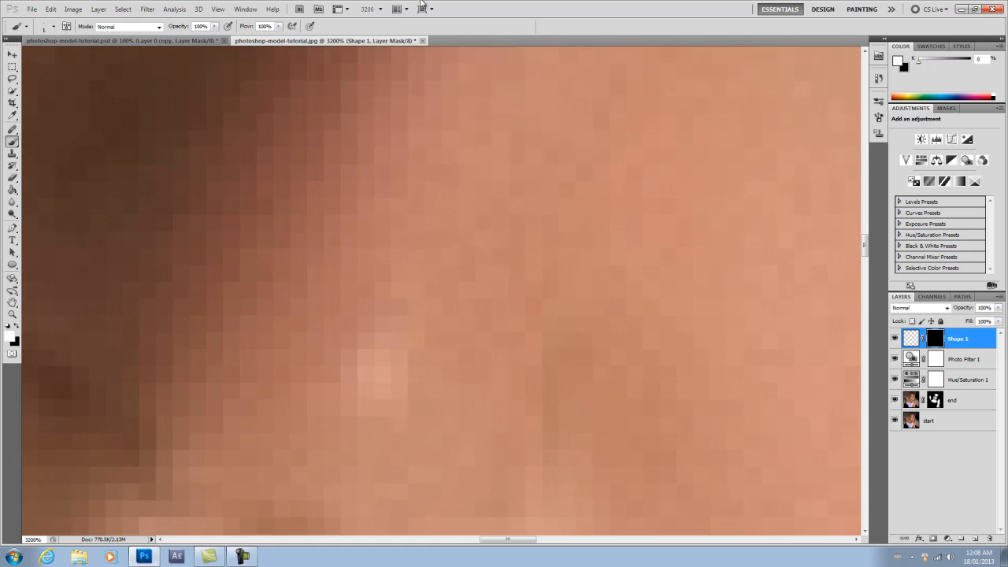
{"action": "left_click_drag", "start_coordinate": [513, 540], "coordinate": [575, 542]}
{"action": "left_click_drag", "start_coordinate": [862, 247], "coordinate": [865, 222]}
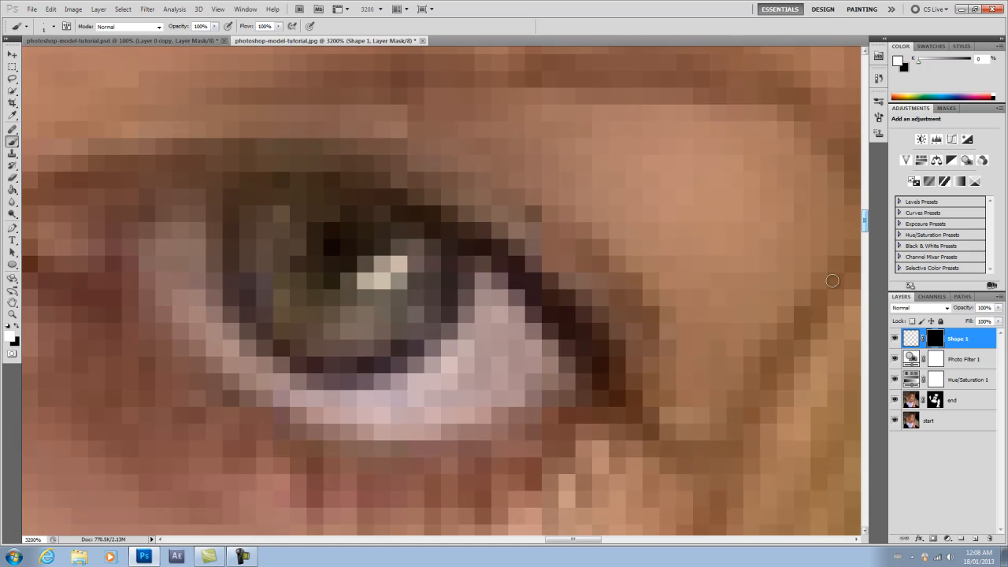
{"action": "left_click_drag", "start_coordinate": [574, 540], "coordinate": [566, 540]}
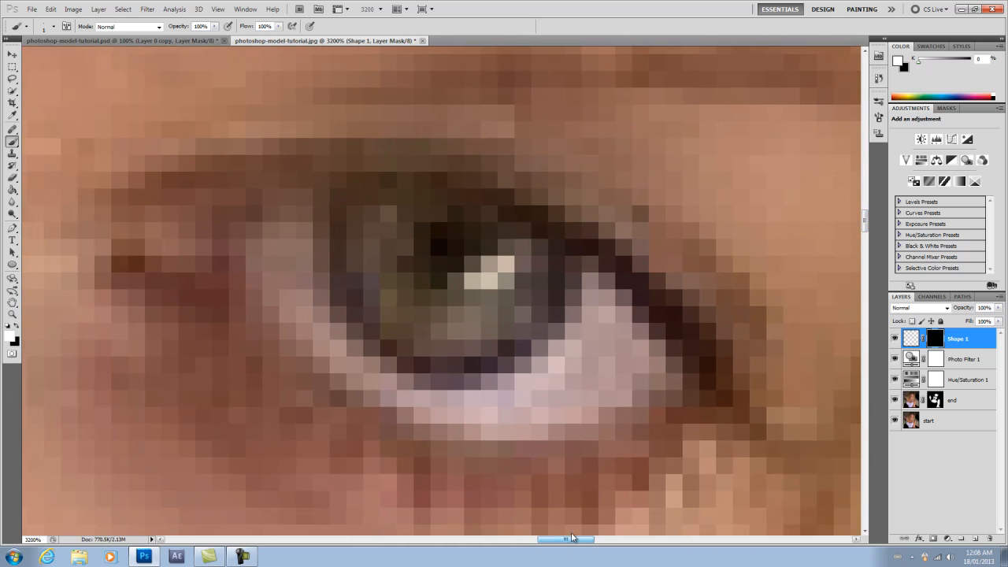
{"action": "left_click", "coordinate": [482, 280]}
{"action": "left_click", "coordinate": [405, 281]}
{"action": "mouse_move", "coordinate": [393, 271]}
{"action": "left_mouse_down"}
{"action": "mouse_move", "coordinate": [414, 293]}
{"action": "mouse_move", "coordinate": [443, 298]}
{"action": "mouse_move", "coordinate": [454, 282]}
{"action": "mouse_move", "coordinate": [477, 300]}
{"action": "mouse_move", "coordinate": [500, 300]}
{"action": "mouse_move", "coordinate": [467, 341]}
{"action": "mouse_move", "coordinate": [418, 337]}
{"action": "mouse_move", "coordinate": [390, 311]}
{"action": "mouse_move", "coordinate": [387, 292]}
{"action": "mouse_move", "coordinate": [456, 325]}
{"action": "mouse_move", "coordinate": [468, 308]}
{"action": "mouse_move", "coordinate": [396, 291]}
{"action": "mouse_move", "coordinate": [398, 228]}
{"action": "left_mouse_up"}
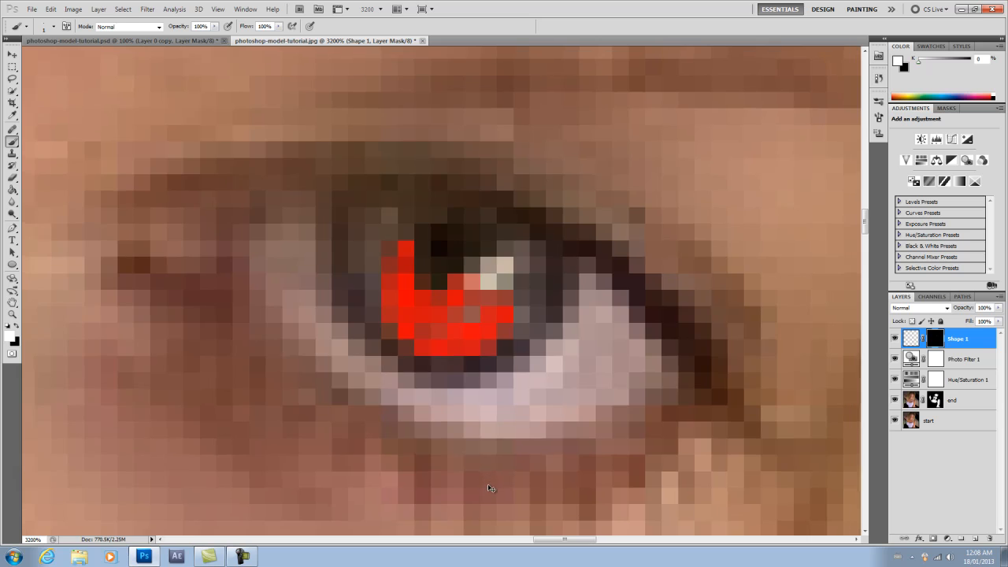
Extend the white mask painting up both sides of the iris to reveal more red around the pupil.
{"action": "key", "text": "ctrl+minus"}
{"action": "key", "text": "ctrl+minus"}
{"action": "key", "text": "ctrl+minus"}
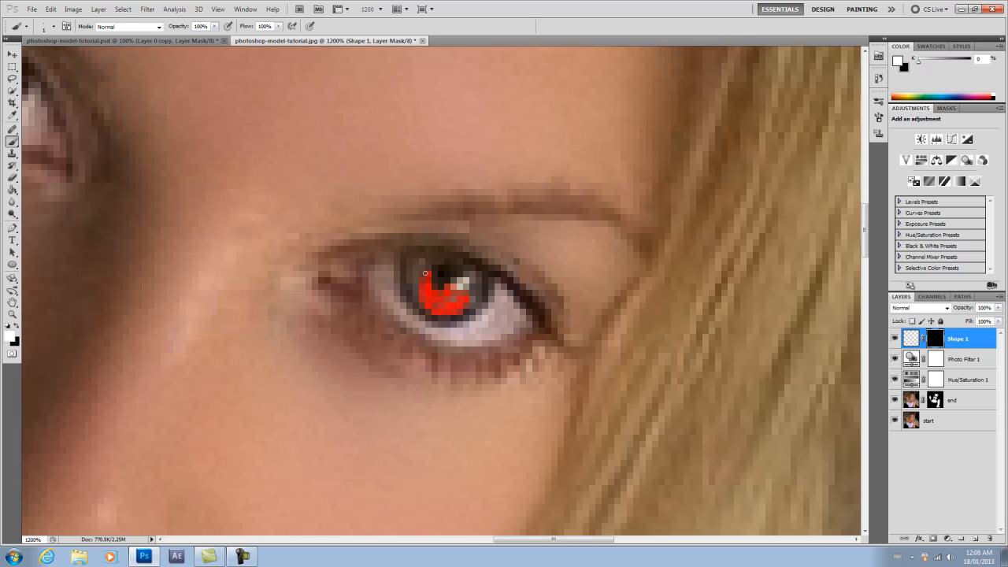
{"action": "left_click_drag", "start_coordinate": [425, 265], "coordinate": [417, 260]}
{"action": "left_click_drag", "start_coordinate": [463, 300], "coordinate": [472, 294]}
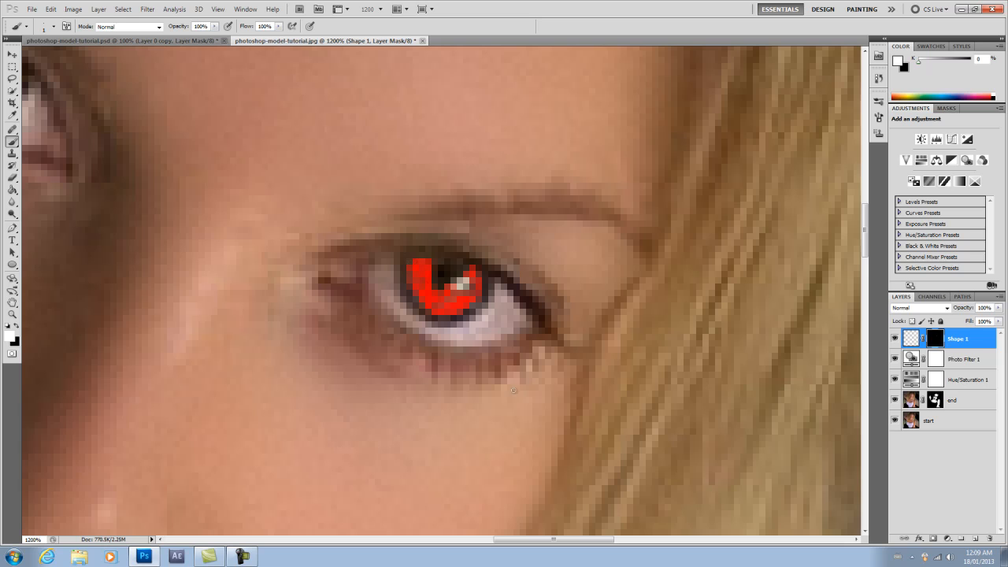
Inspect the red iris in the whole portrait and up close beside the untouched eye.
{"action": "key", "text": "ctrl+1"}
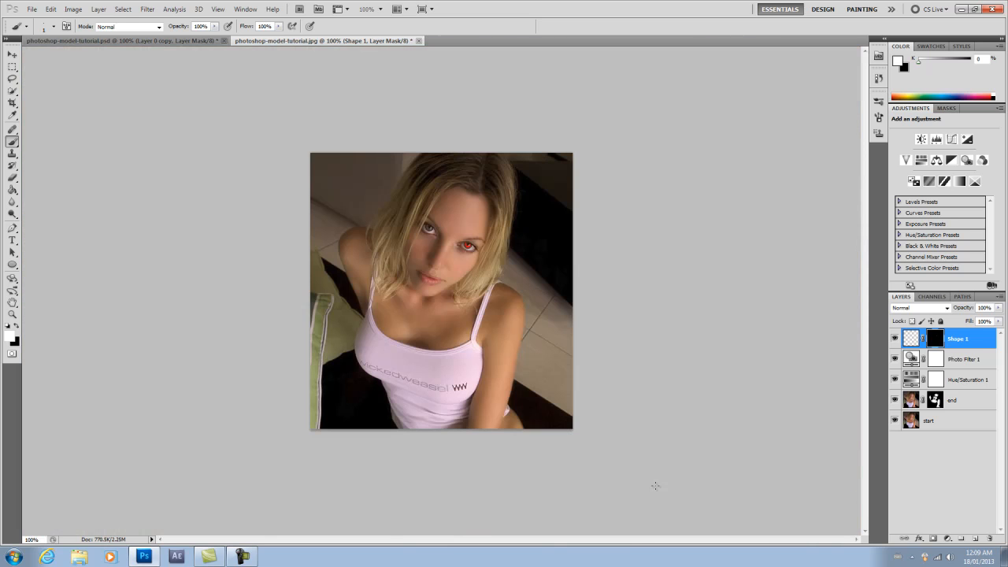
{"action": "key", "text": "ctrl+plus"}
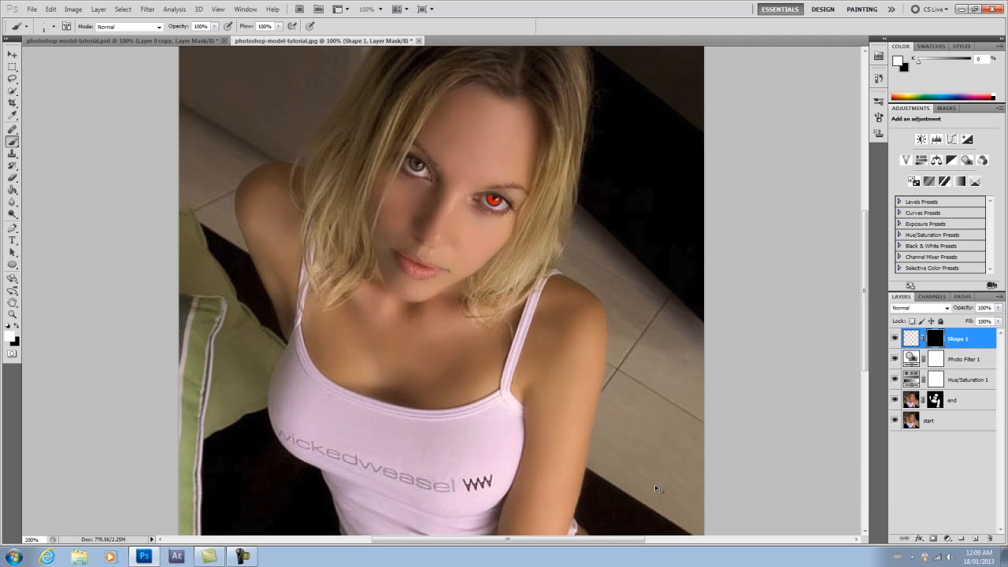
{"action": "key", "text": "ctrl+plus"}
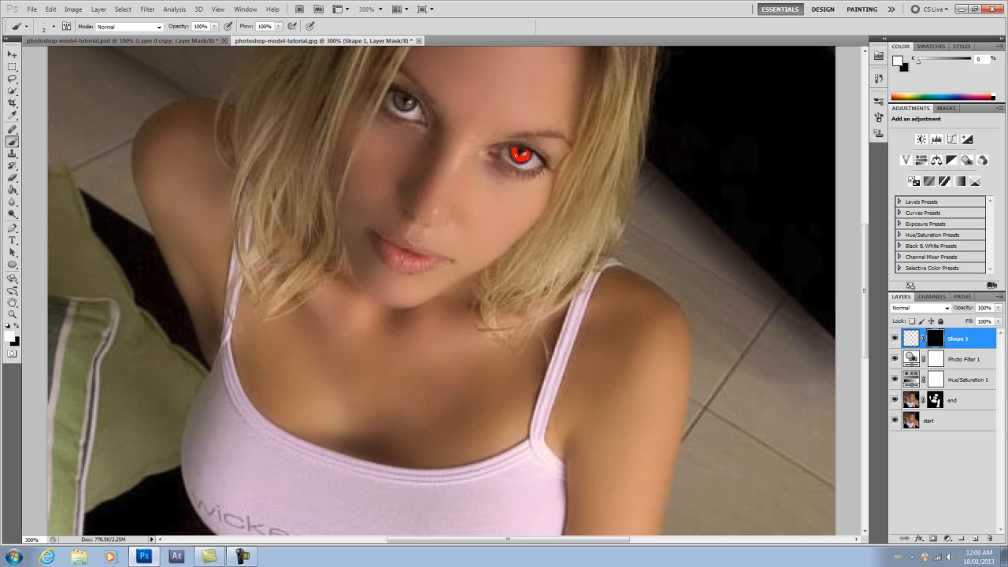
{"action": "key", "text": "ctrl+plus"}
{"action": "key", "text": "ctrl+plus"}
{"action": "key", "text": "ctrl+plus"}
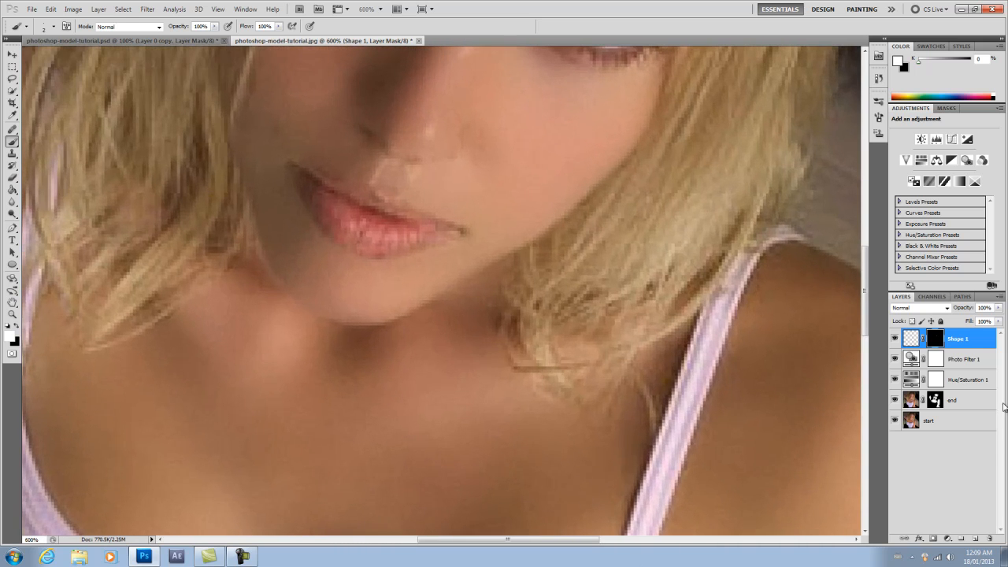
{"action": "left_click_drag", "start_coordinate": [864, 320], "coordinate": [865, 277]}
{"action": "left_click_drag", "start_coordinate": [534, 539], "coordinate": [553, 539]}
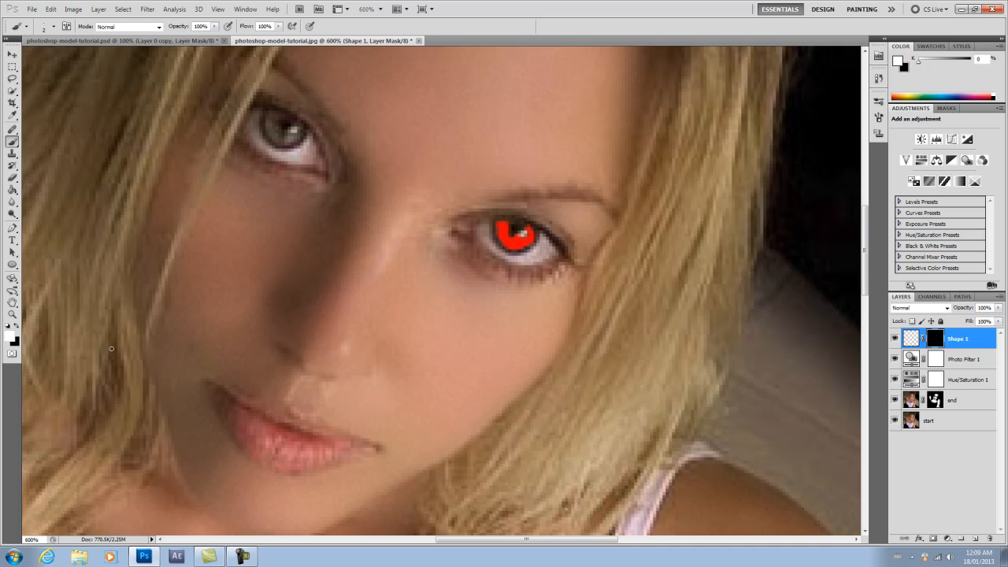
{"action": "key", "text": "x"}
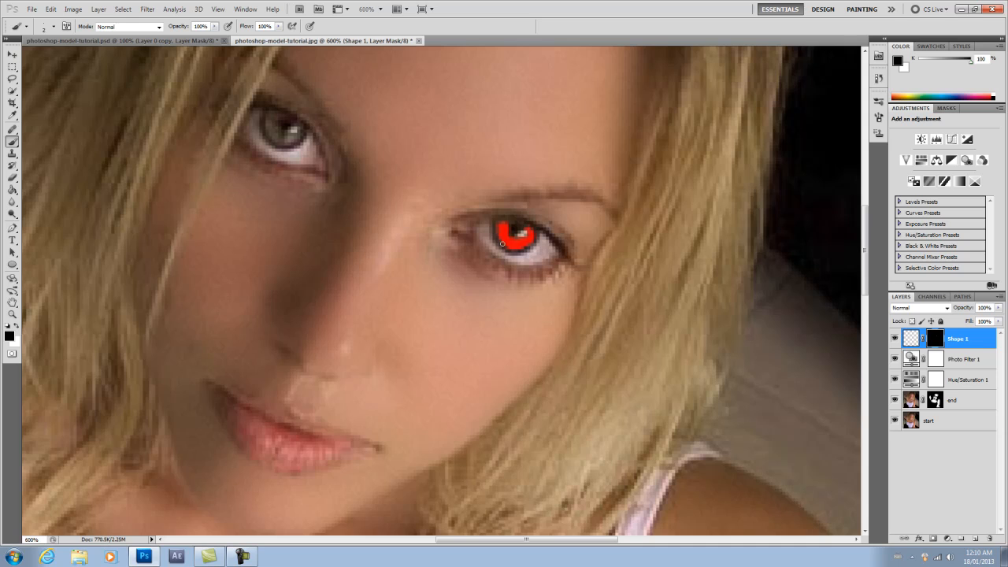
{"action": "key", "text": "x"}
Set the red ellipse layer's blend mode to Overlay and try an opacity of 49%.
{"action": "left_click", "coordinate": [948, 309]}
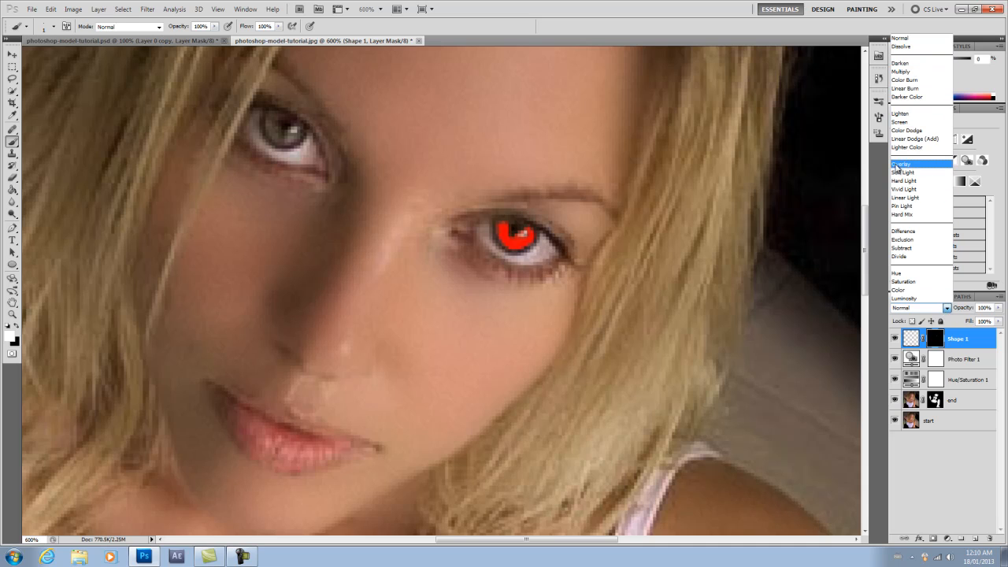
{"action": "left_click", "coordinate": [898, 165]}
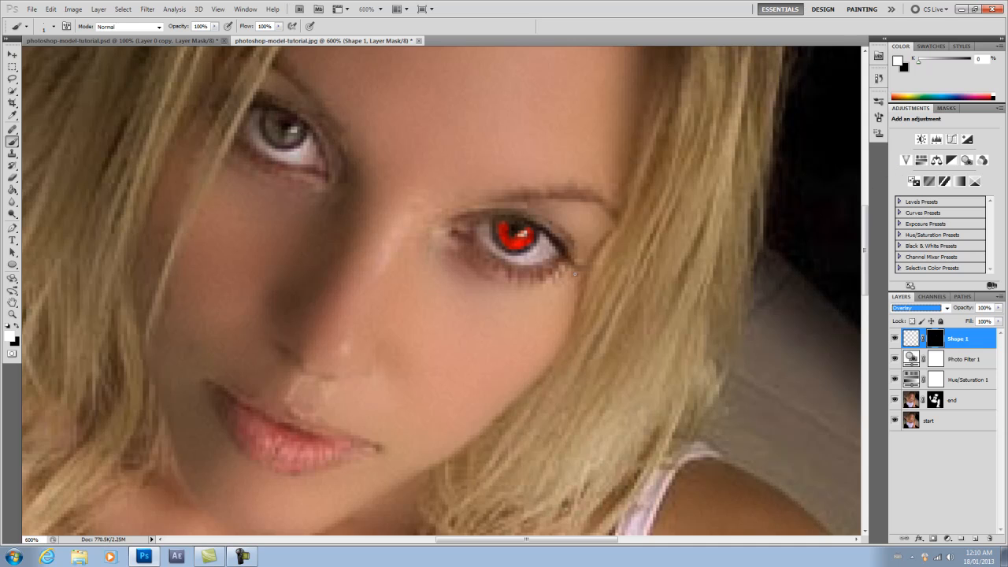
{"action": "left_click", "coordinate": [998, 307]}
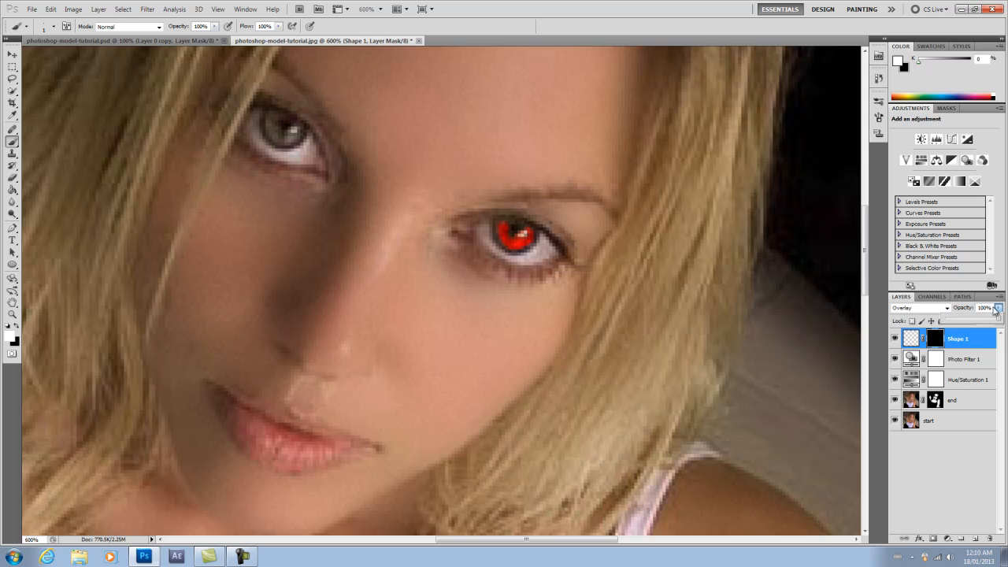
{"action": "left_click_drag", "start_coordinate": [1000, 318], "coordinate": [972, 326]}
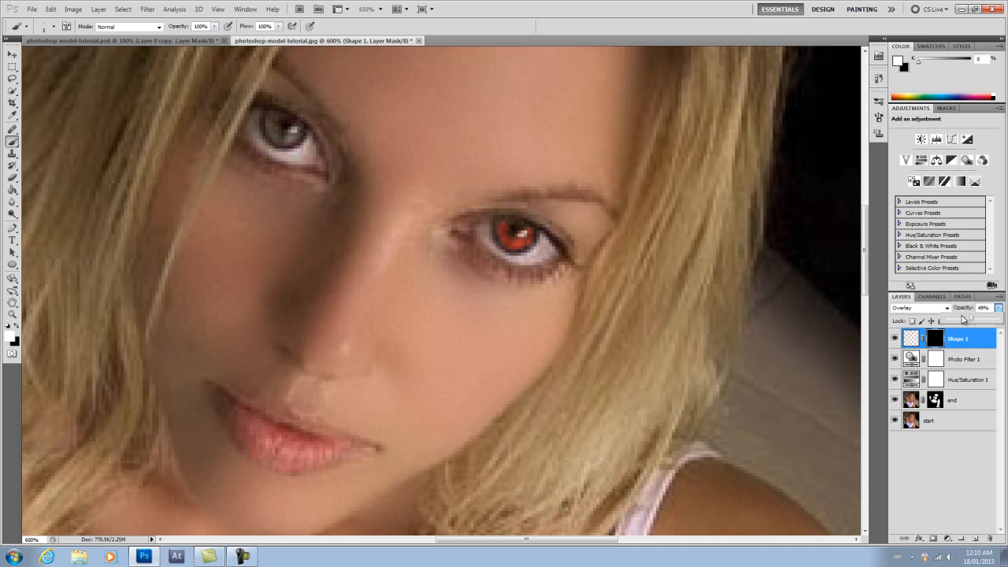
View the whole portrait and set the red ellipse layer's opacity to 100%.
{"action": "left_click", "coordinate": [962, 466]}
{"action": "key", "text": "ctrl+1"}
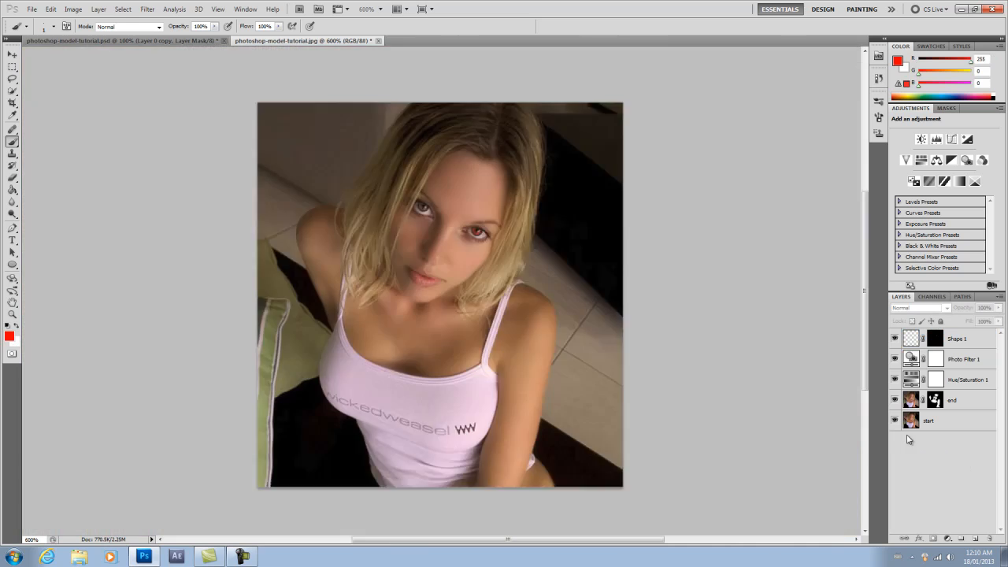
{"action": "left_click", "coordinate": [972, 339]}
{"action": "left_click", "coordinate": [998, 308]}
{"action": "left_click_drag", "start_coordinate": [972, 318], "coordinate": [1006, 321]}
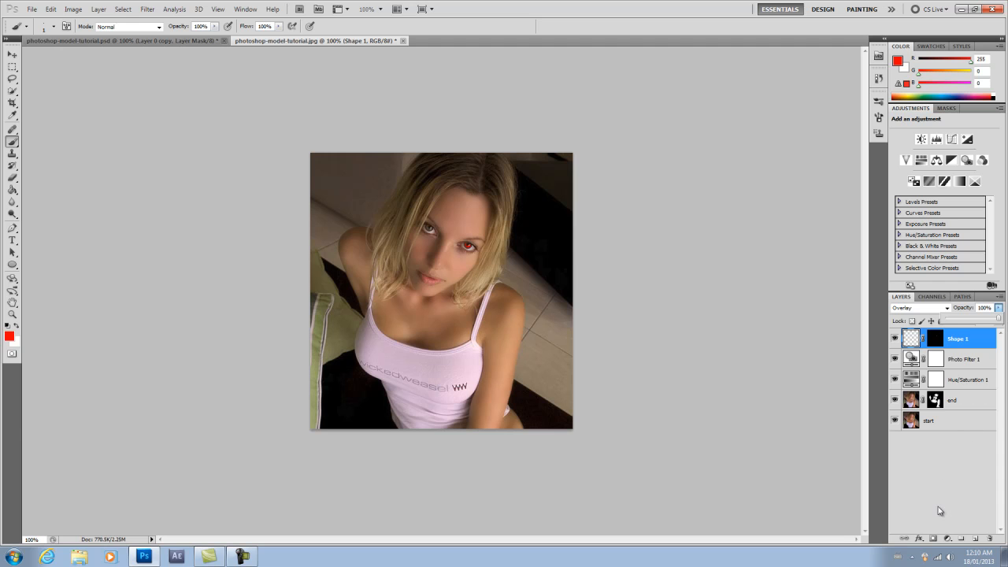
Draw a red rectangle shape over the model's mouth and move it slightly lower to cover the lips.
{"action": "key", "text": "ctrl+plus"}
{"action": "key", "text": "ctrl+plus"}
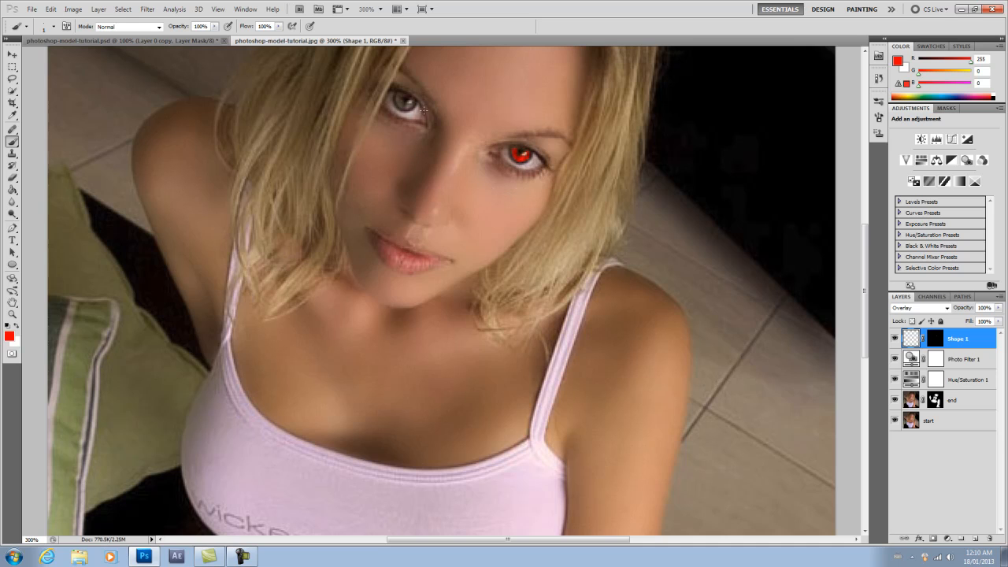
{"action": "scroll", "coordinate": [560, 210], "scroll_direction": "down", "scroll_amount": 5}
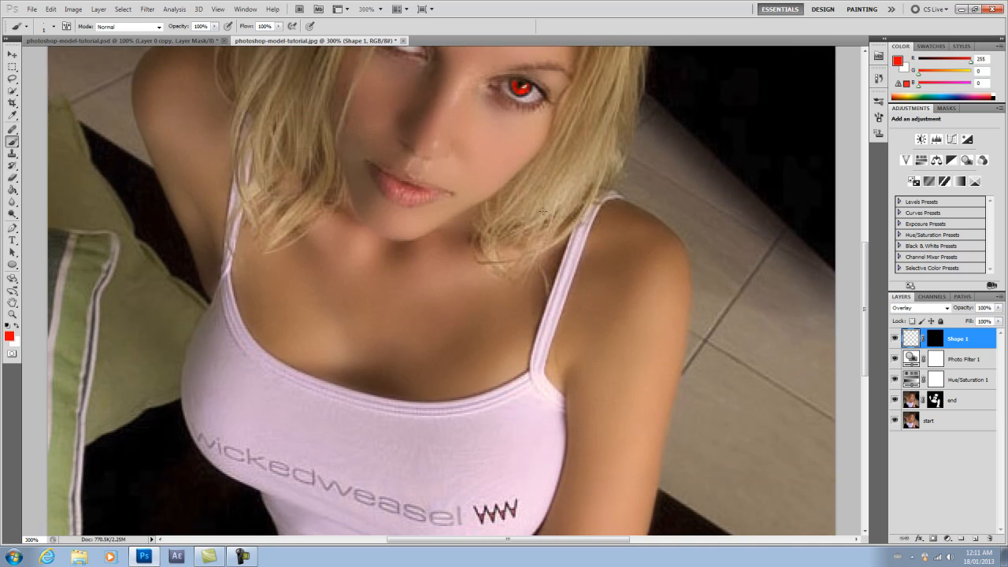
{"action": "scroll", "coordinate": [469, 193], "scroll_direction": "up", "scroll_amount": 5}
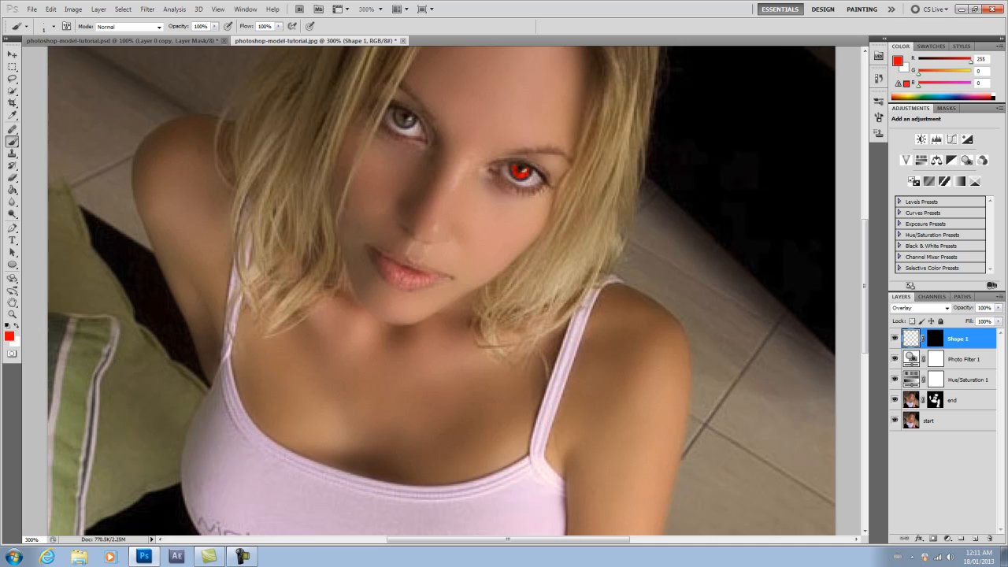
{"action": "left_click", "coordinate": [11, 265]}
{"action": "left_click", "coordinate": [43, 265]}
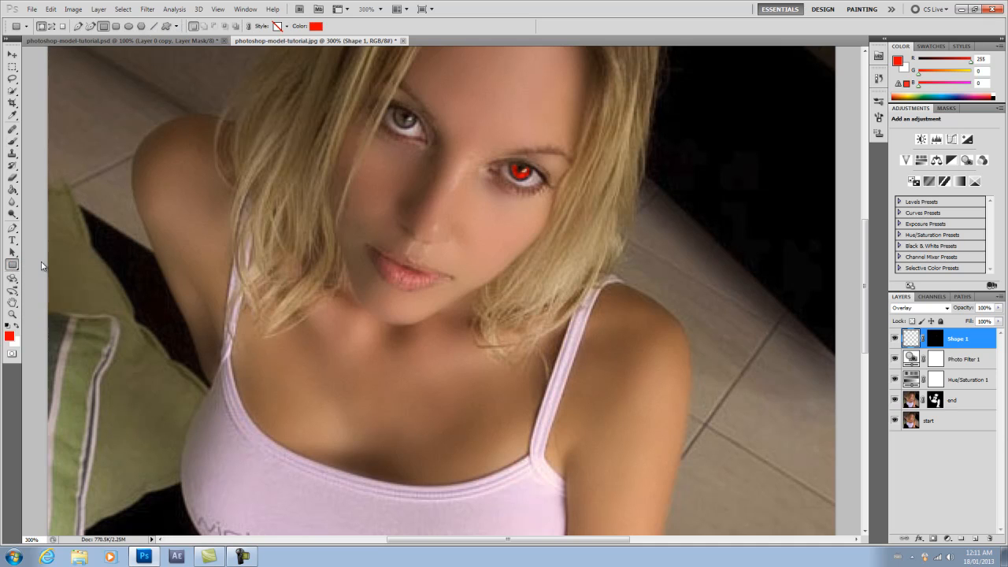
{"action": "left_click_drag", "start_coordinate": [358, 229], "coordinate": [470, 291]}
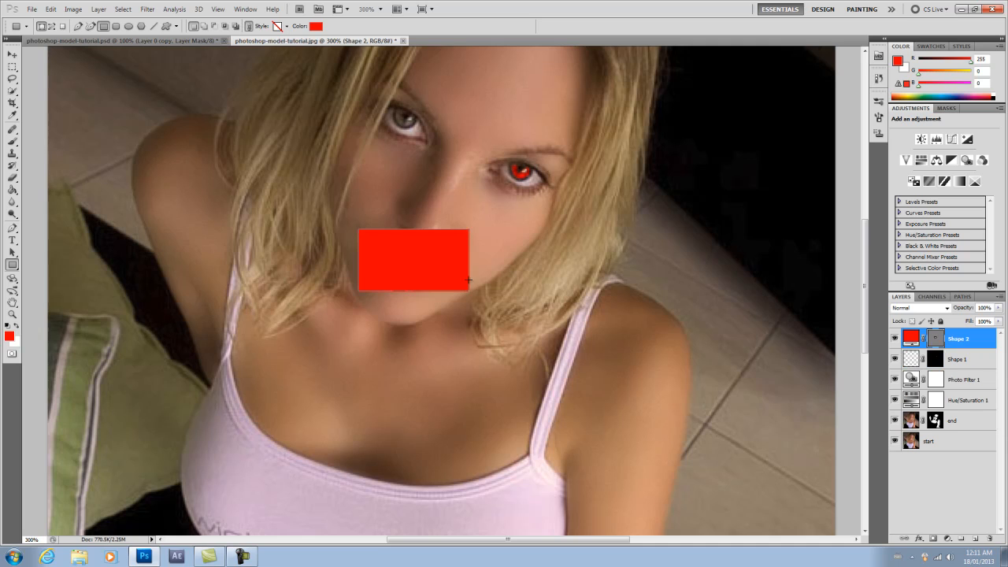
{"action": "left_click", "coordinate": [12, 54]}
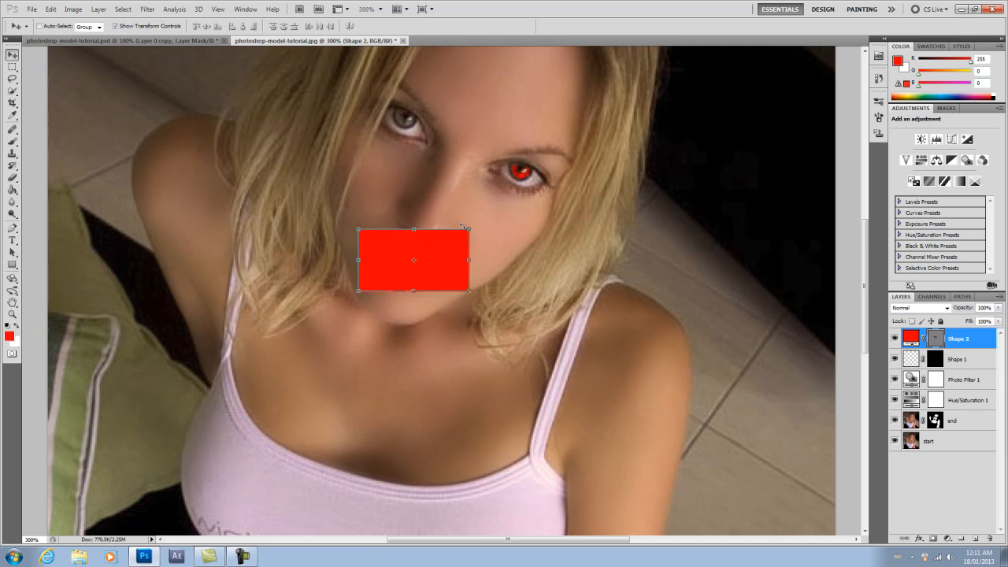
{"action": "left_click_drag", "start_coordinate": [429, 251], "coordinate": [425, 262]}
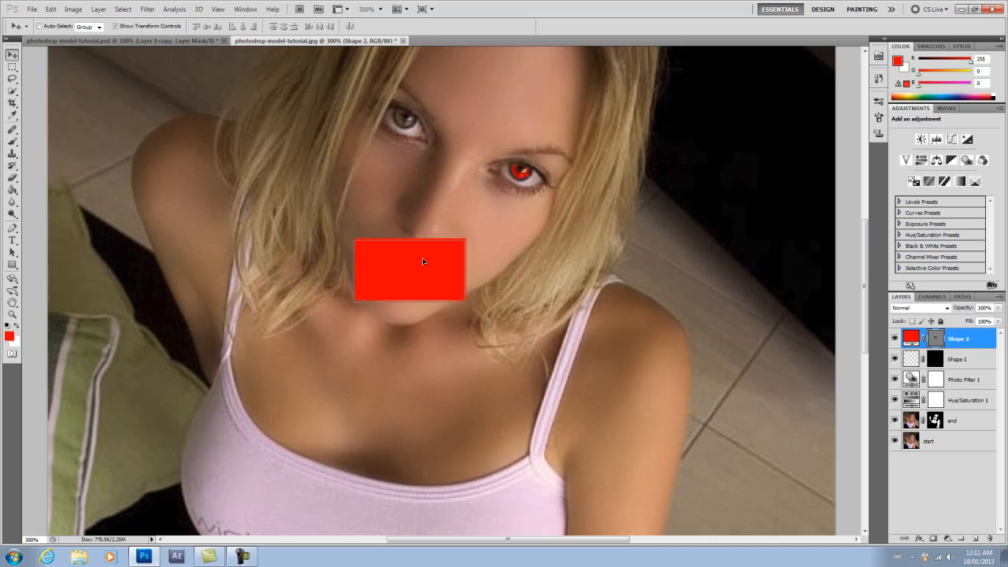
Lower the red rectangle layer's opacity to 8% and rotate the shape about 23.5° to follow the lips.
{"action": "left_click", "coordinate": [997, 309]}
{"action": "left_click_drag", "start_coordinate": [997, 321], "coordinate": [950, 328]}
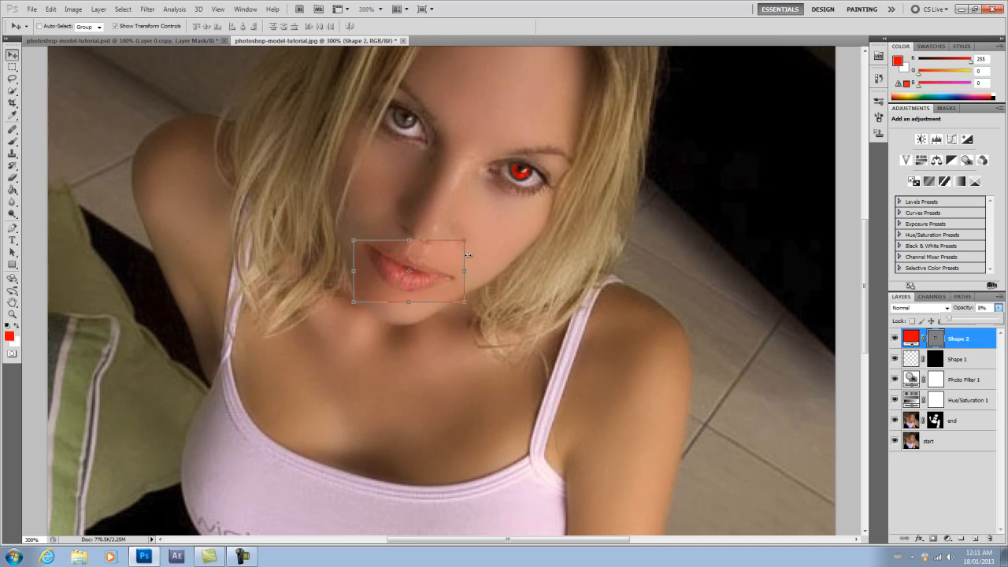
{"action": "left_click_drag", "start_coordinate": [473, 237], "coordinate": [445, 270]}
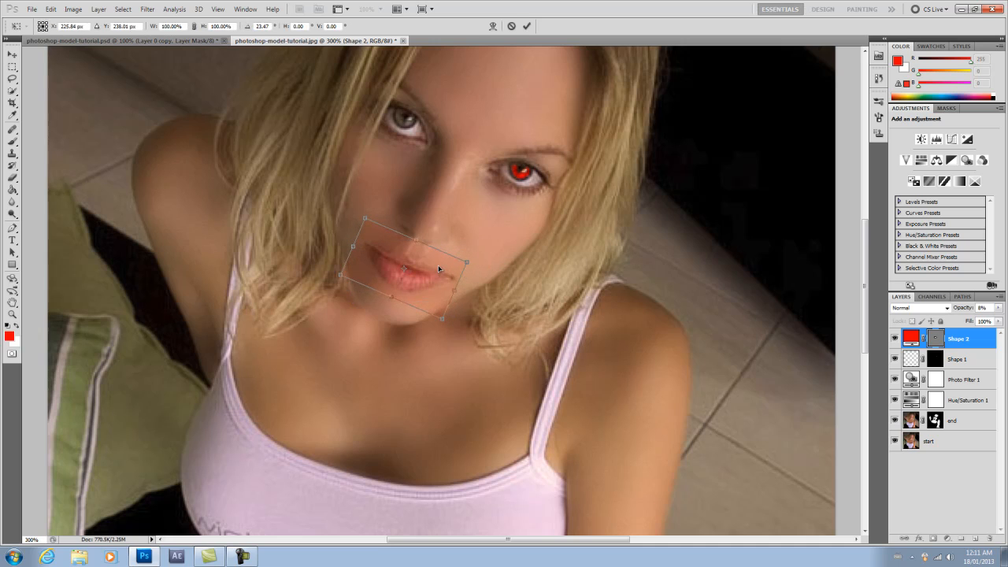
{"action": "left_click", "coordinate": [527, 25]}
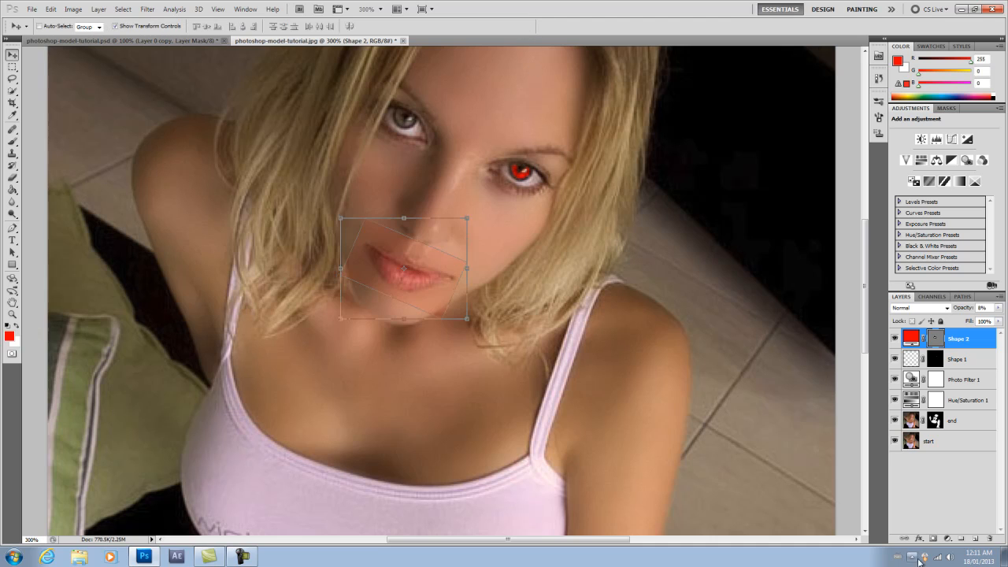
Rasterize the rectangle layer over the mouth and add a layer mask to it.
{"action": "right_click", "coordinate": [969, 339]}
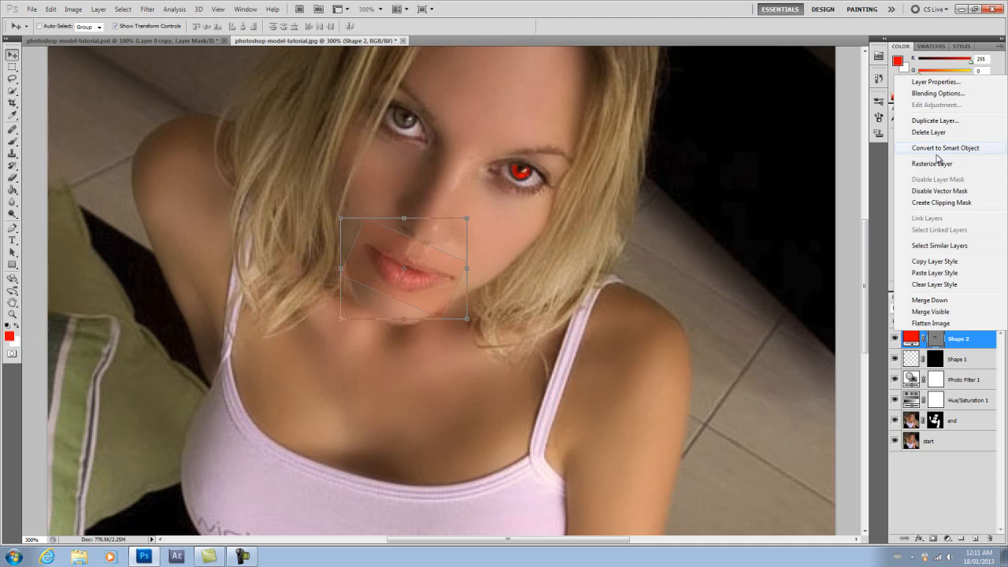
{"action": "left_click", "coordinate": [939, 164]}
{"action": "right_click", "coordinate": [967, 348]}
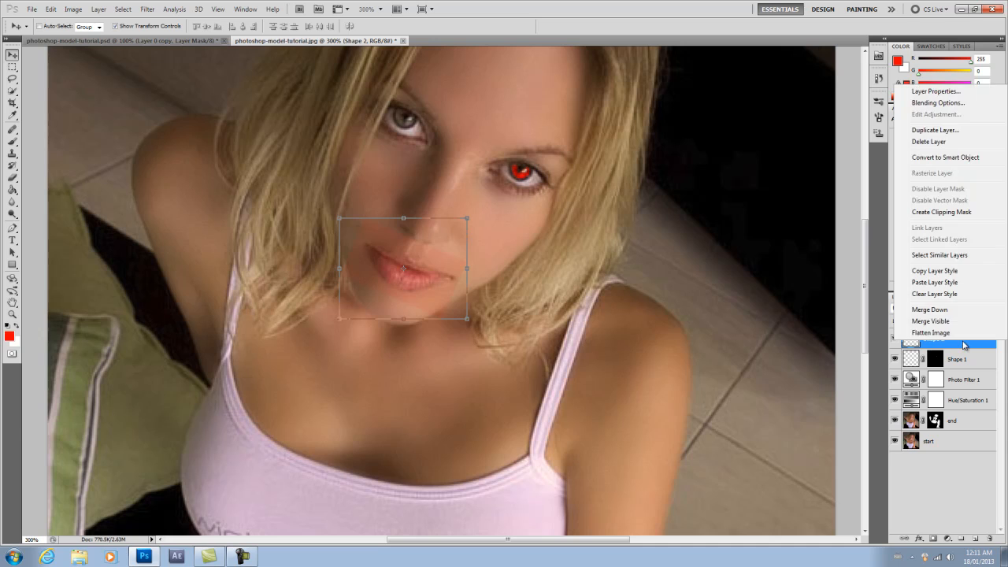
{"action": "left_click", "coordinate": [978, 477]}
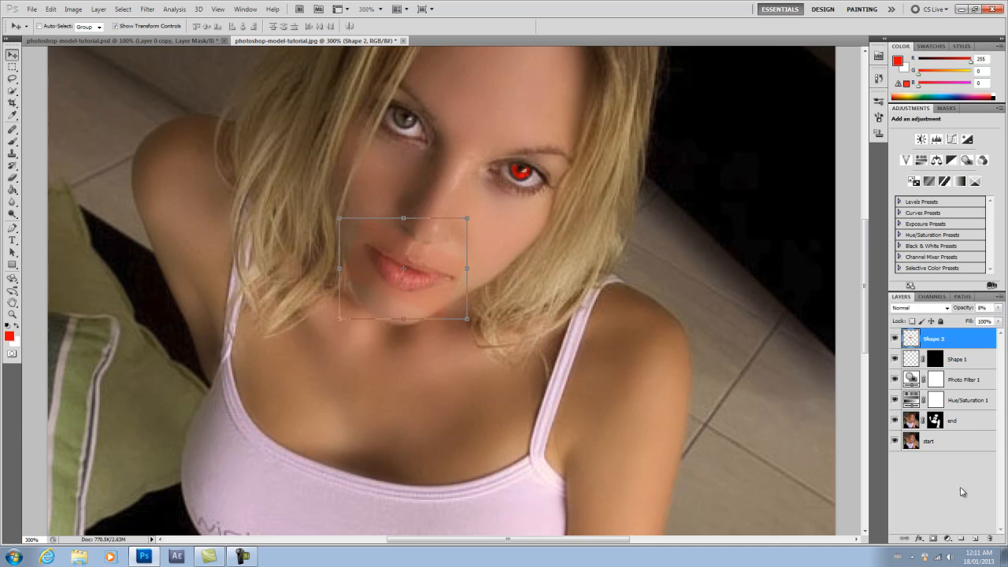
{"action": "left_click", "coordinate": [932, 538]}
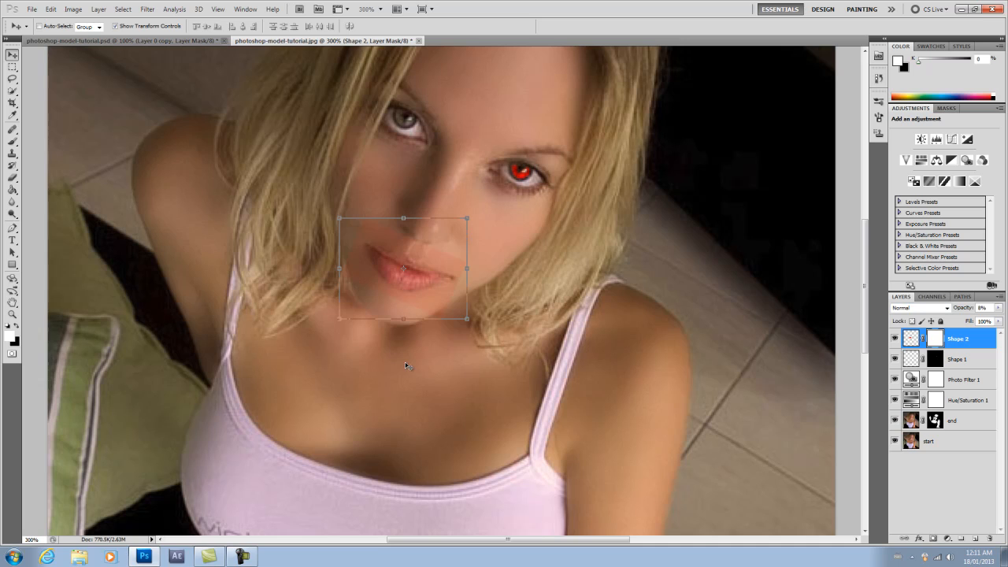
Fill the rectangle layer's mask with black using the Paint Bucket to hide the red tint.
{"action": "left_click", "coordinate": [16, 326]}
{"action": "left_click", "coordinate": [13, 190]}
{"action": "left_click", "coordinate": [362, 260]}
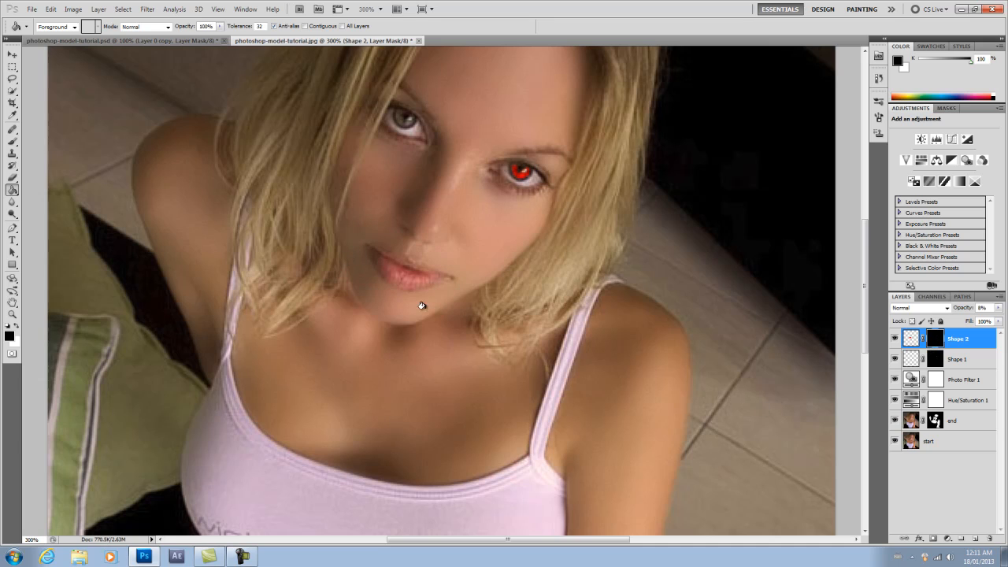
Brush white on the rectangle layer's mask over the upper and lower lips to reveal the red tint.
{"action": "left_click", "coordinate": [17, 326]}
{"action": "left_click", "coordinate": [13, 142]}
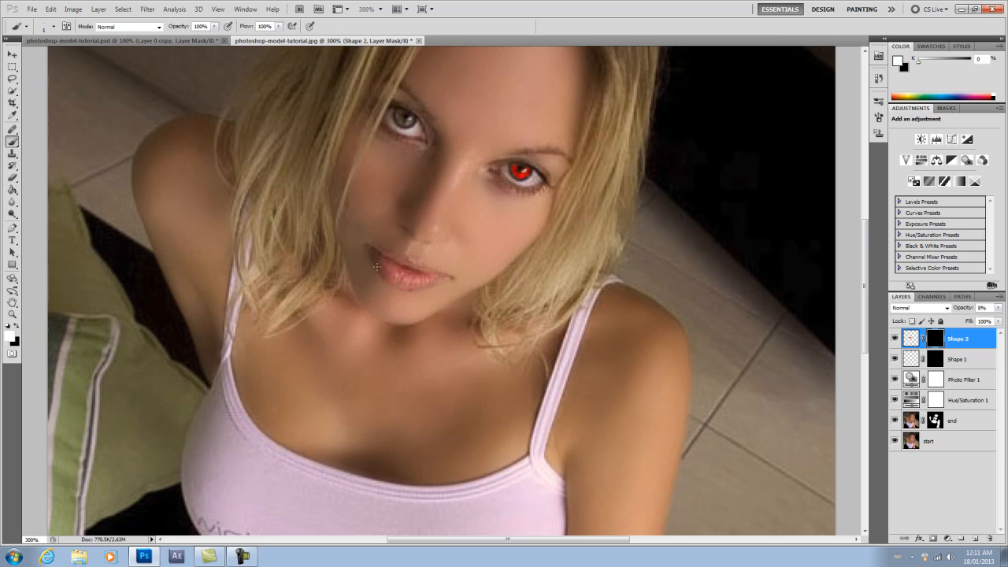
{"action": "scroll", "coordinate": [382, 271], "scroll_direction": "up", "scroll_amount": 3}
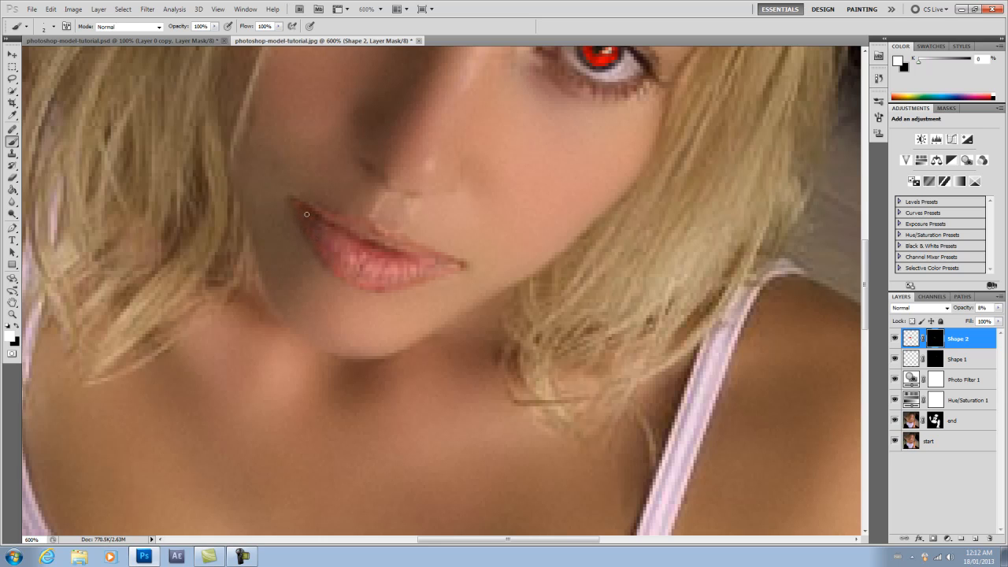
{"action": "mouse_move", "coordinate": [320, 230]}
{"action": "left_mouse_down"}
{"action": "mouse_move", "coordinate": [445, 264]}
{"action": "mouse_move", "coordinate": [391, 258]}
{"action": "mouse_move", "coordinate": [403, 258]}
{"action": "mouse_move", "coordinate": [381, 274]}
{"action": "mouse_move", "coordinate": [427, 273]}
{"action": "mouse_move", "coordinate": [361, 275]}
{"action": "mouse_move", "coordinate": [346, 257]}
{"action": "mouse_move", "coordinate": [378, 267]}
{"action": "mouse_move", "coordinate": [314, 226]}
{"action": "mouse_move", "coordinate": [365, 277]}
{"action": "mouse_move", "coordinate": [350, 270]}
{"action": "mouse_move", "coordinate": [413, 270]}
{"action": "mouse_move", "coordinate": [385, 242]}
{"action": "mouse_move", "coordinate": [394, 243]}
{"action": "mouse_move", "coordinate": [301, 208]}
{"action": "mouse_move", "coordinate": [321, 232]}
{"action": "mouse_move", "coordinate": [403, 279]}
{"action": "left_mouse_up"}
View the whole portrait and raise the lip colour layer's opacity to 100% to expose gaps in the mask.
{"action": "key", "text": "ctrl+1"}
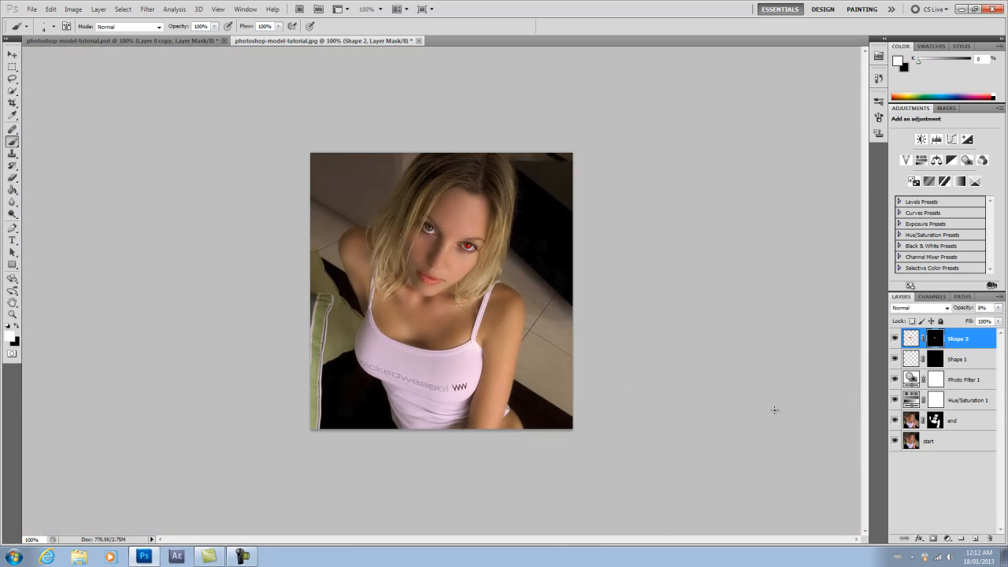
{"action": "left_click", "coordinate": [998, 308]}
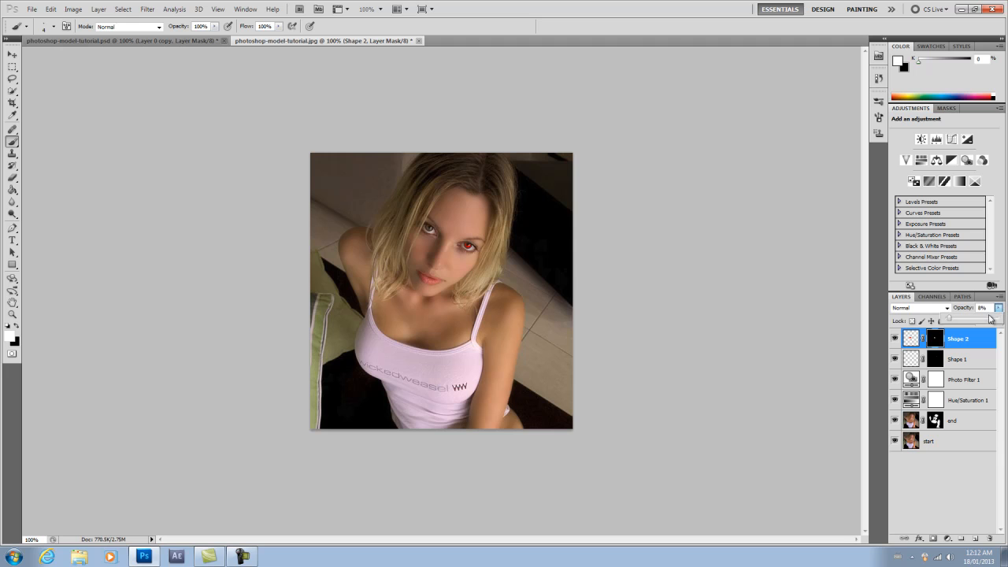
{"action": "left_click_drag", "start_coordinate": [950, 318], "coordinate": [1000, 318]}
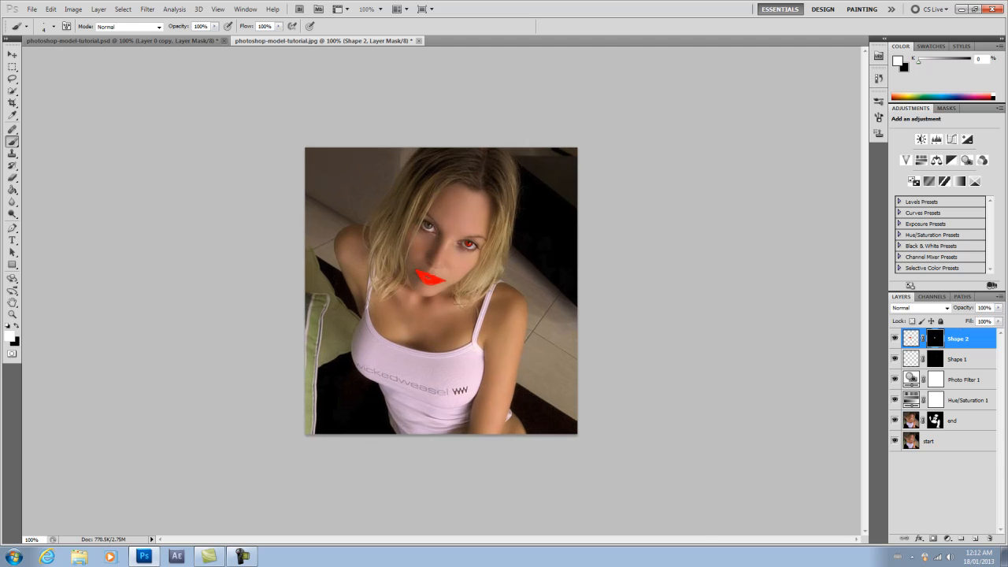
Paint the missed spots inside the lips white on the lip colour layer's mask.
{"action": "key", "text": "ctrl+plus"}
{"action": "key", "text": "ctrl+plus"}
{"action": "key", "text": "ctrl+plus"}
{"action": "key", "text": "ctrl+plus"}
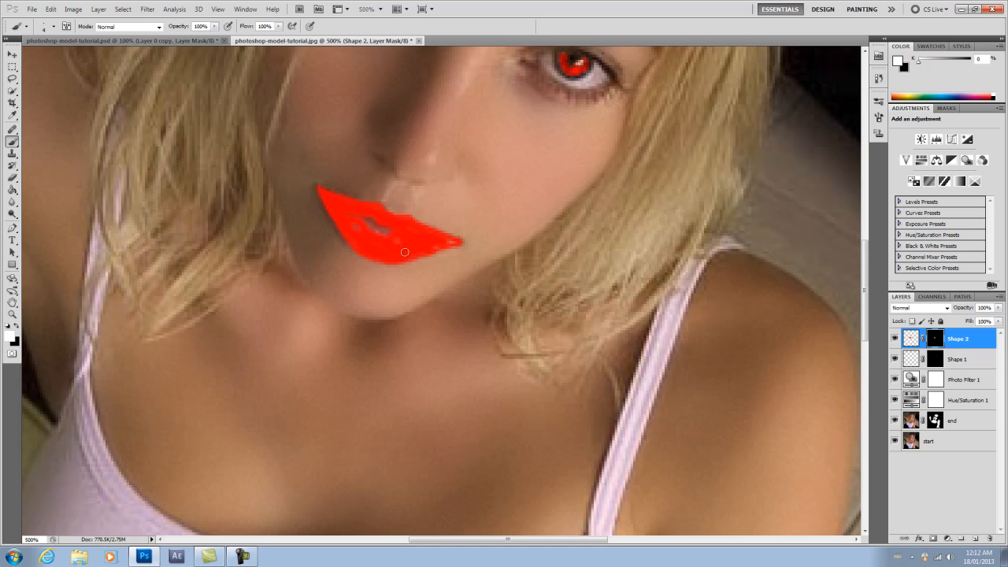
{"action": "left_click_drag", "start_coordinate": [395, 242], "coordinate": [366, 219]}
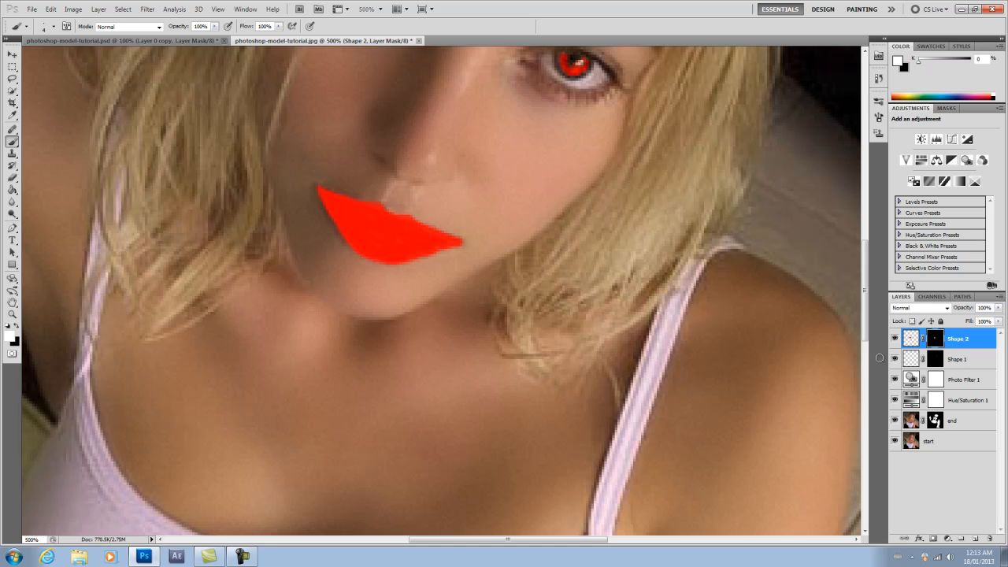
Lower the lip colour layer's opacity to 11% and set its blend mode to Overlay.
{"action": "left_click", "coordinate": [999, 308]}
{"action": "left_click_drag", "start_coordinate": [999, 321], "coordinate": [951, 321]}
{"action": "left_click", "coordinate": [946, 308]}
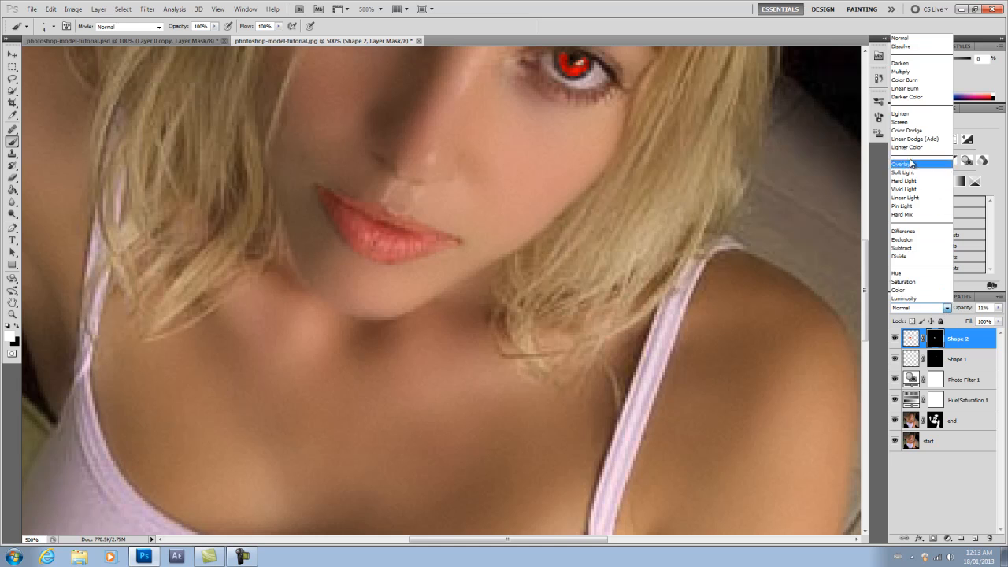
{"action": "left_click", "coordinate": [907, 158]}
{"action": "left_click", "coordinate": [947, 308]}
{"action": "left_click", "coordinate": [898, 170]}
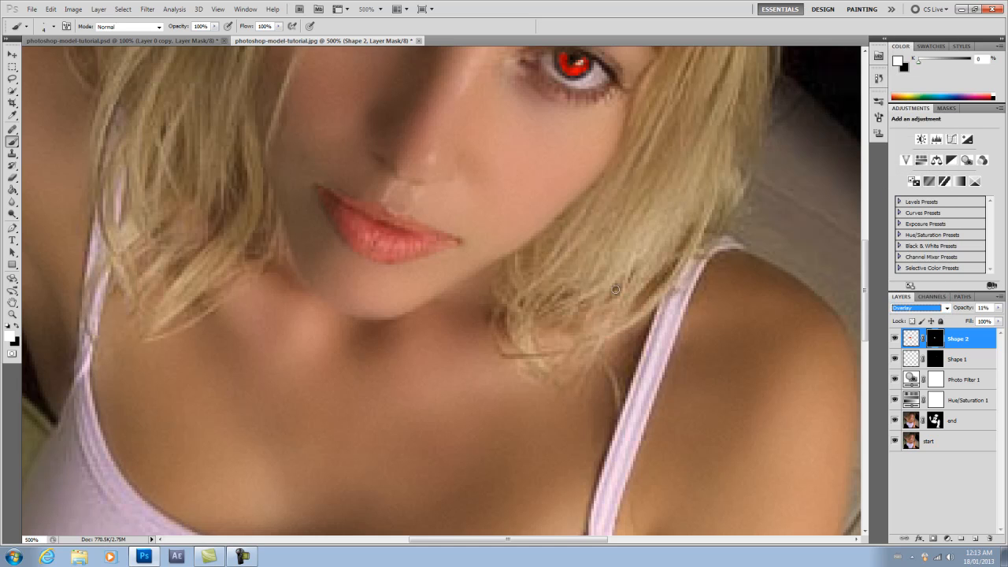
Raise the lip colour layer's opacity to 80%.
{"action": "left_click", "coordinate": [998, 308]}
{"action": "left_click_drag", "start_coordinate": [951, 317], "coordinate": [996, 322]}
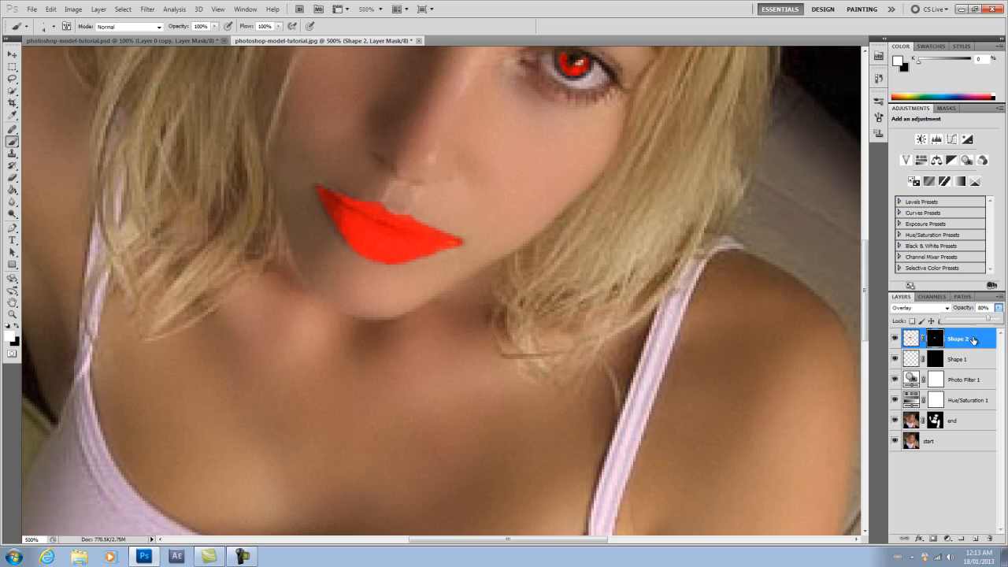
{"action": "left_click", "coordinate": [951, 472]}
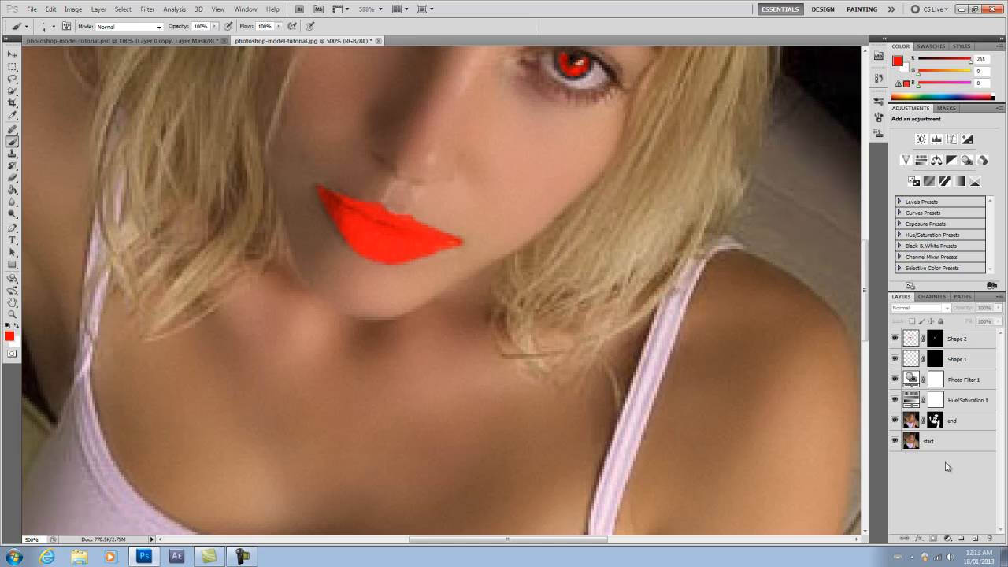
View the portrait at 100% and reduce the lip colour layer's opacity to 30%.
{"action": "key", "text": "ctrl+1"}
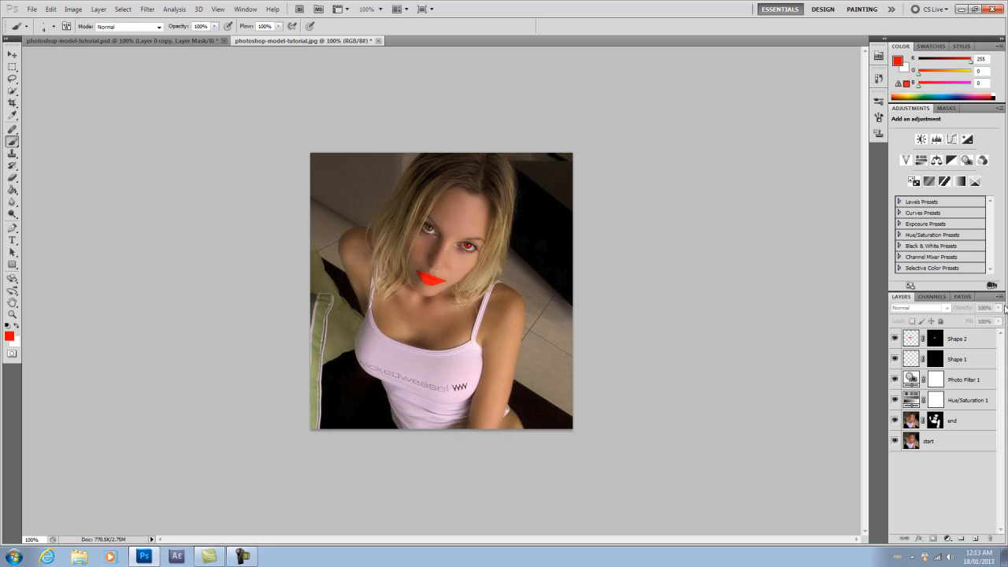
{"action": "left_click", "coordinate": [955, 341]}
{"action": "left_click", "coordinate": [998, 308]}
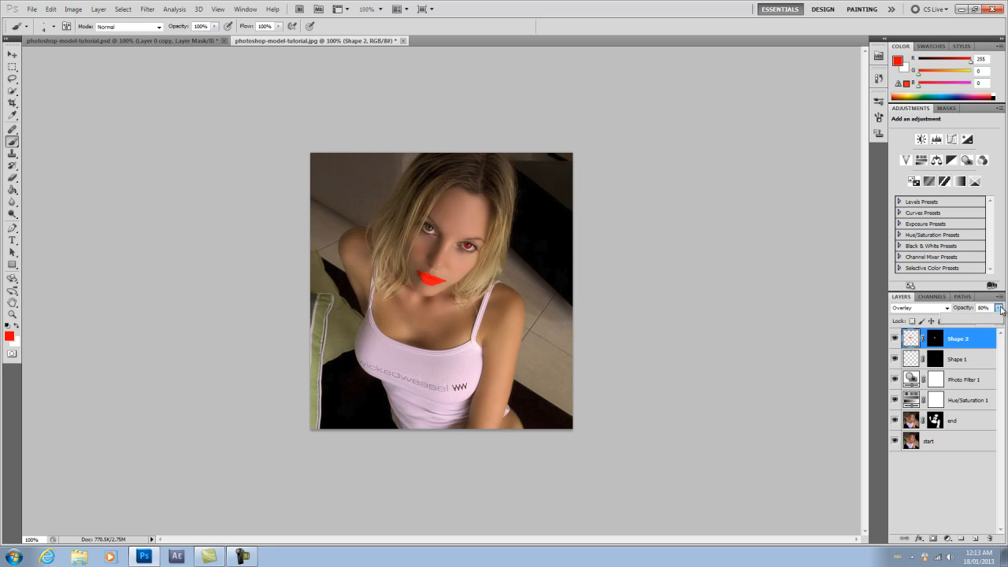
{"action": "left_click_drag", "start_coordinate": [990, 321], "coordinate": [973, 327]}
{"action": "left_click_drag", "start_coordinate": [971, 320], "coordinate": [961, 324]}
{"action": "left_click", "coordinate": [999, 308]}
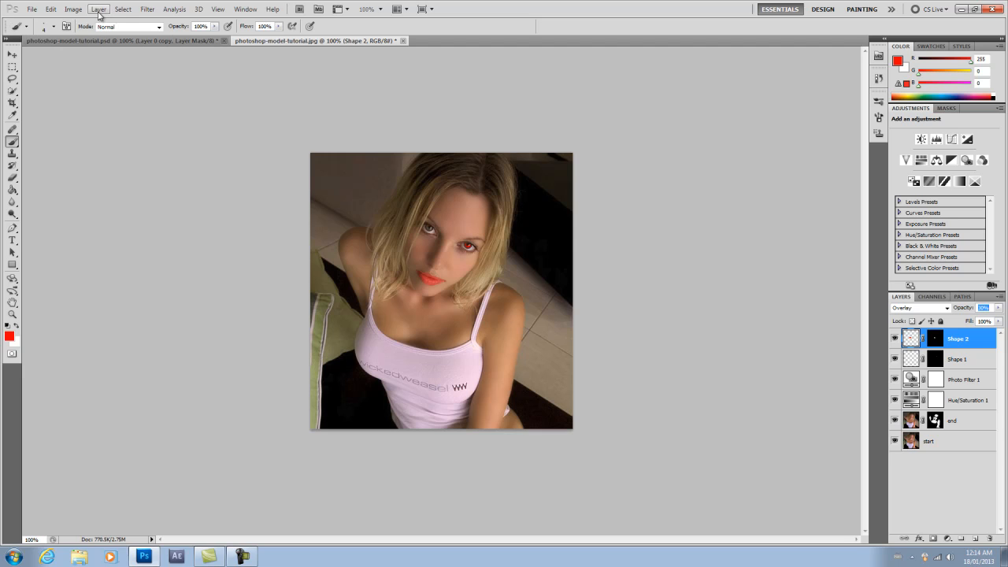
{"action": "left_click", "coordinate": [147, 10]}
{"action": "mouse_move", "coordinate": [205, 215]}
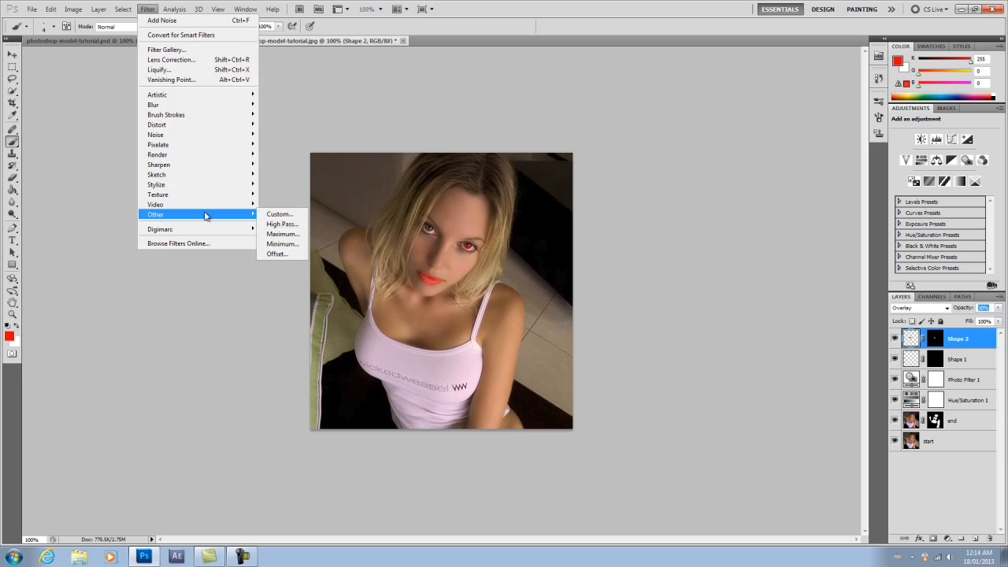
{"action": "left_click", "coordinate": [282, 223]}
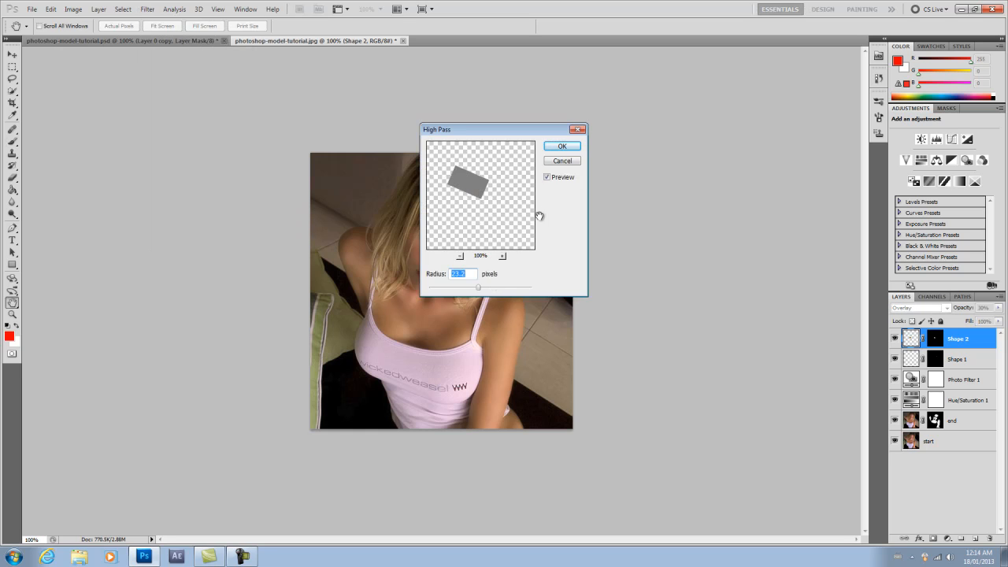
{"action": "left_click", "coordinate": [561, 162]}
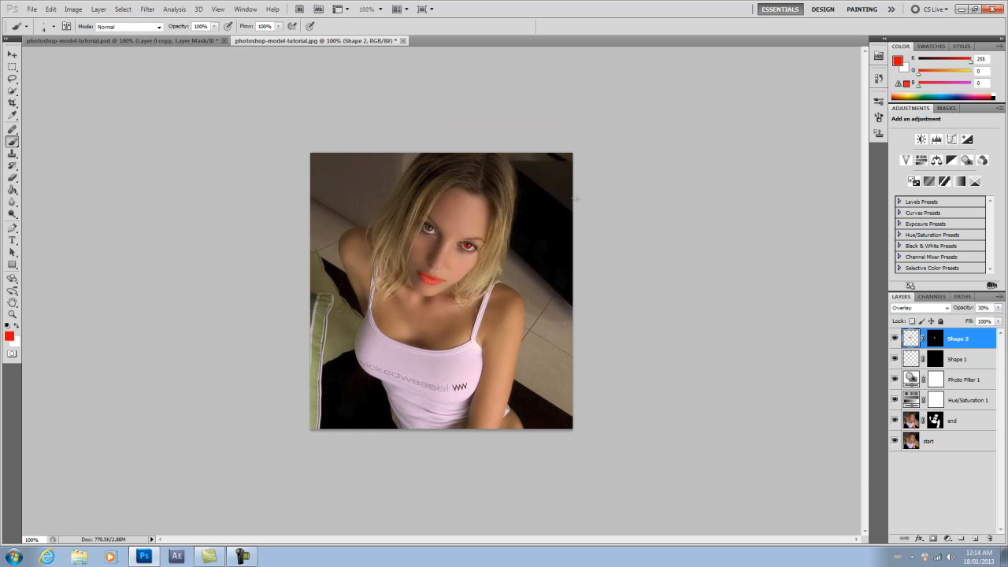
Duplicate the start layer directly above the original.
{"action": "left_click", "coordinate": [947, 424]}
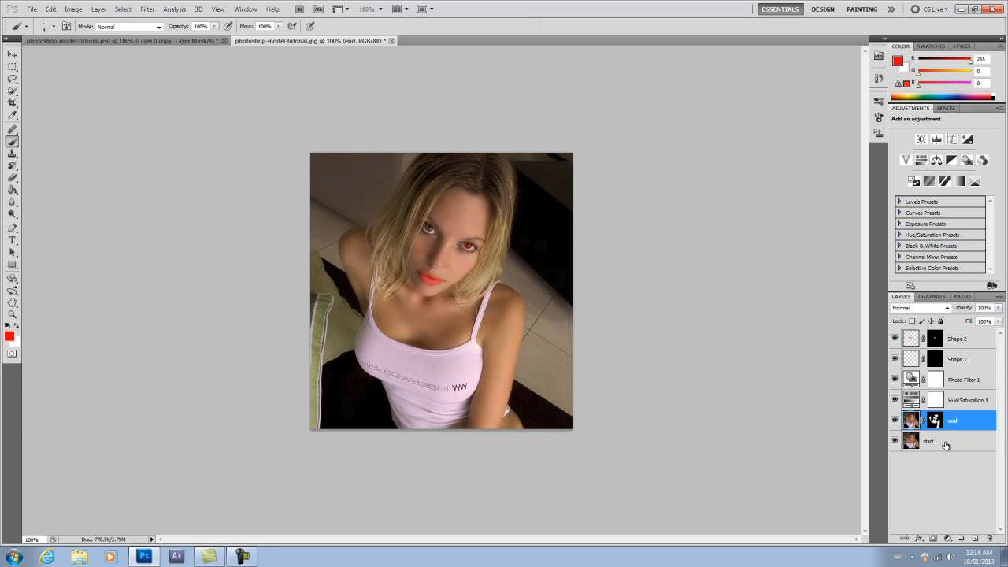
{"action": "left_click", "coordinate": [946, 446]}
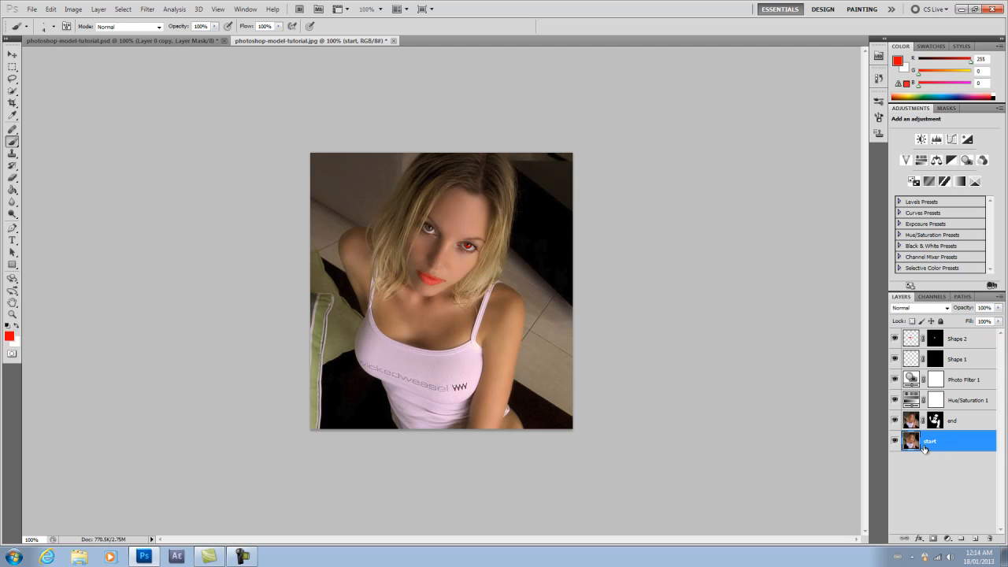
{"action": "left_click_drag", "start_coordinate": [971, 538], "coordinate": [973, 541]}
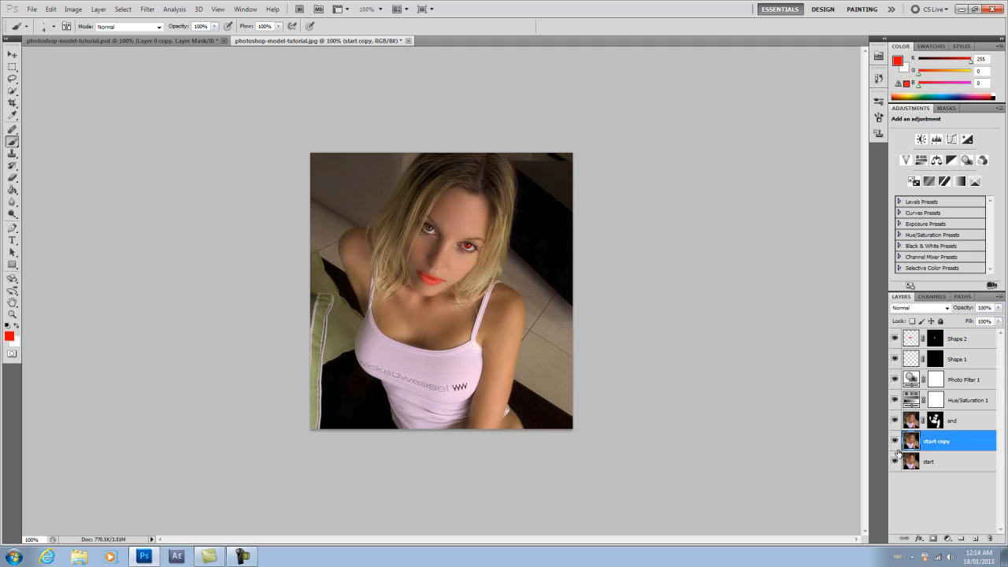
{"action": "left_click", "coordinate": [148, 10]}
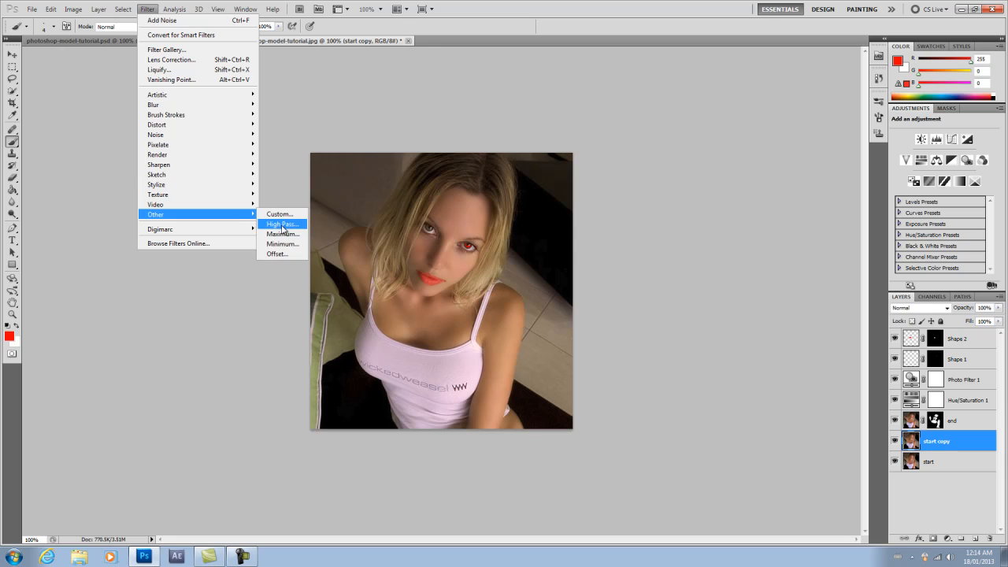
{"action": "left_click", "coordinate": [272, 225]}
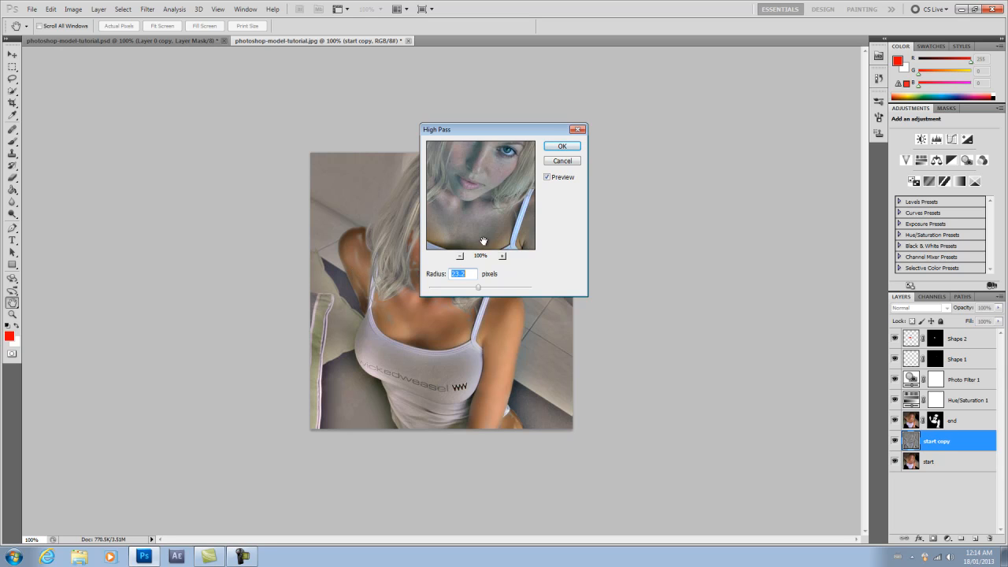
{"action": "left_click", "coordinate": [562, 160]}
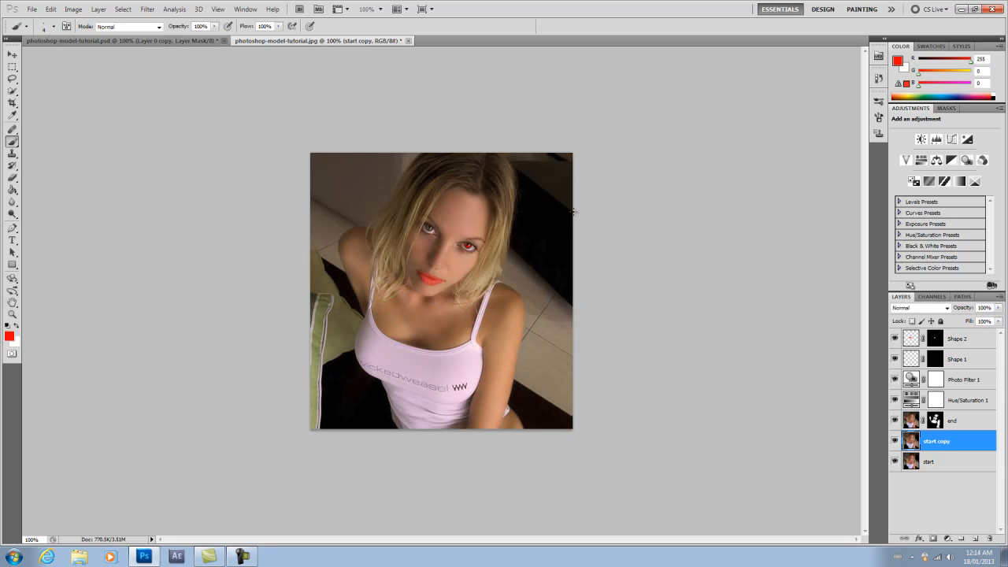